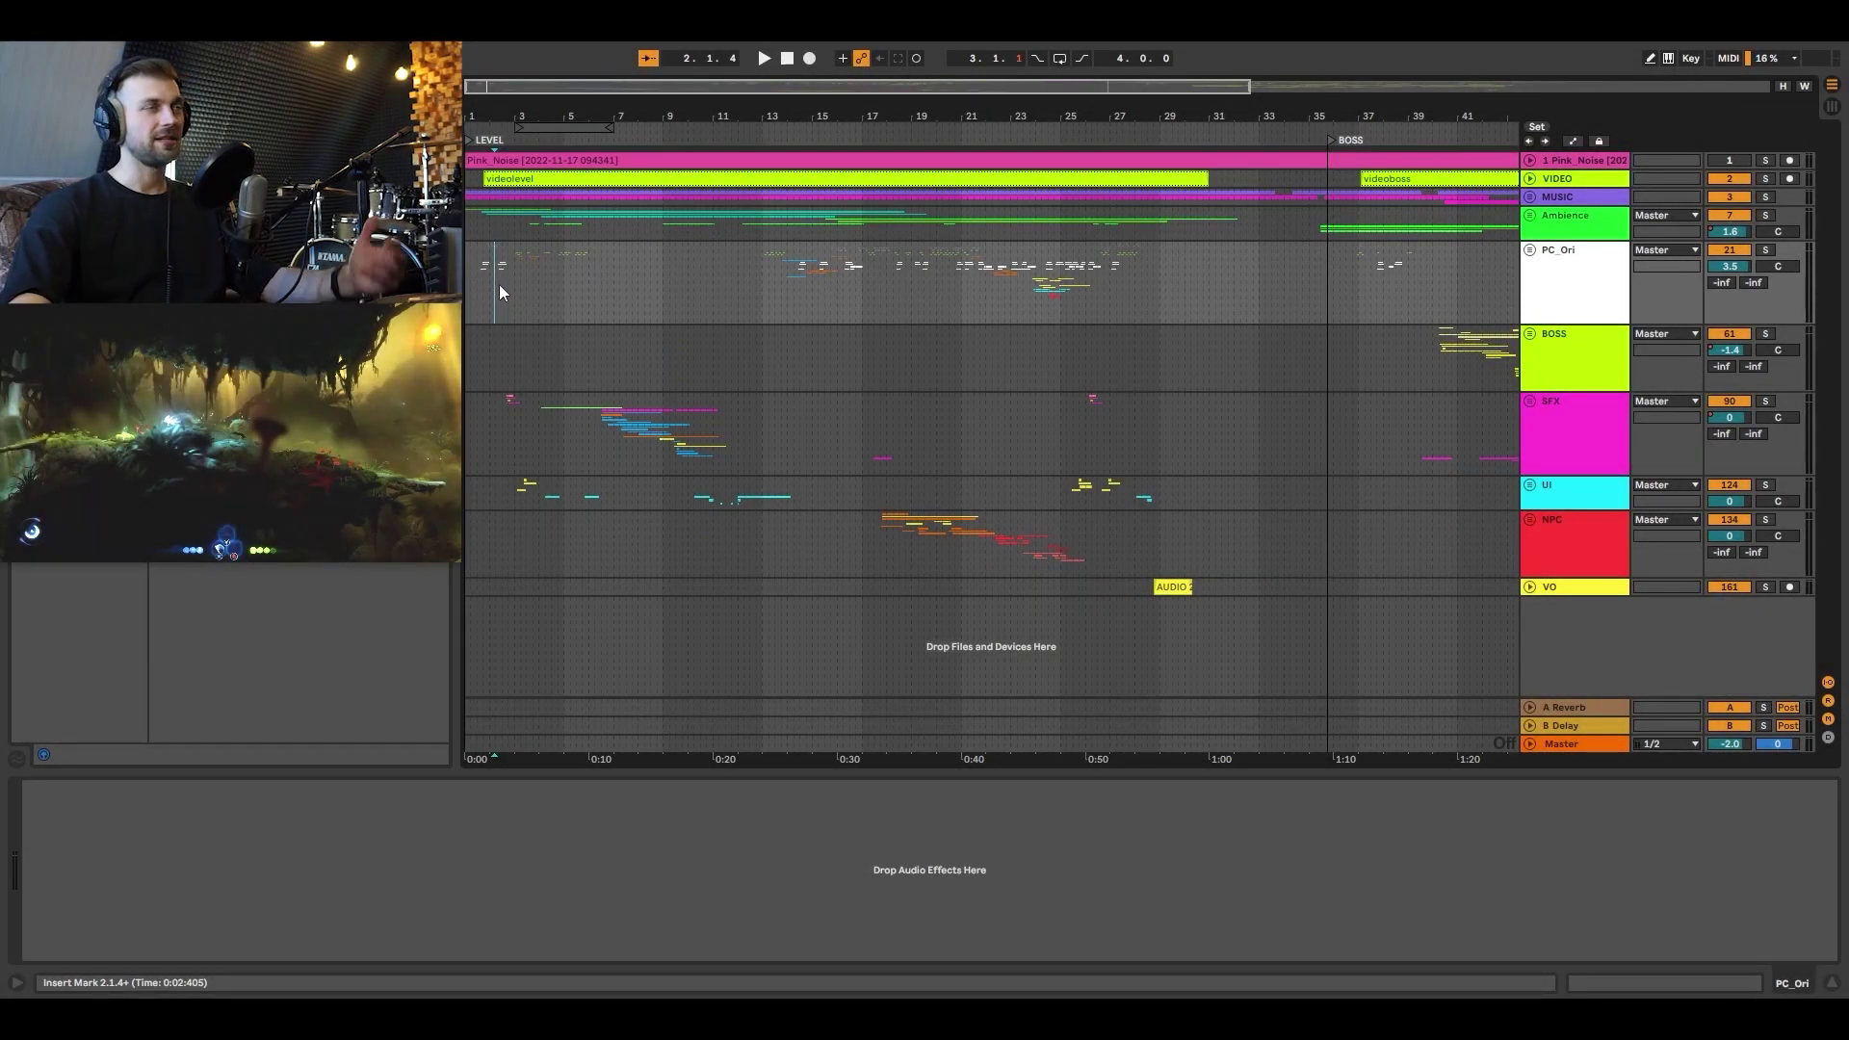
Scan the video along the PC_Ori track and set the insert marker at bar 33.
{"action": "left_click_drag", "start_coordinate": [499, 285], "coordinate": [1449, 301]}
{"action": "left_click", "coordinate": [1268, 290]}
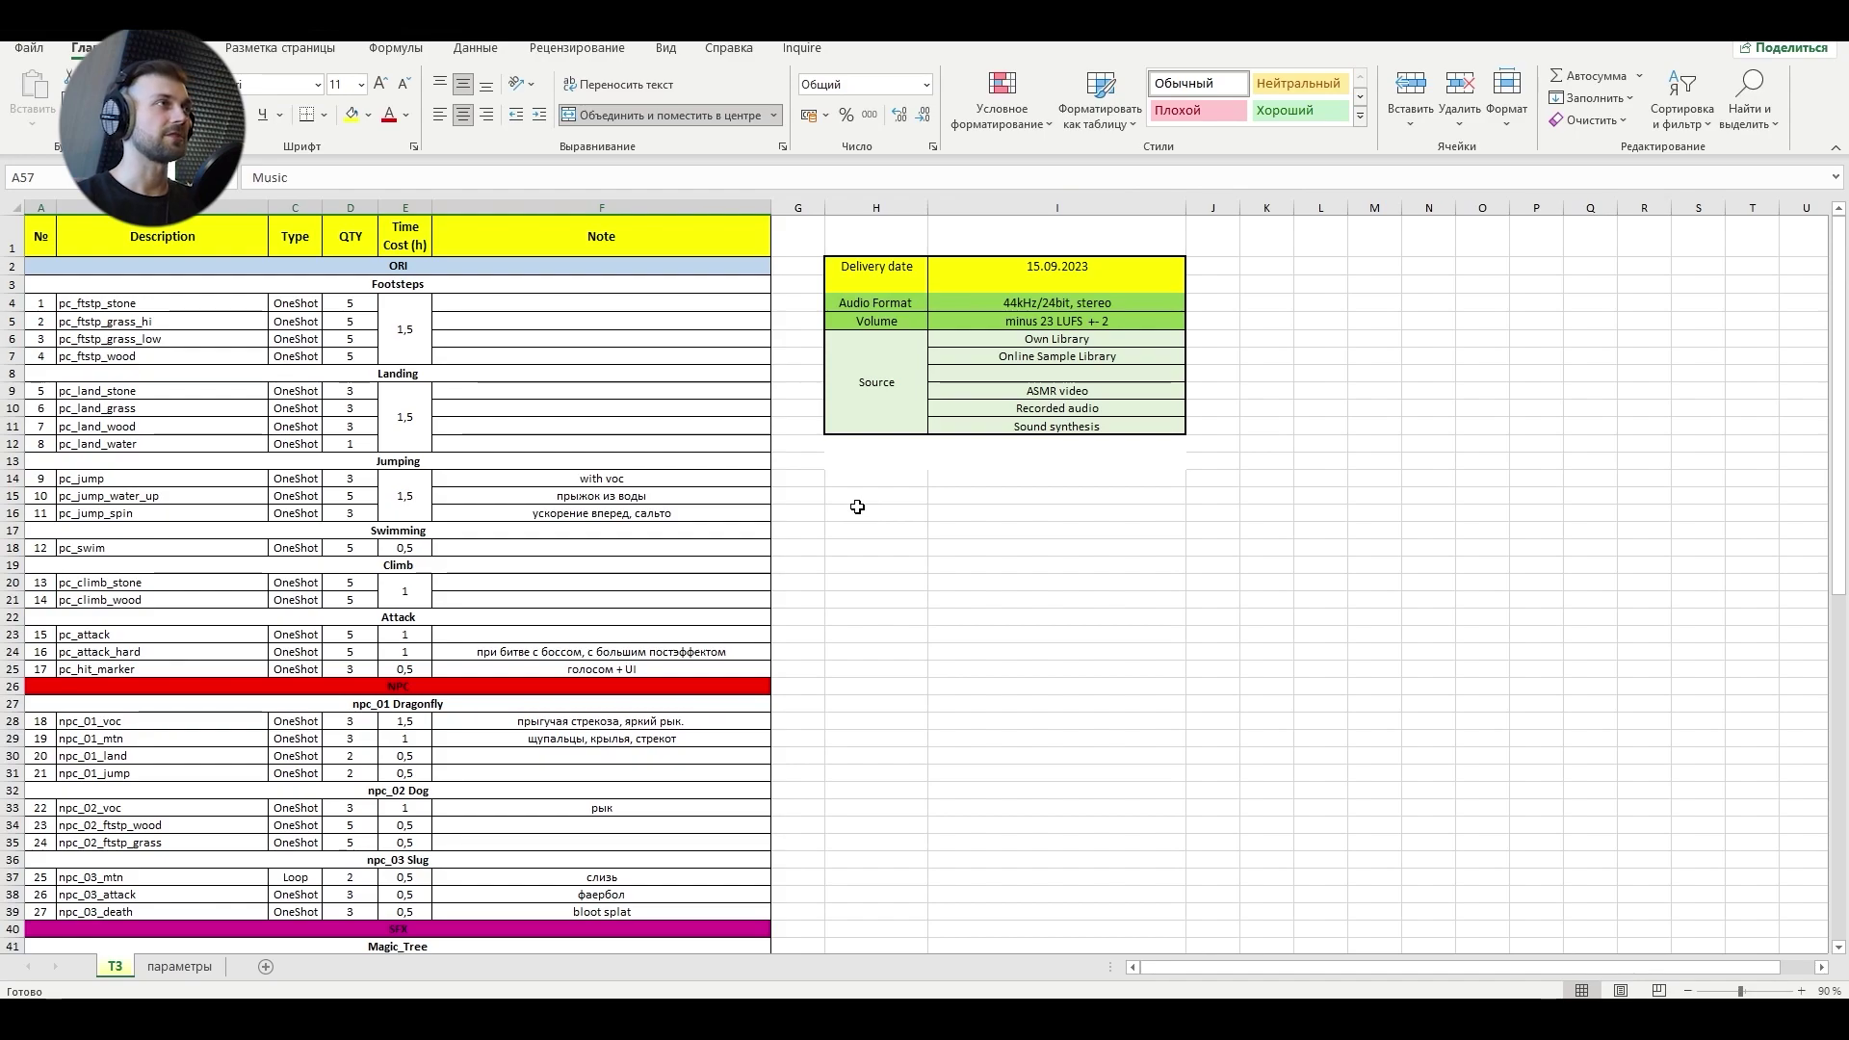
Switch to the Excel sound list and review the ORI section's footstep entries for stone, grass and wood.
{"action": "left_click", "coordinate": [395, 265]}
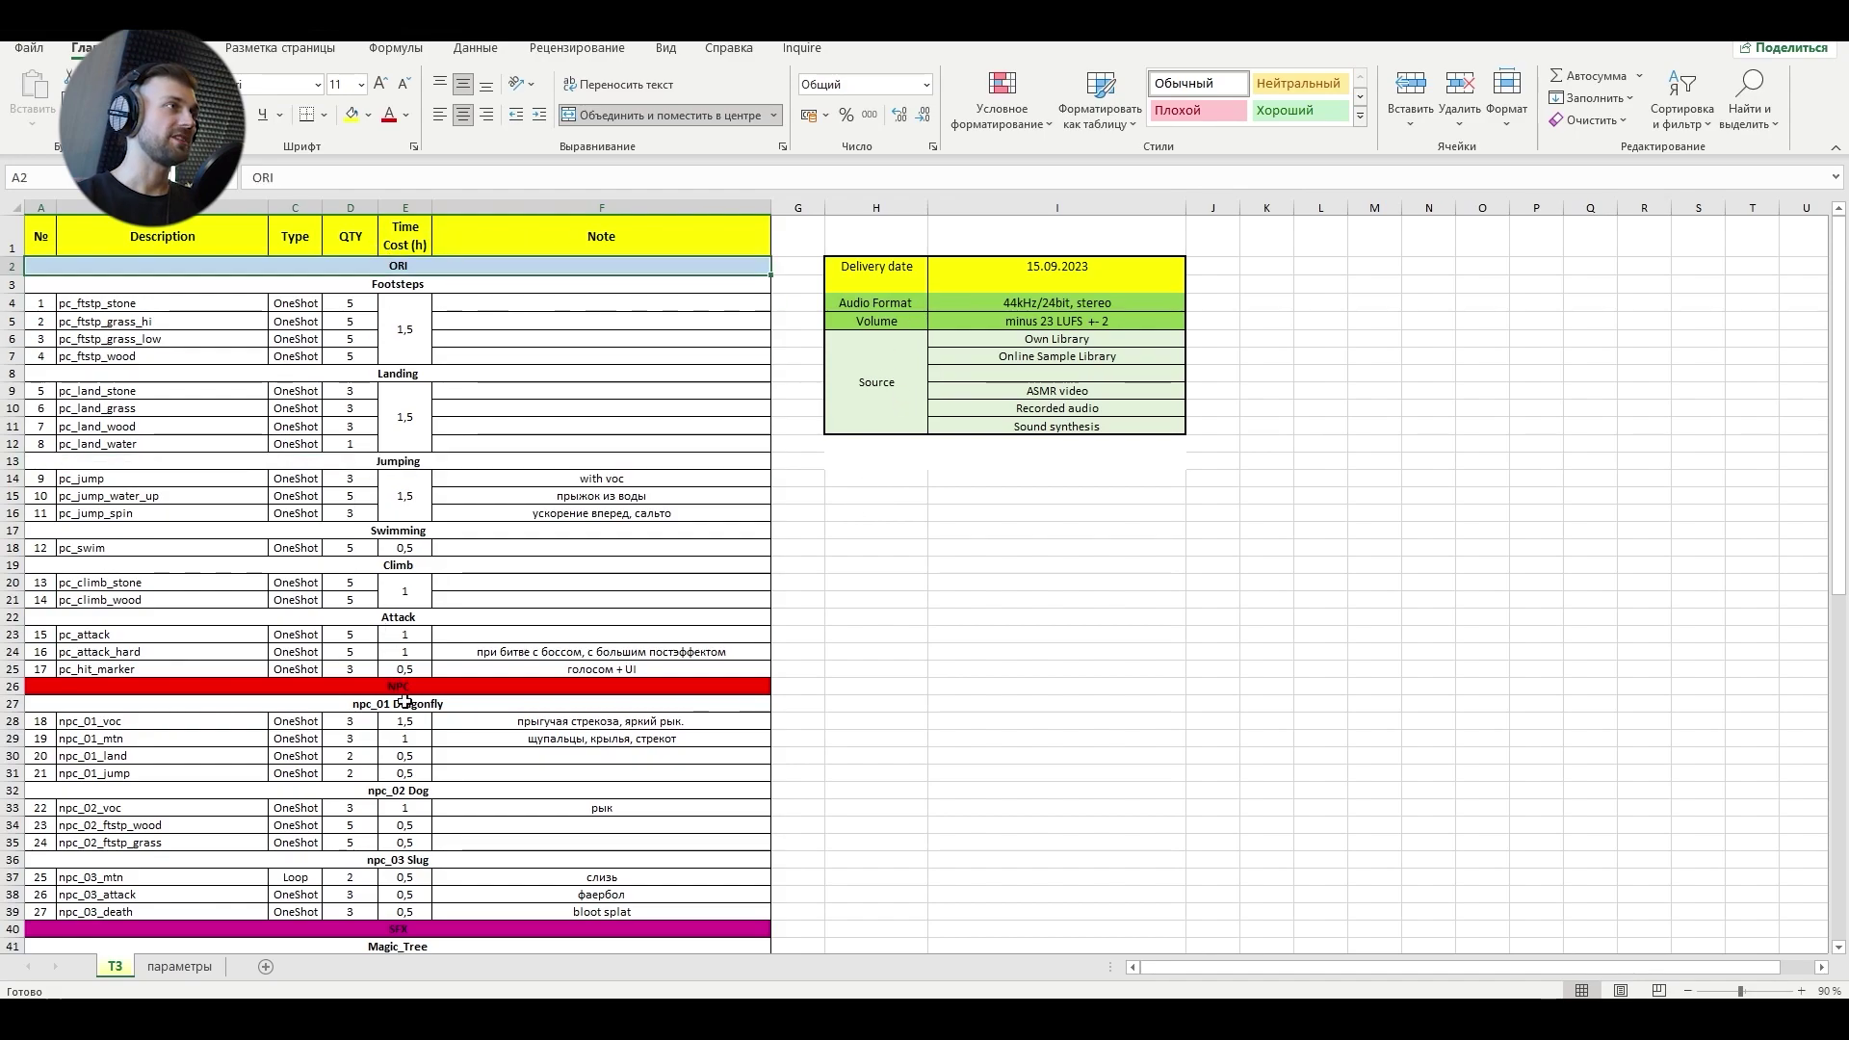
{"action": "scroll", "coordinate": [409, 722], "scroll_direction": "down", "scroll_amount": 7}
{"action": "scroll", "coordinate": [409, 744], "scroll_direction": "up", "scroll_amount": 7}
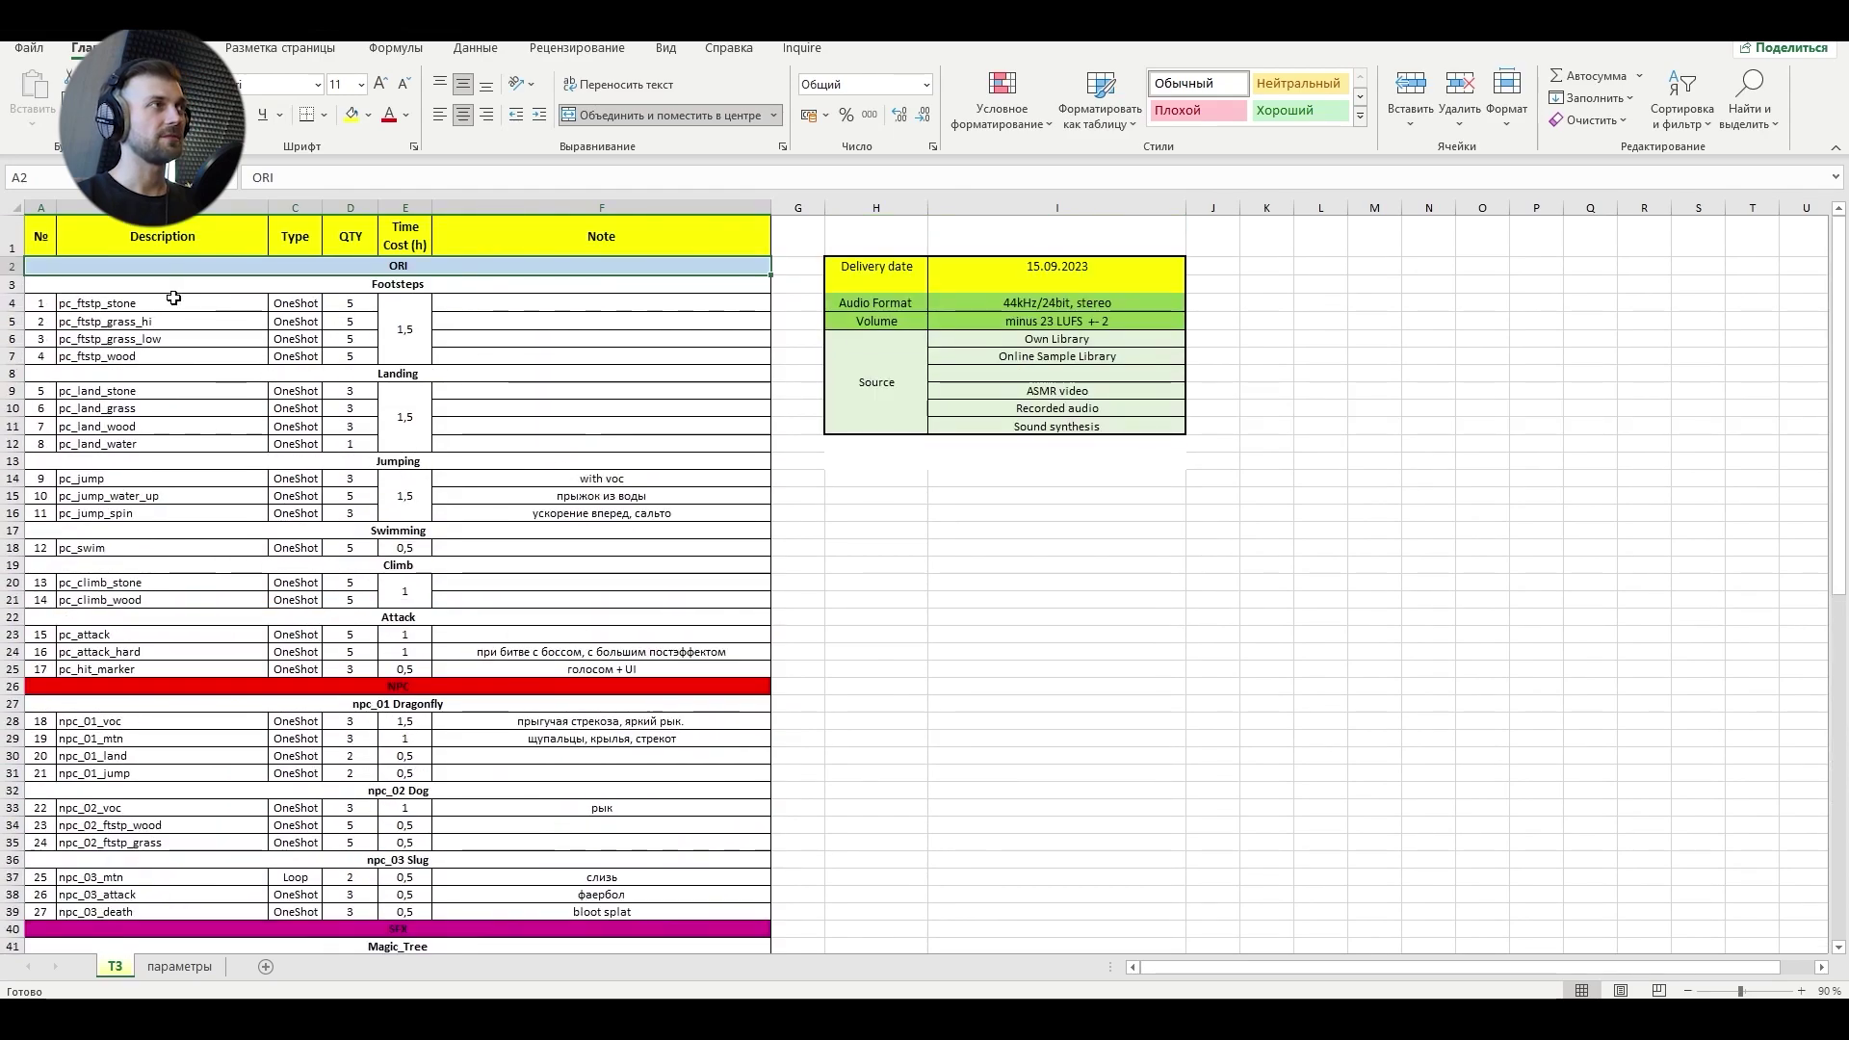
{"action": "left_click", "coordinate": [146, 303]}
{"action": "left_click", "coordinate": [144, 324]}
{"action": "left_click", "coordinate": [144, 356]}
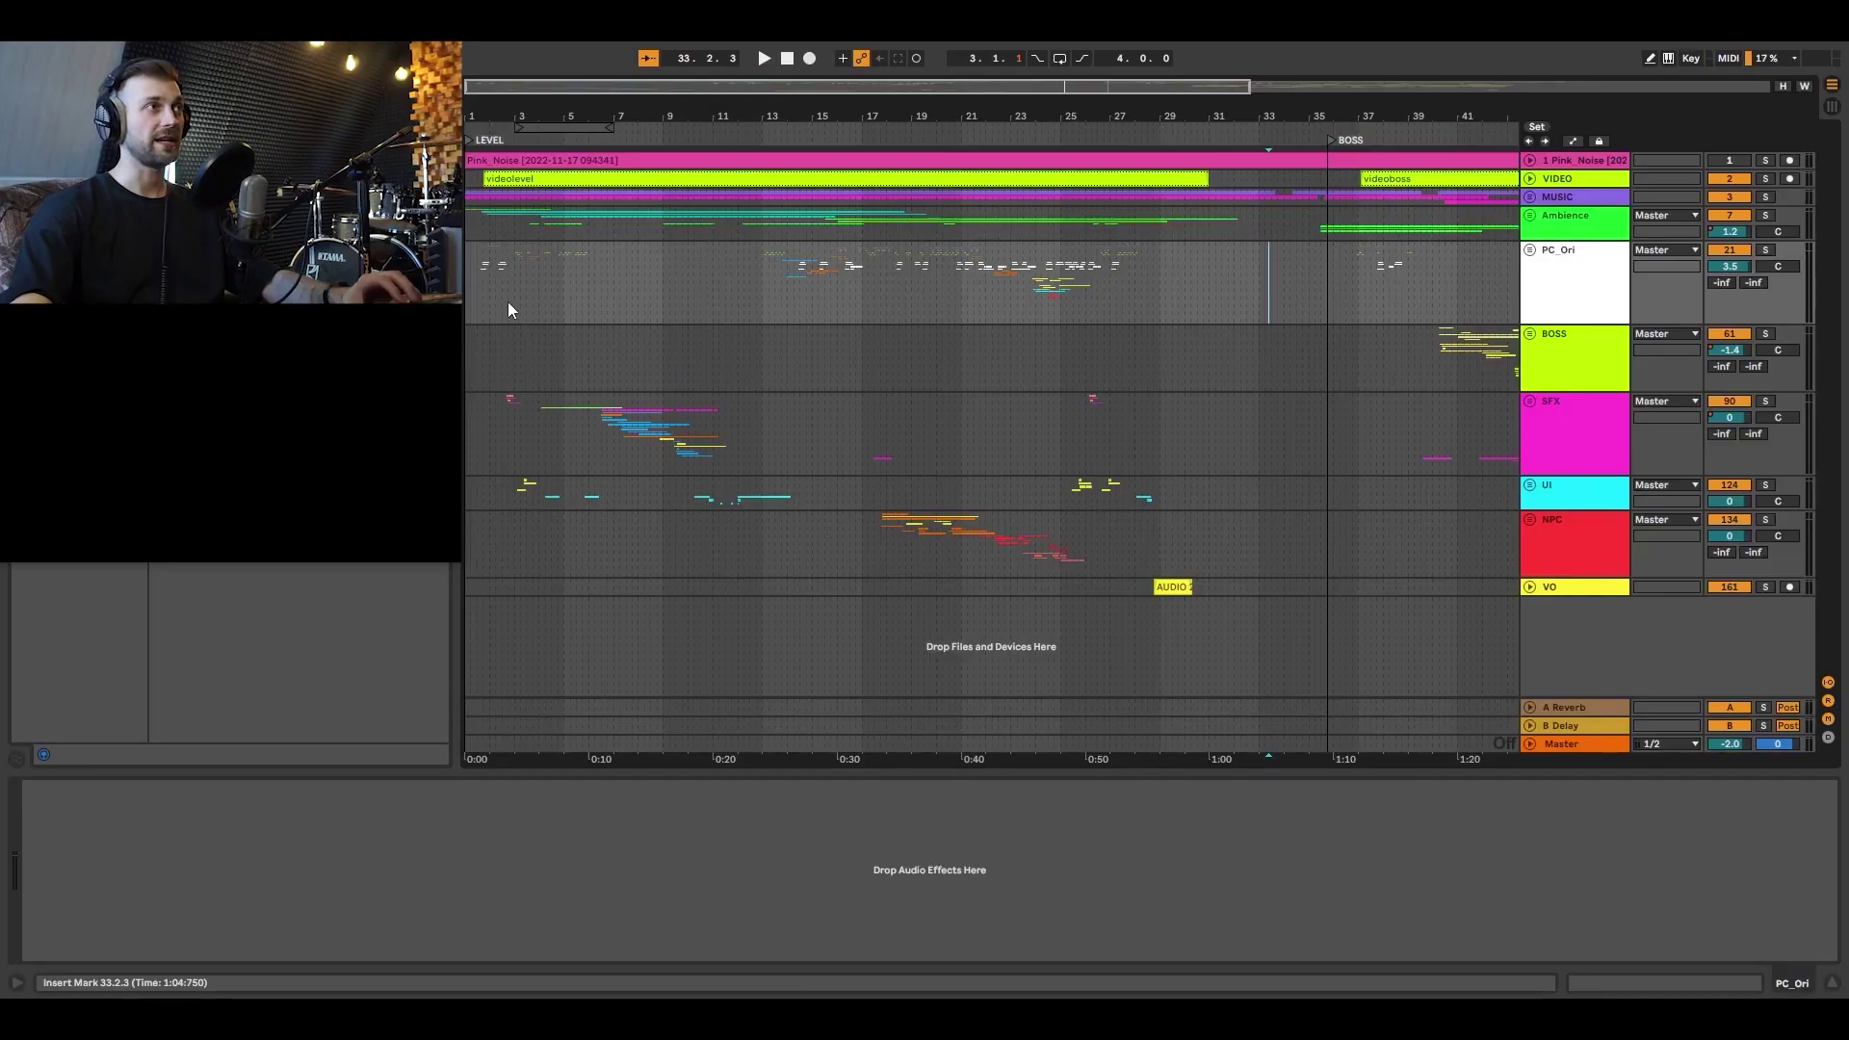
Switch back to Ableton Live and expand the Ambience group and its LEVEL subgroup to view the ambience clips.
{"action": "left_click", "coordinate": [505, 297]}
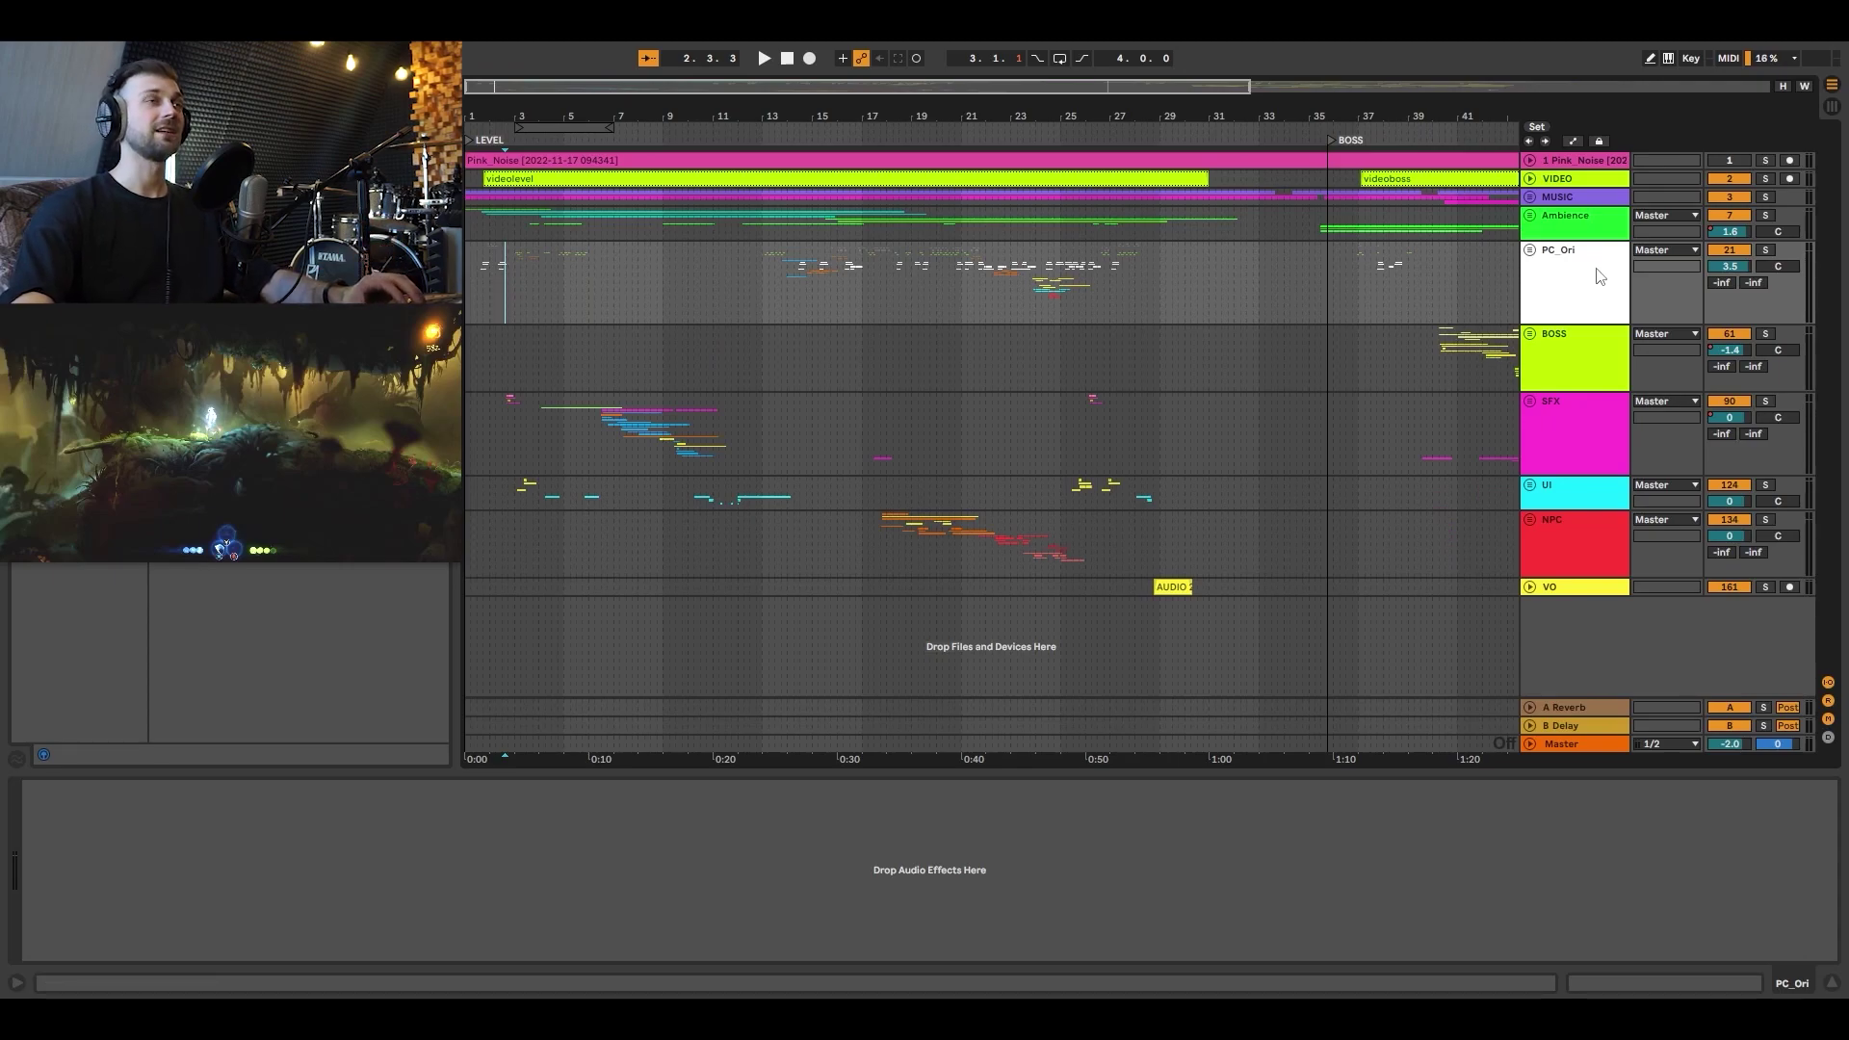
{"action": "left_click", "coordinate": [1530, 217]}
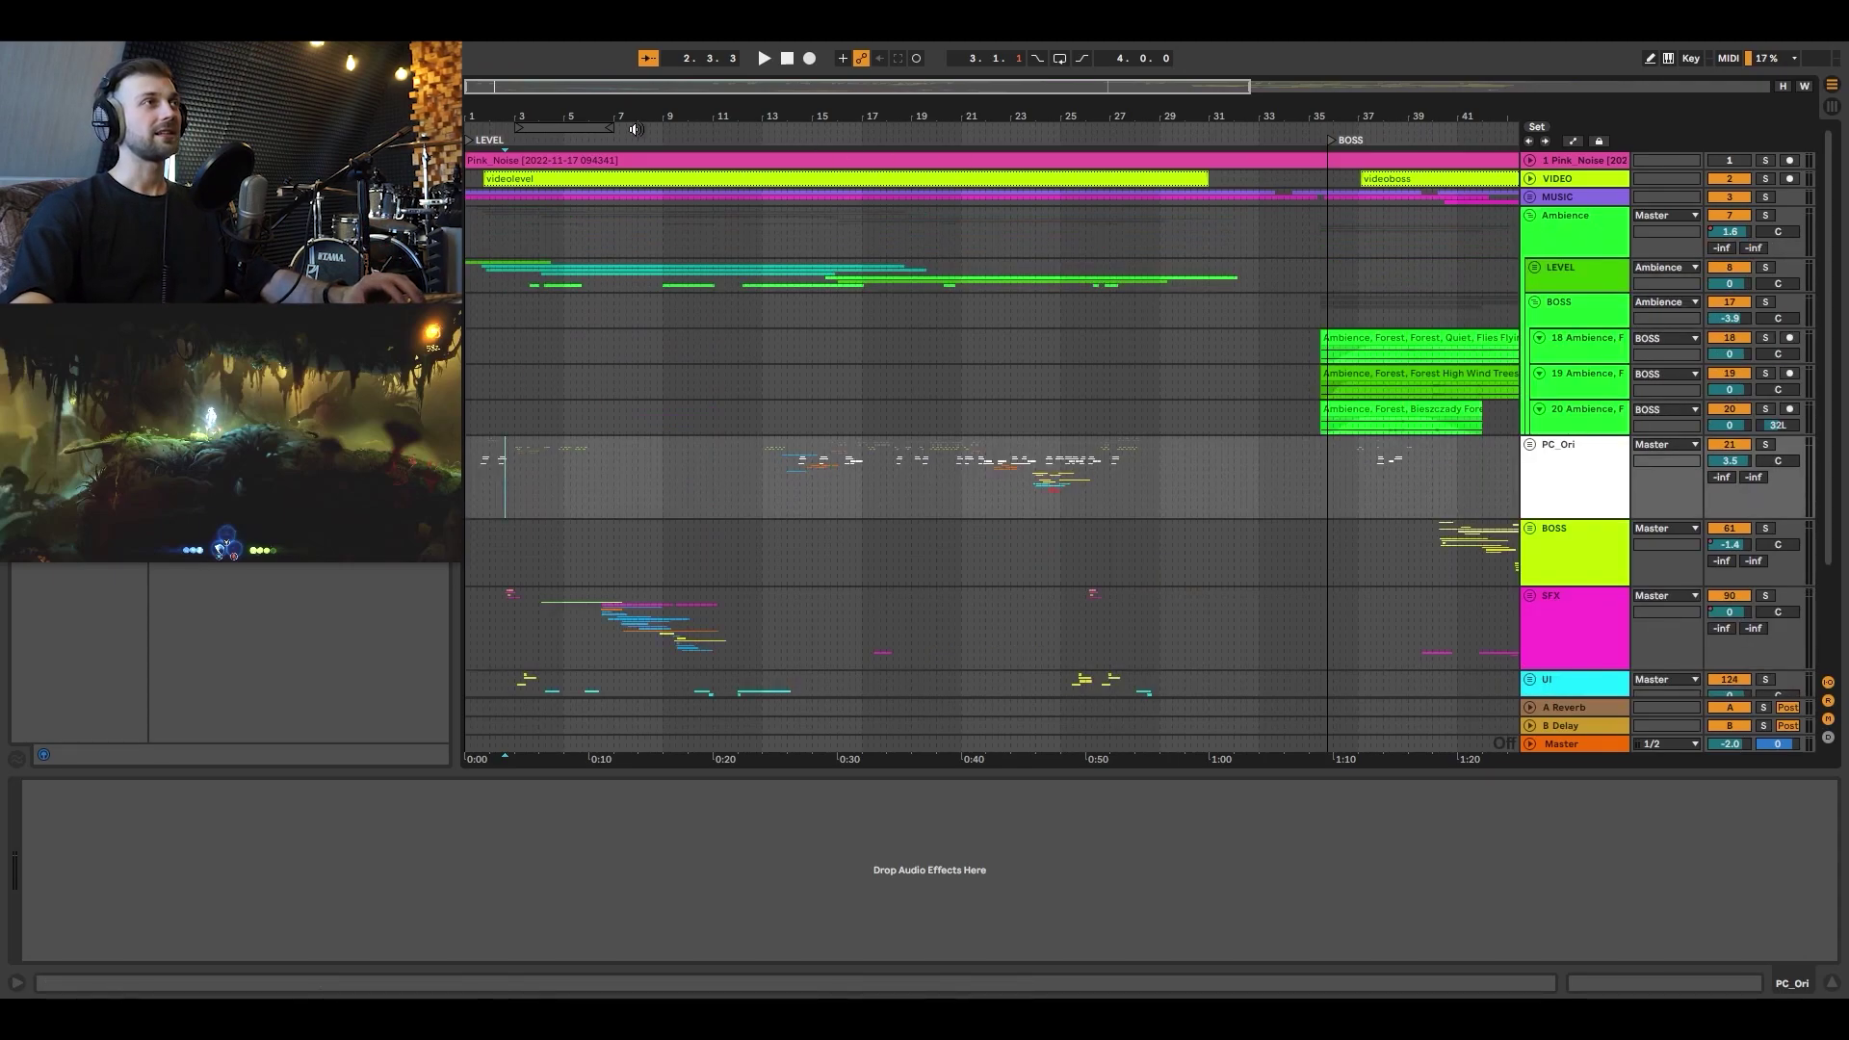
{"action": "left_click_drag", "start_coordinate": [582, 113], "coordinate": [582, 86]}
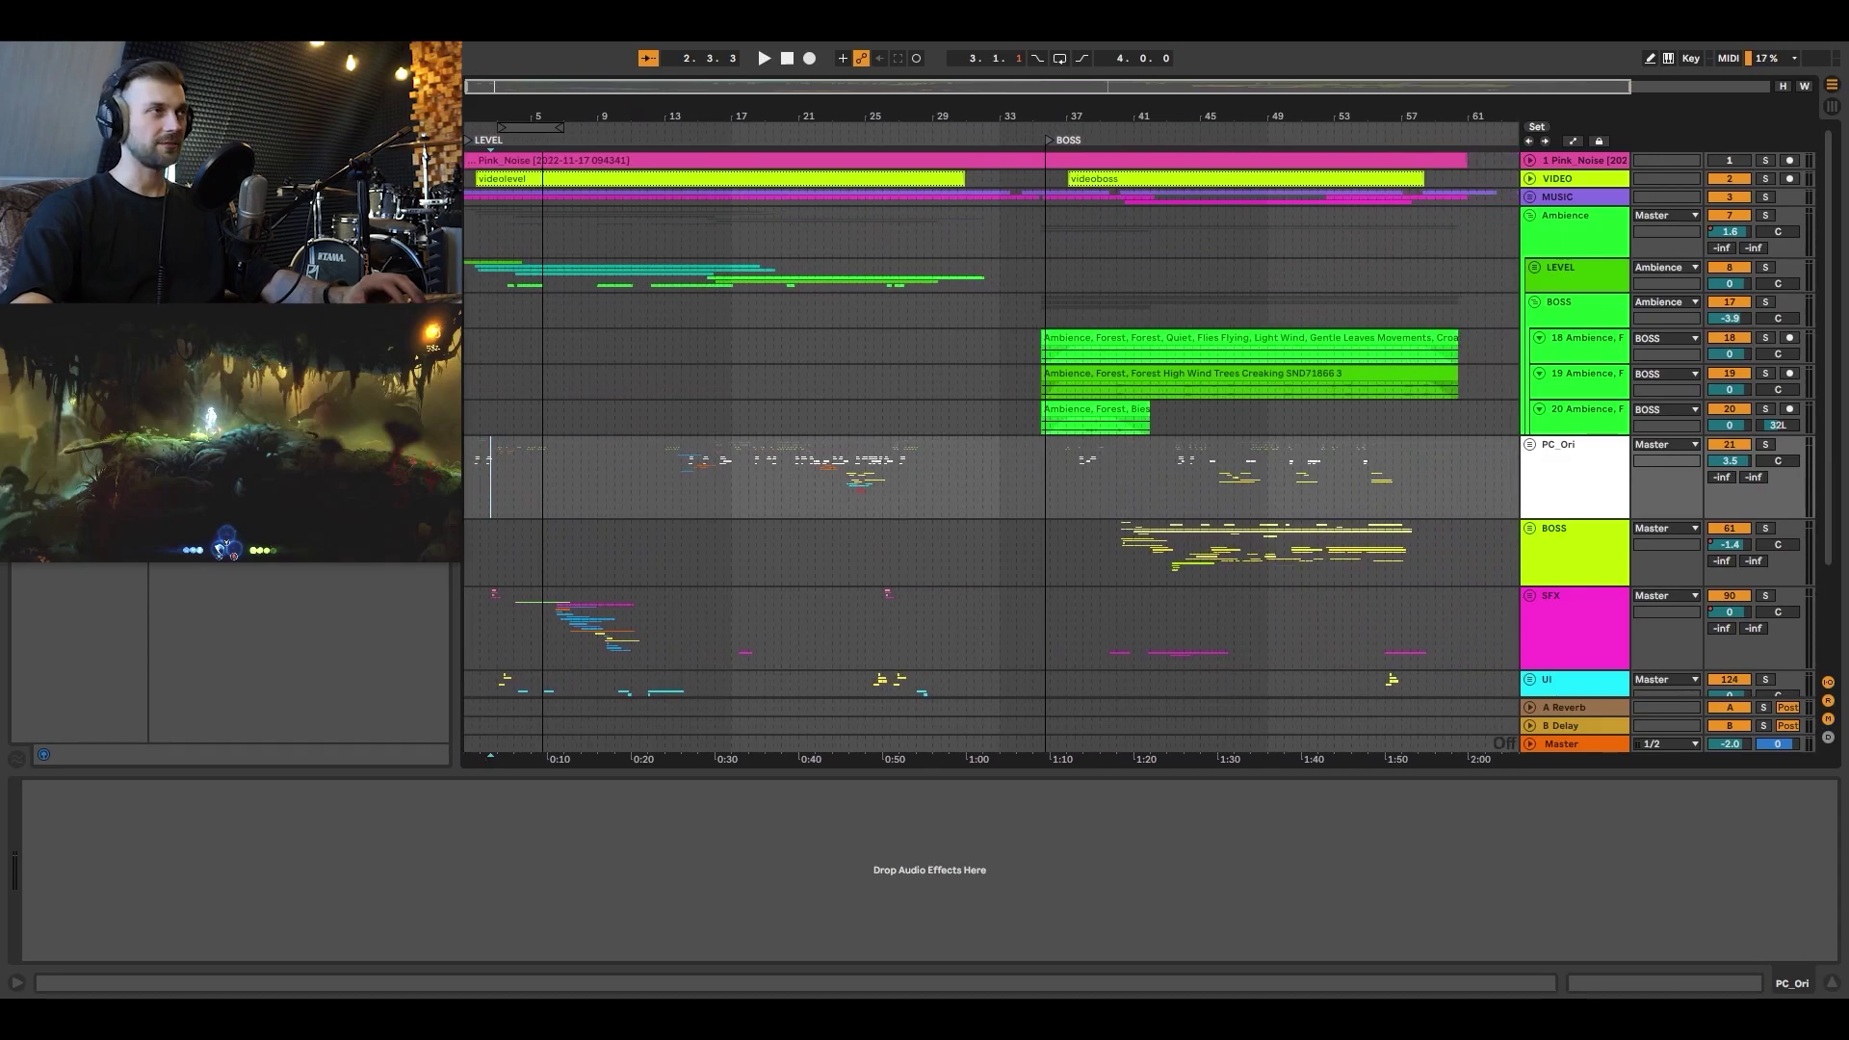
{"action": "left_click", "coordinate": [1534, 267]}
{"action": "left_click_drag", "start_coordinate": [564, 123], "coordinate": [564, 147]}
{"action": "scroll", "coordinate": [780, 390], "scroll_direction": "down", "scroll_amount": 2}
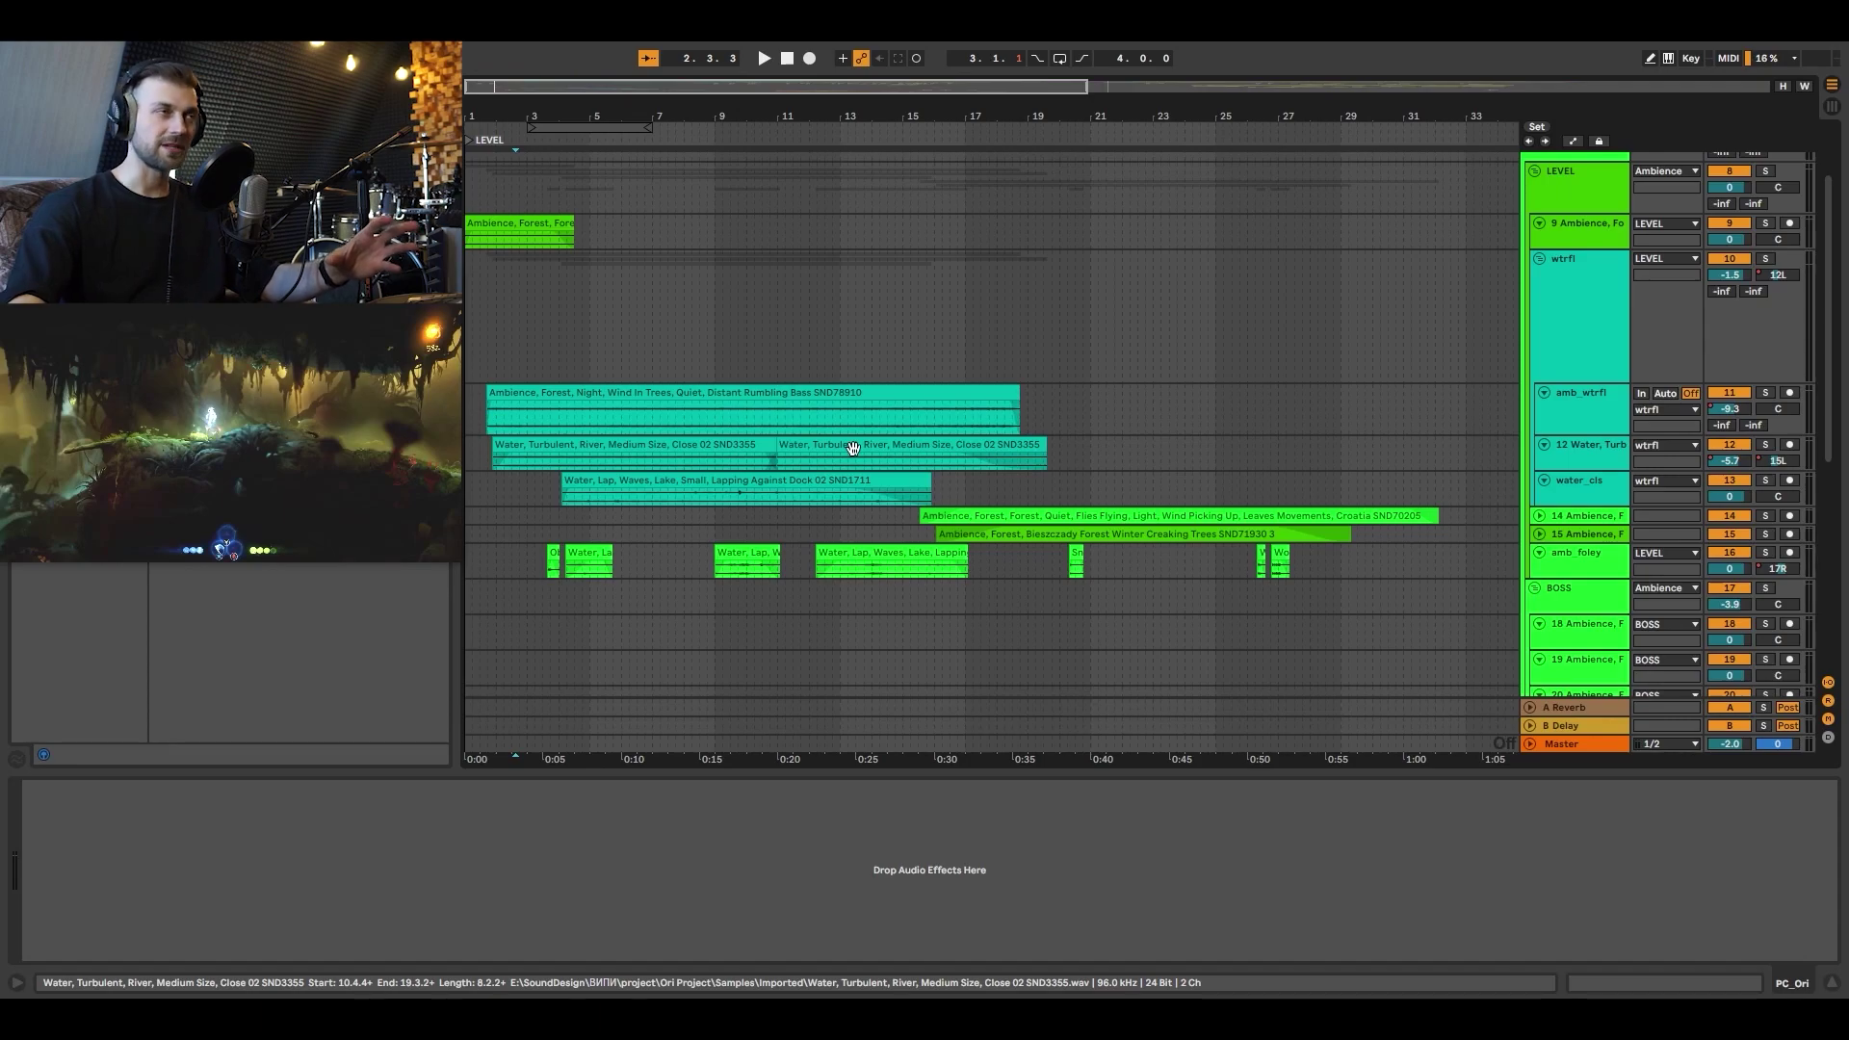
{"action": "left_click", "coordinate": [1585, 194]}
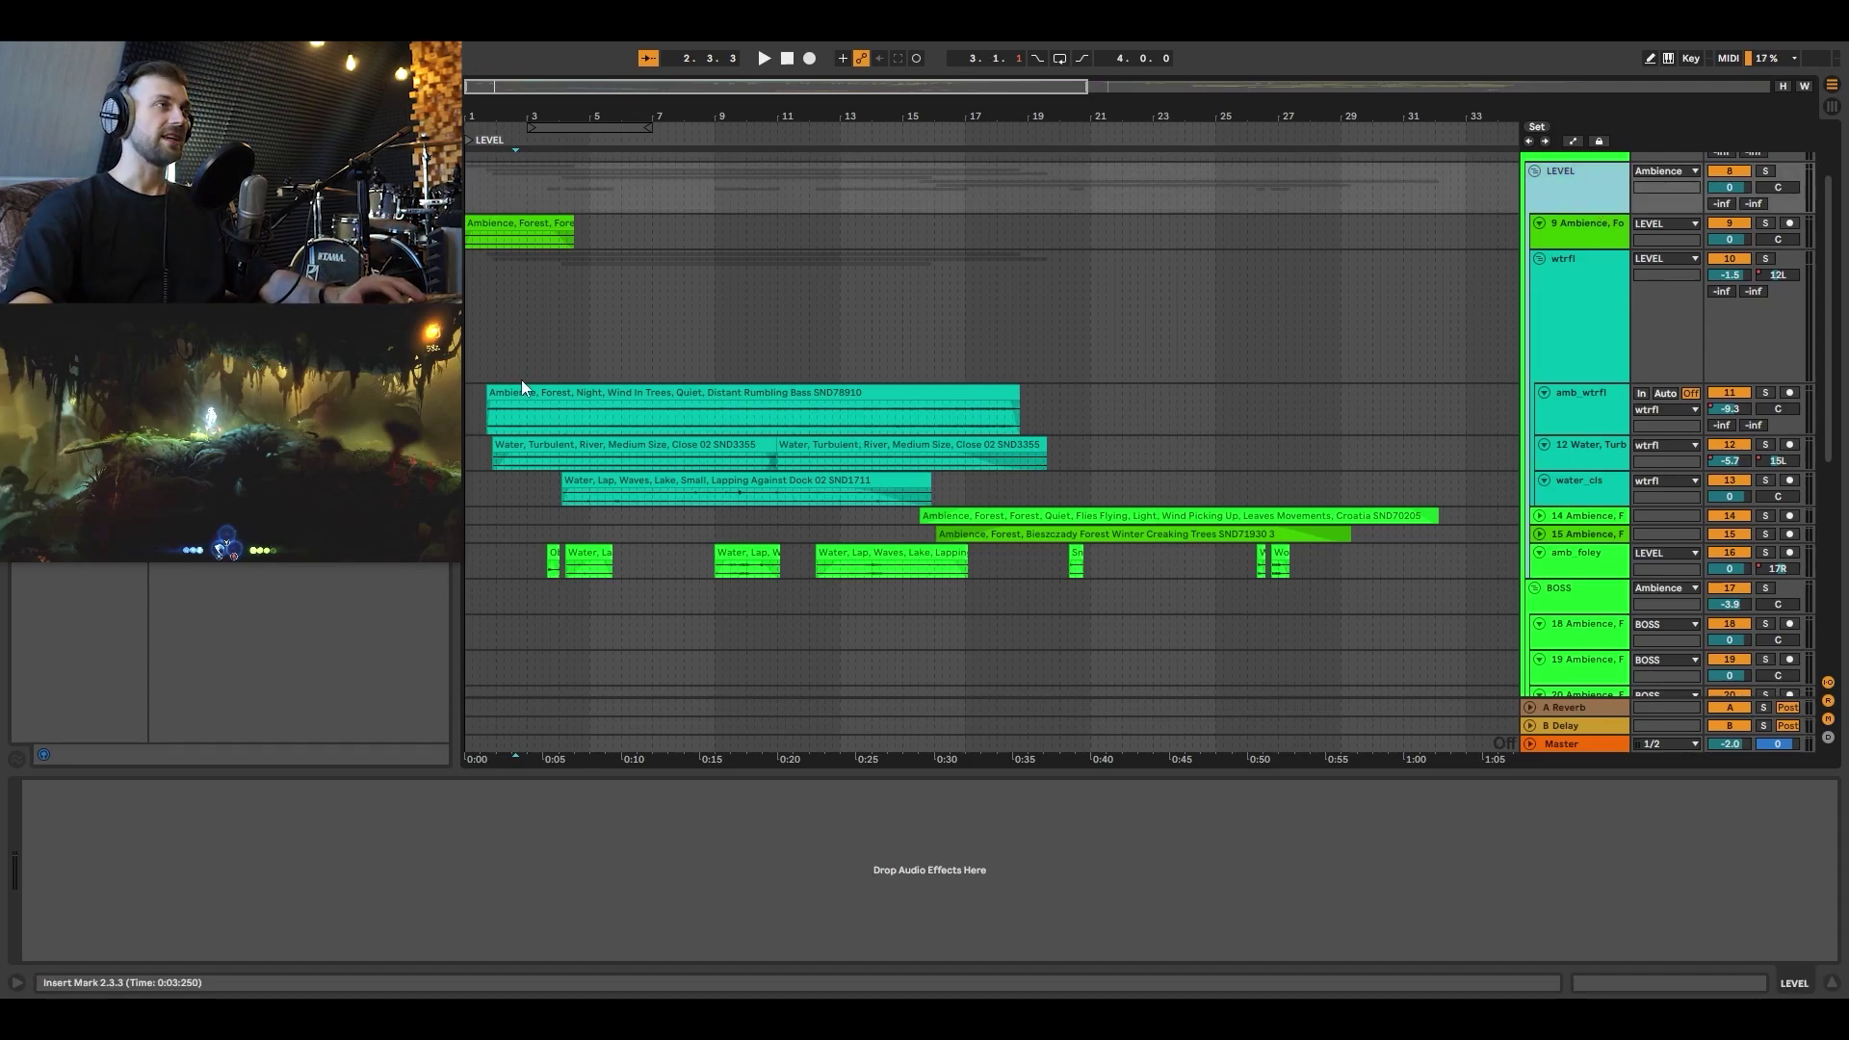
{"action": "left_click_drag", "start_coordinate": [505, 114], "coordinate": [505, 117]}
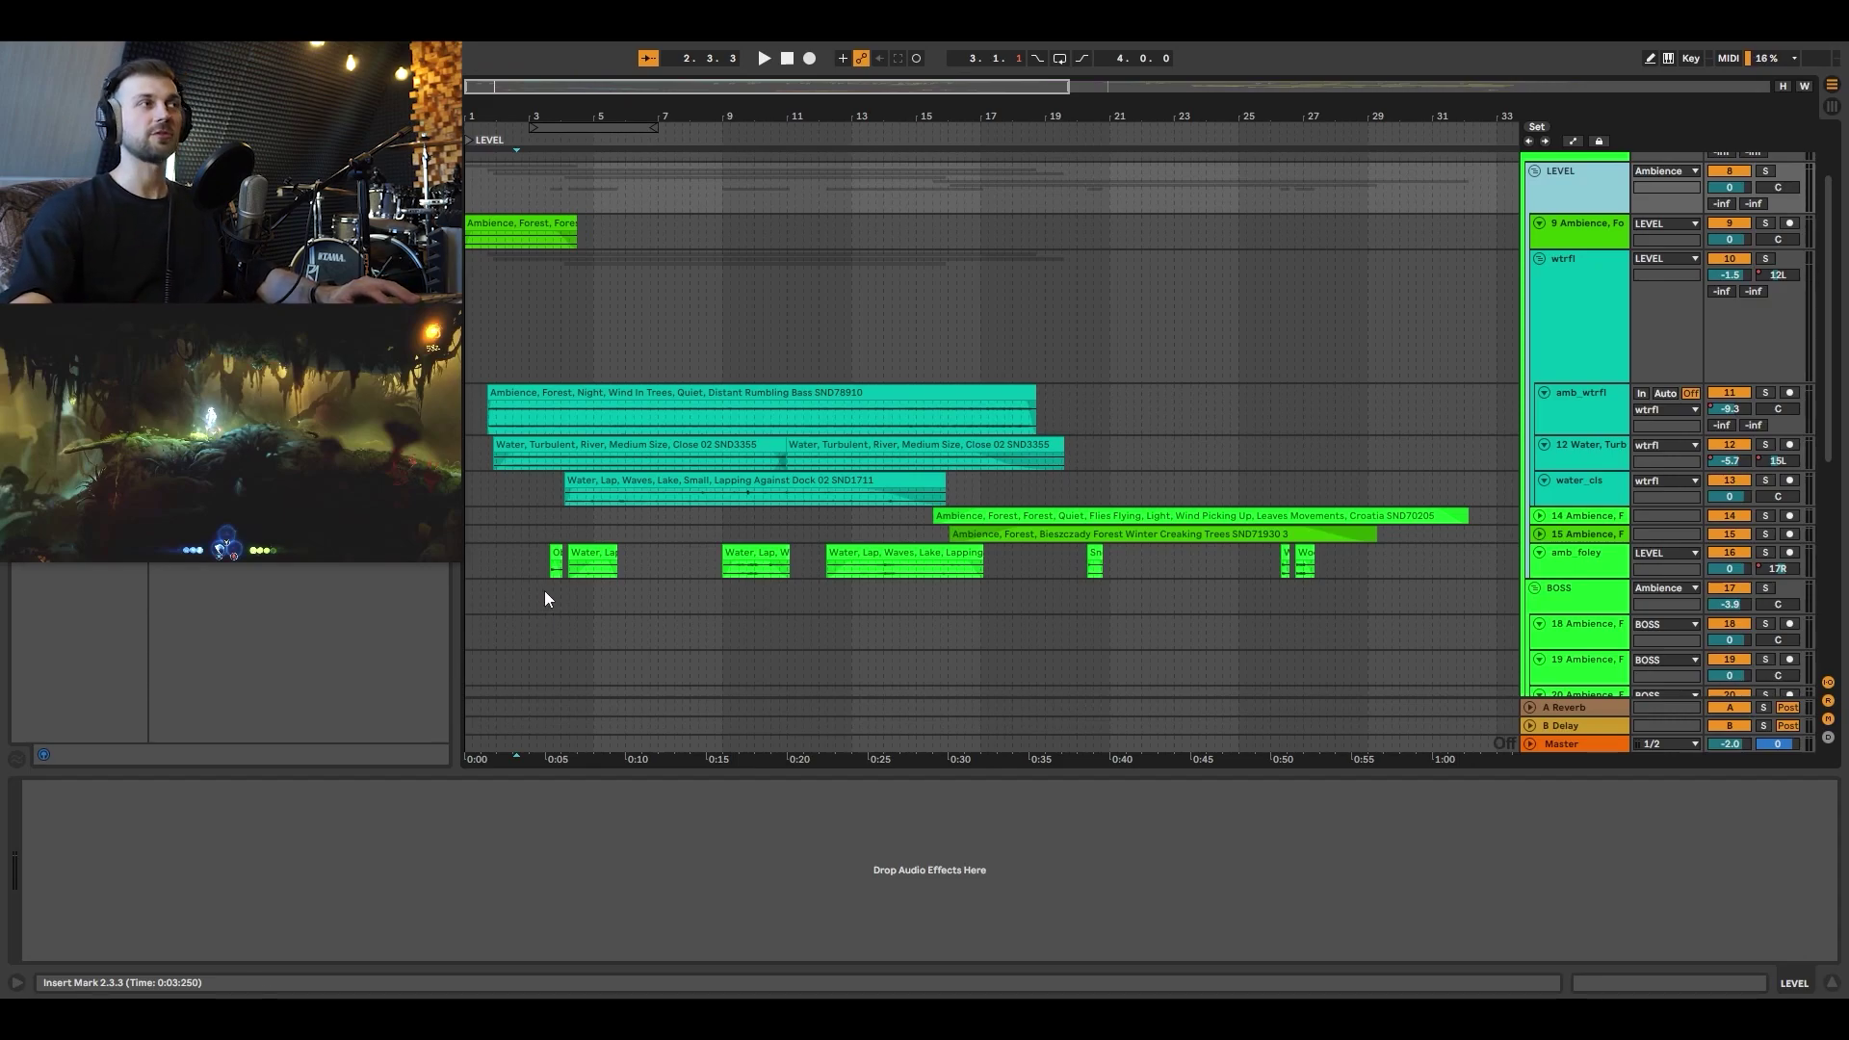
Check the wtrfl group around bar 2 and show its ReCenter Width automation, then hide the automation again.
{"action": "left_click", "coordinate": [523, 314]}
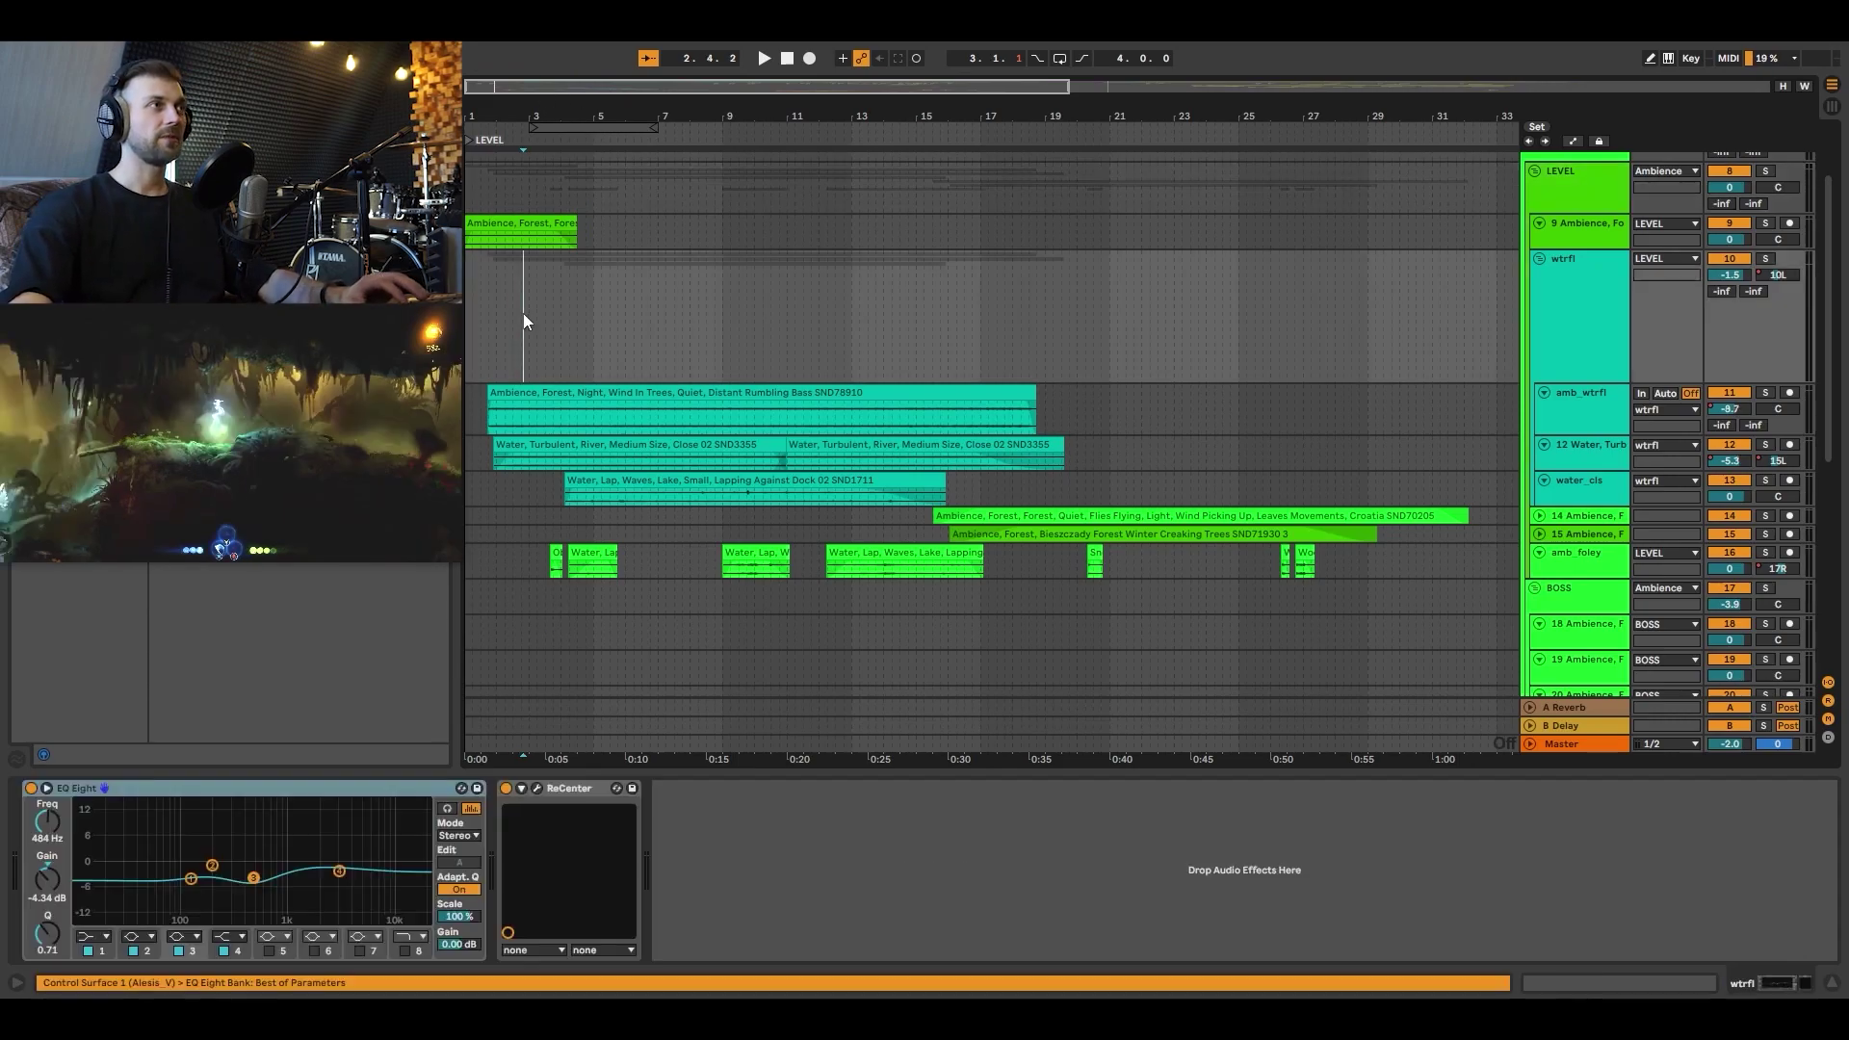
{"action": "left_click_drag", "start_coordinate": [491, 285], "coordinate": [524, 313]}
{"action": "left_click", "coordinate": [510, 332]}
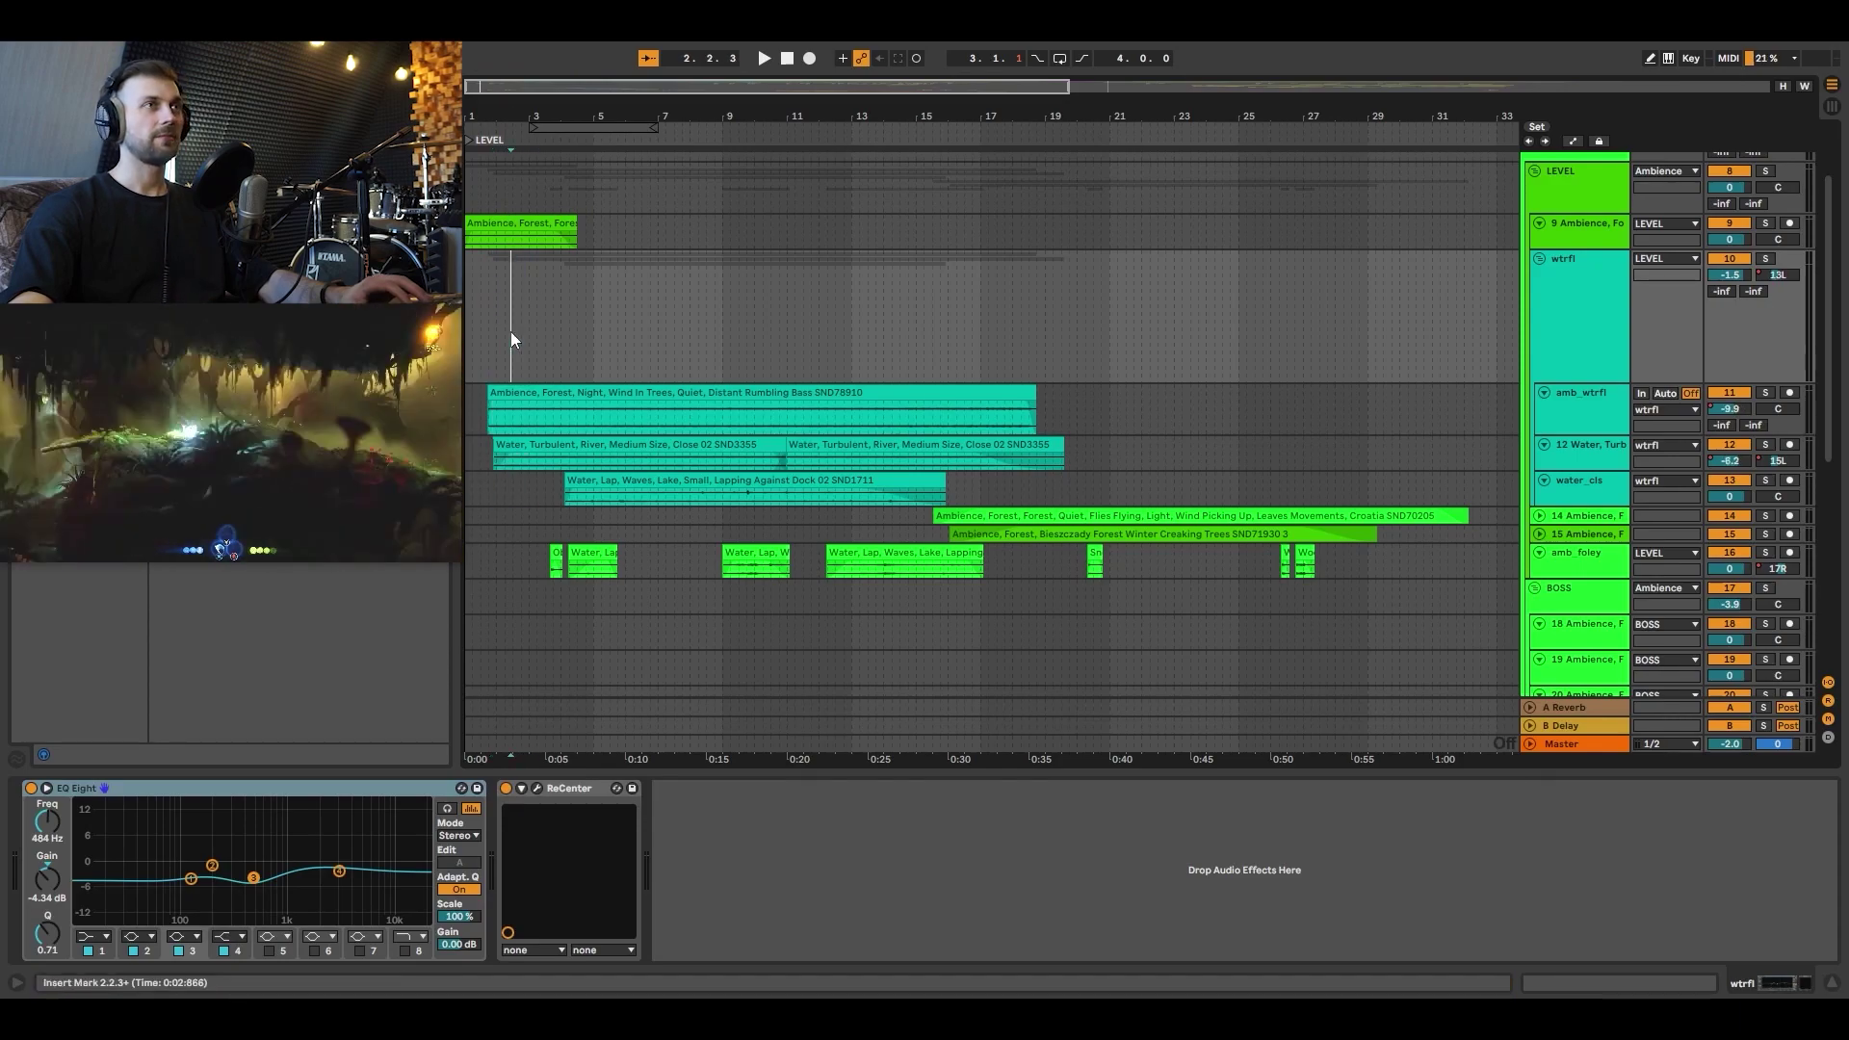
{"action": "key", "text": "a"}
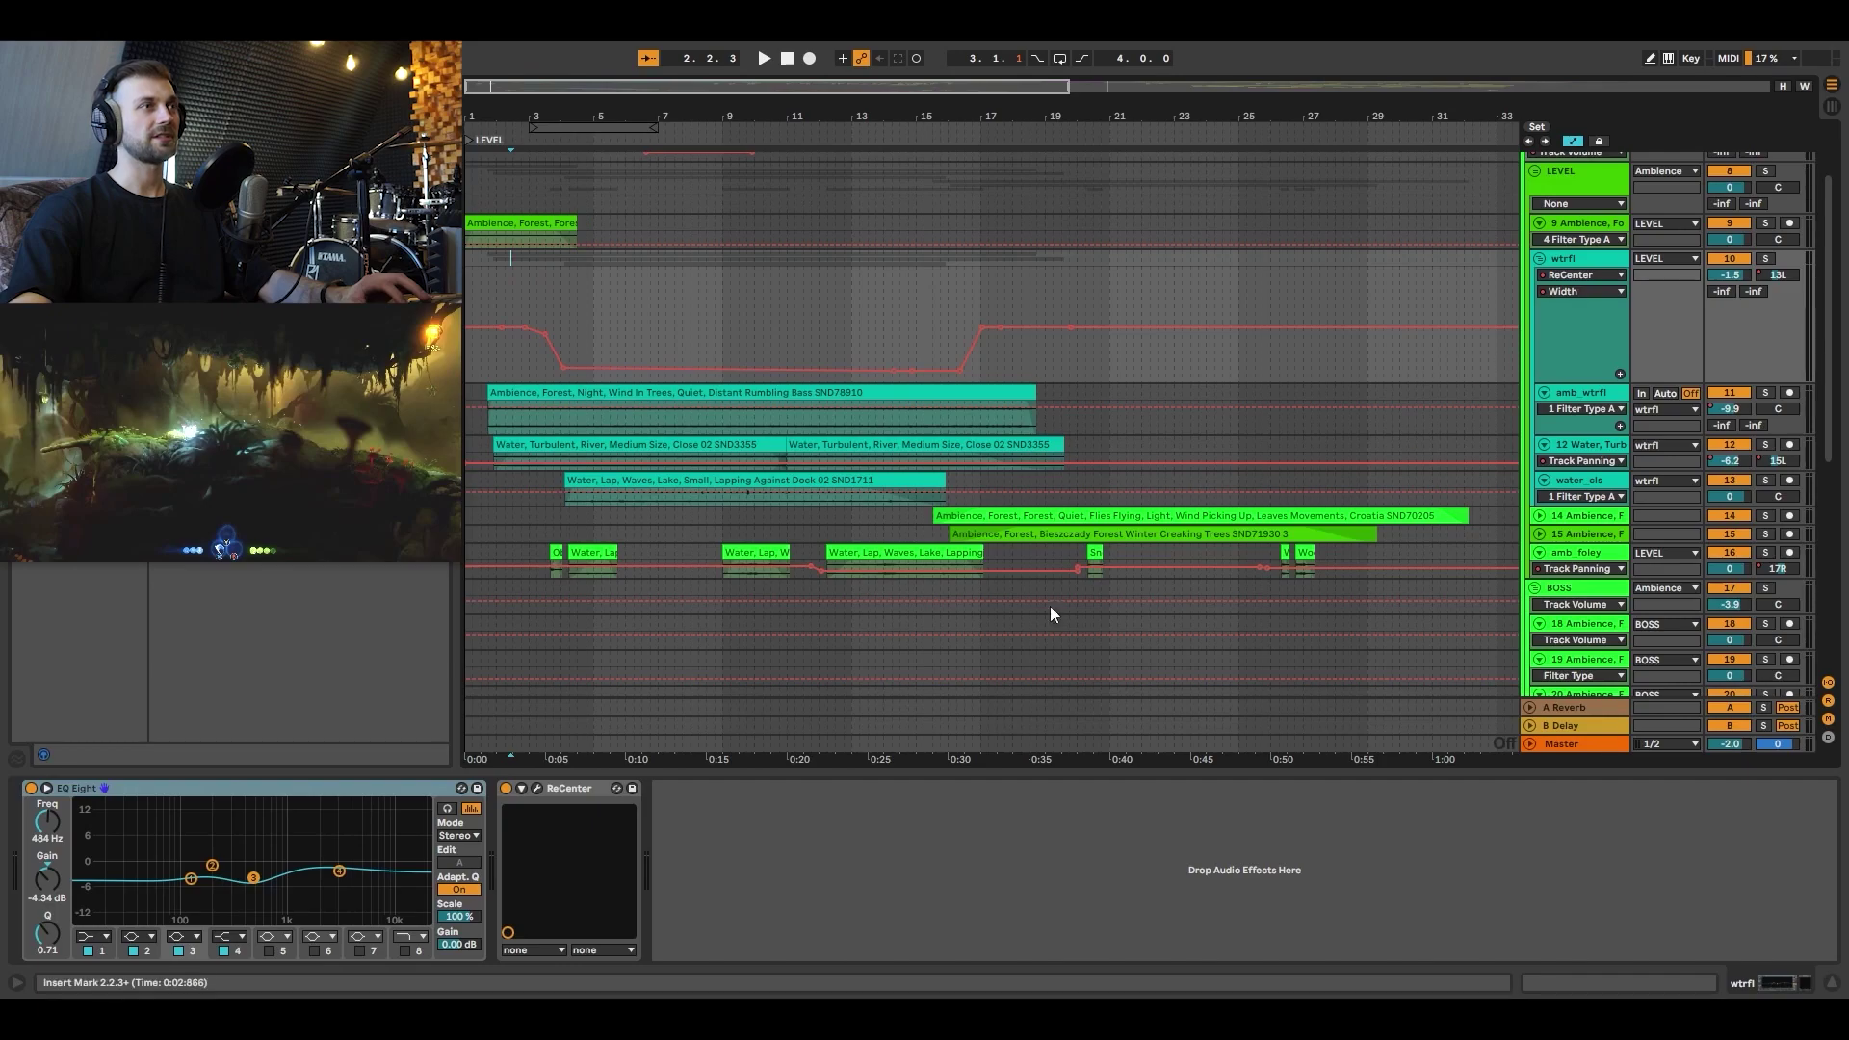
{"action": "key", "text": "a"}
Open the ReCenter plug-in on the wtrfl group and compare its Width setting at bars 2 and 5.
{"action": "left_click", "coordinate": [537, 788]}
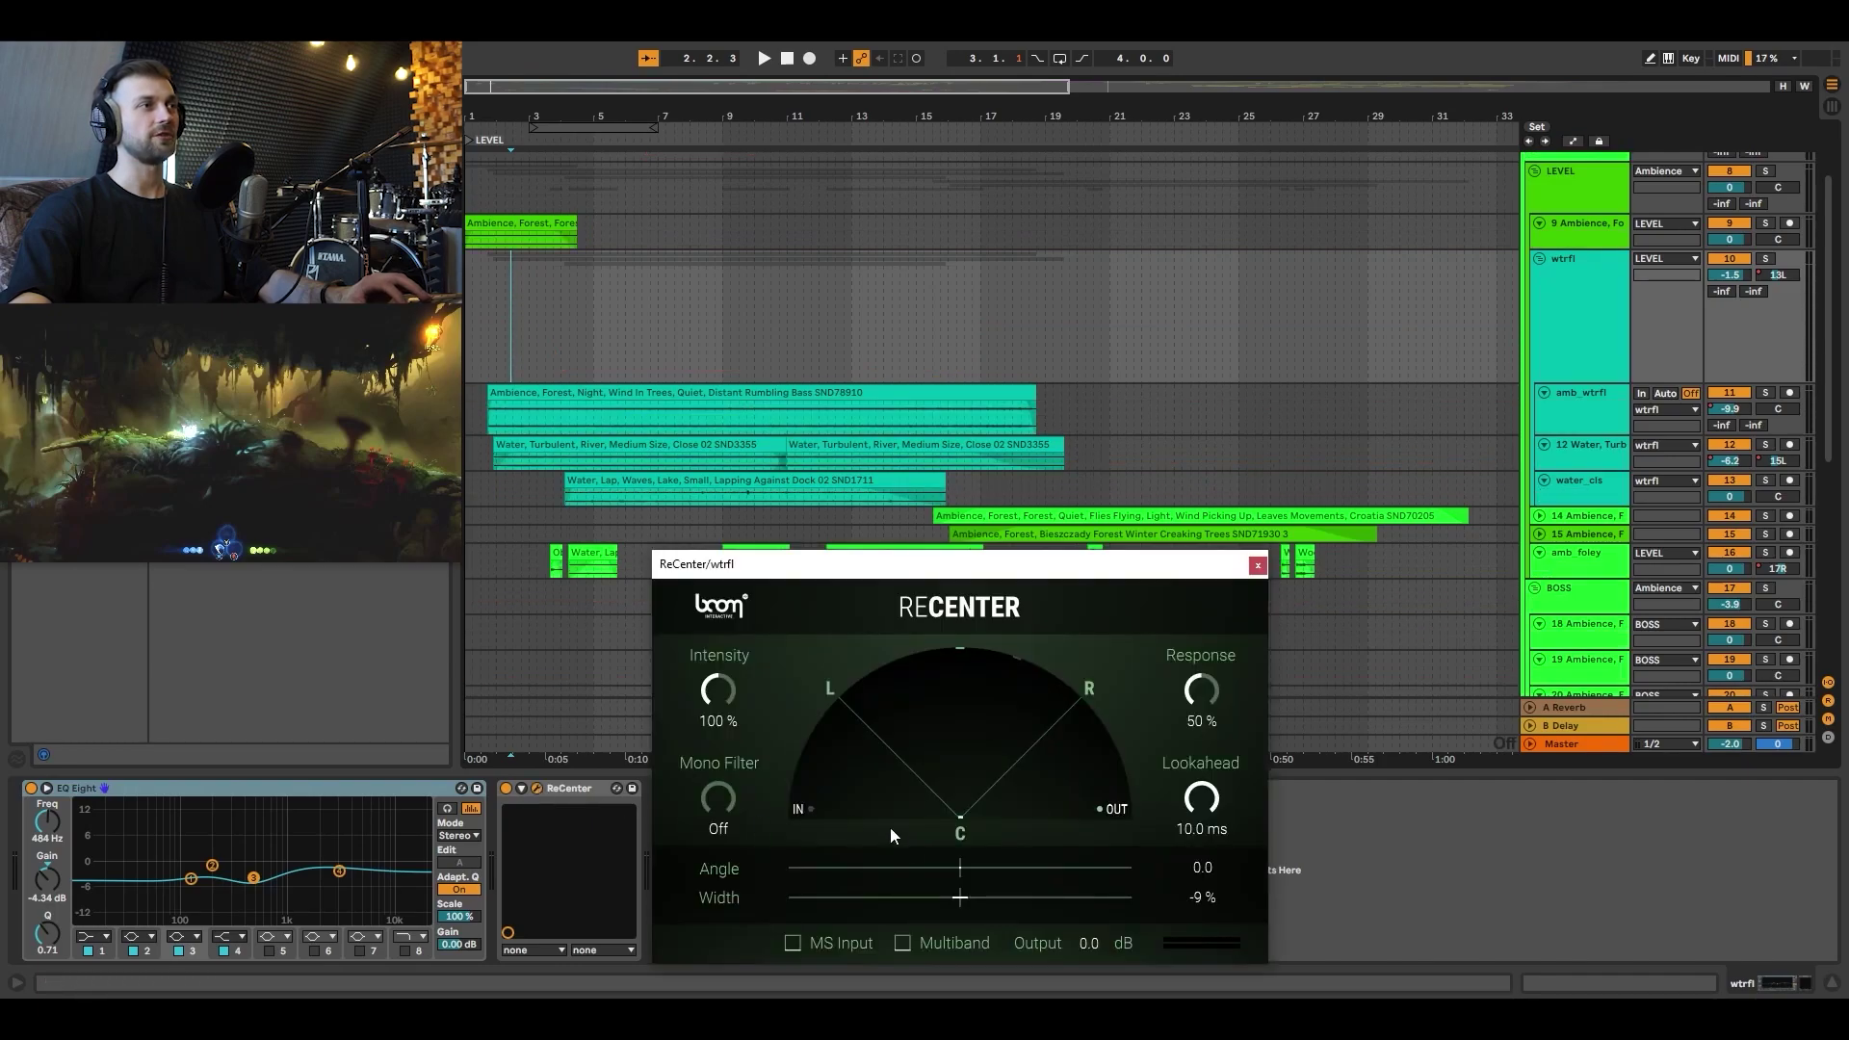
{"action": "left_click_drag", "start_coordinate": [509, 334], "coordinate": [586, 339]}
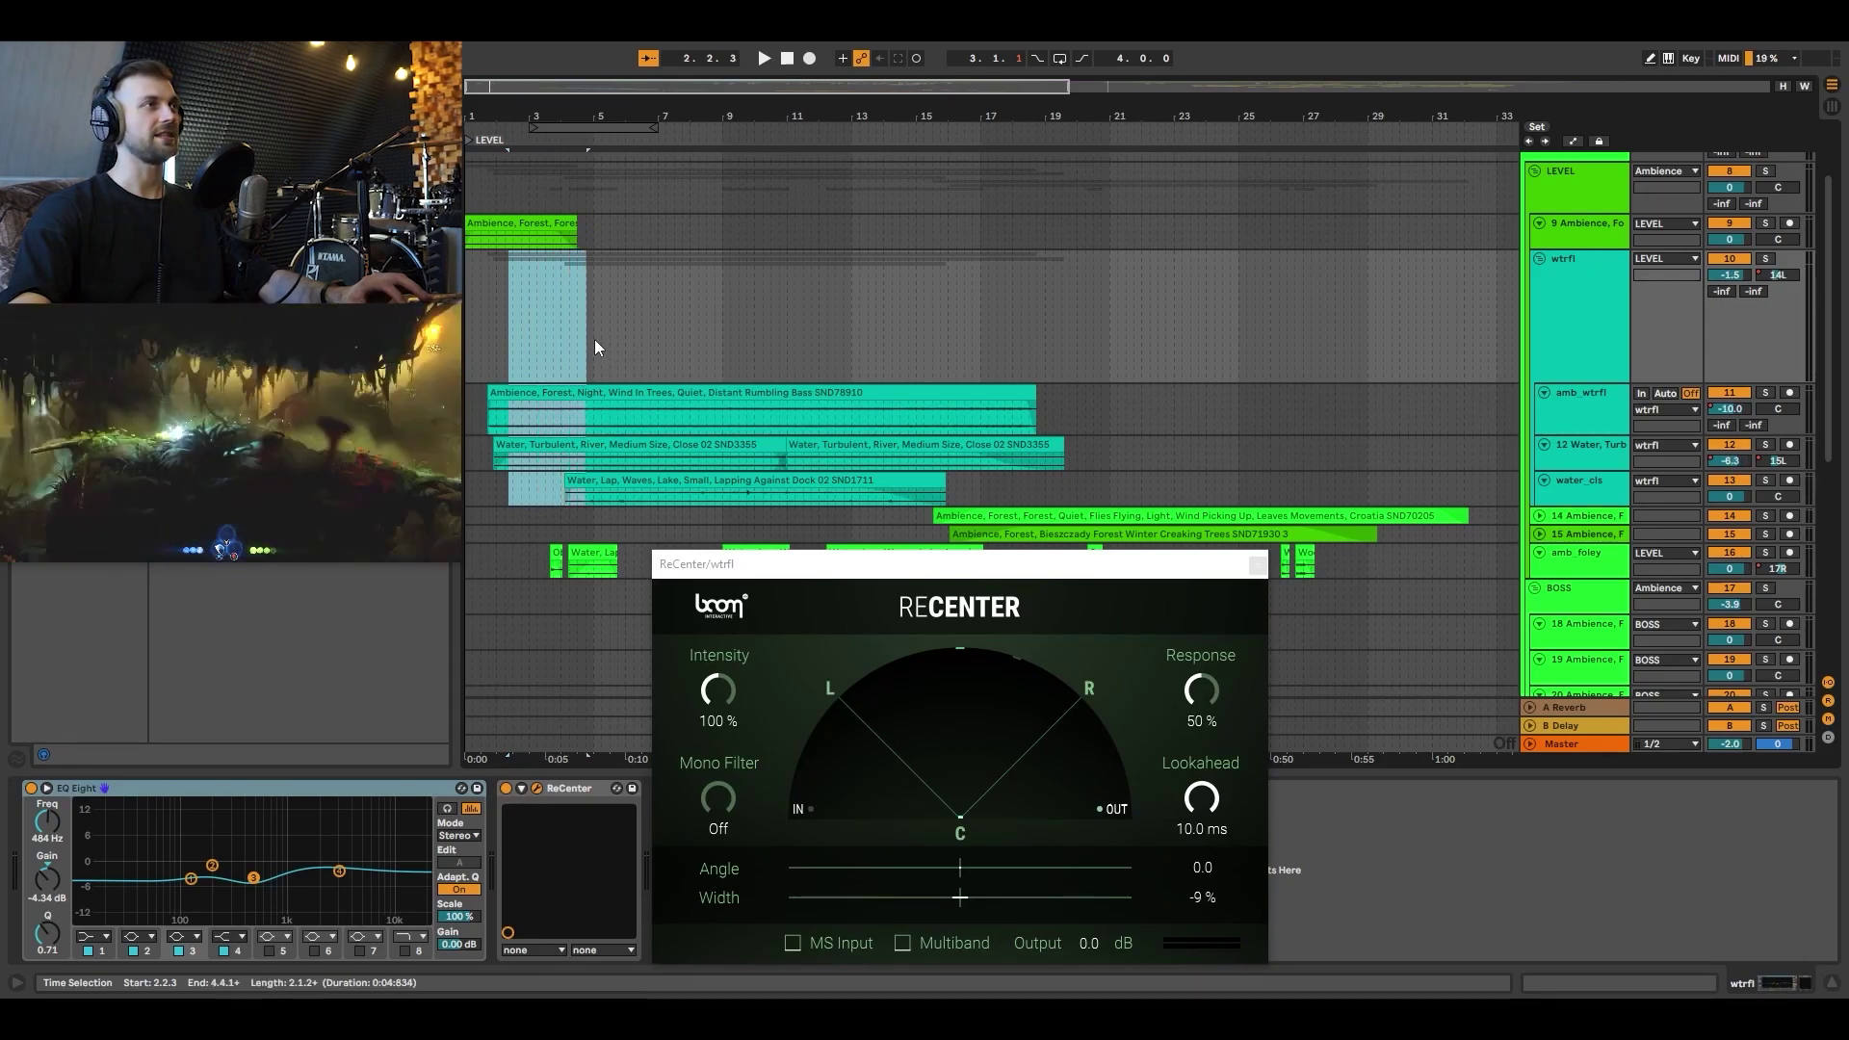
{"action": "left_click", "coordinate": [594, 347]}
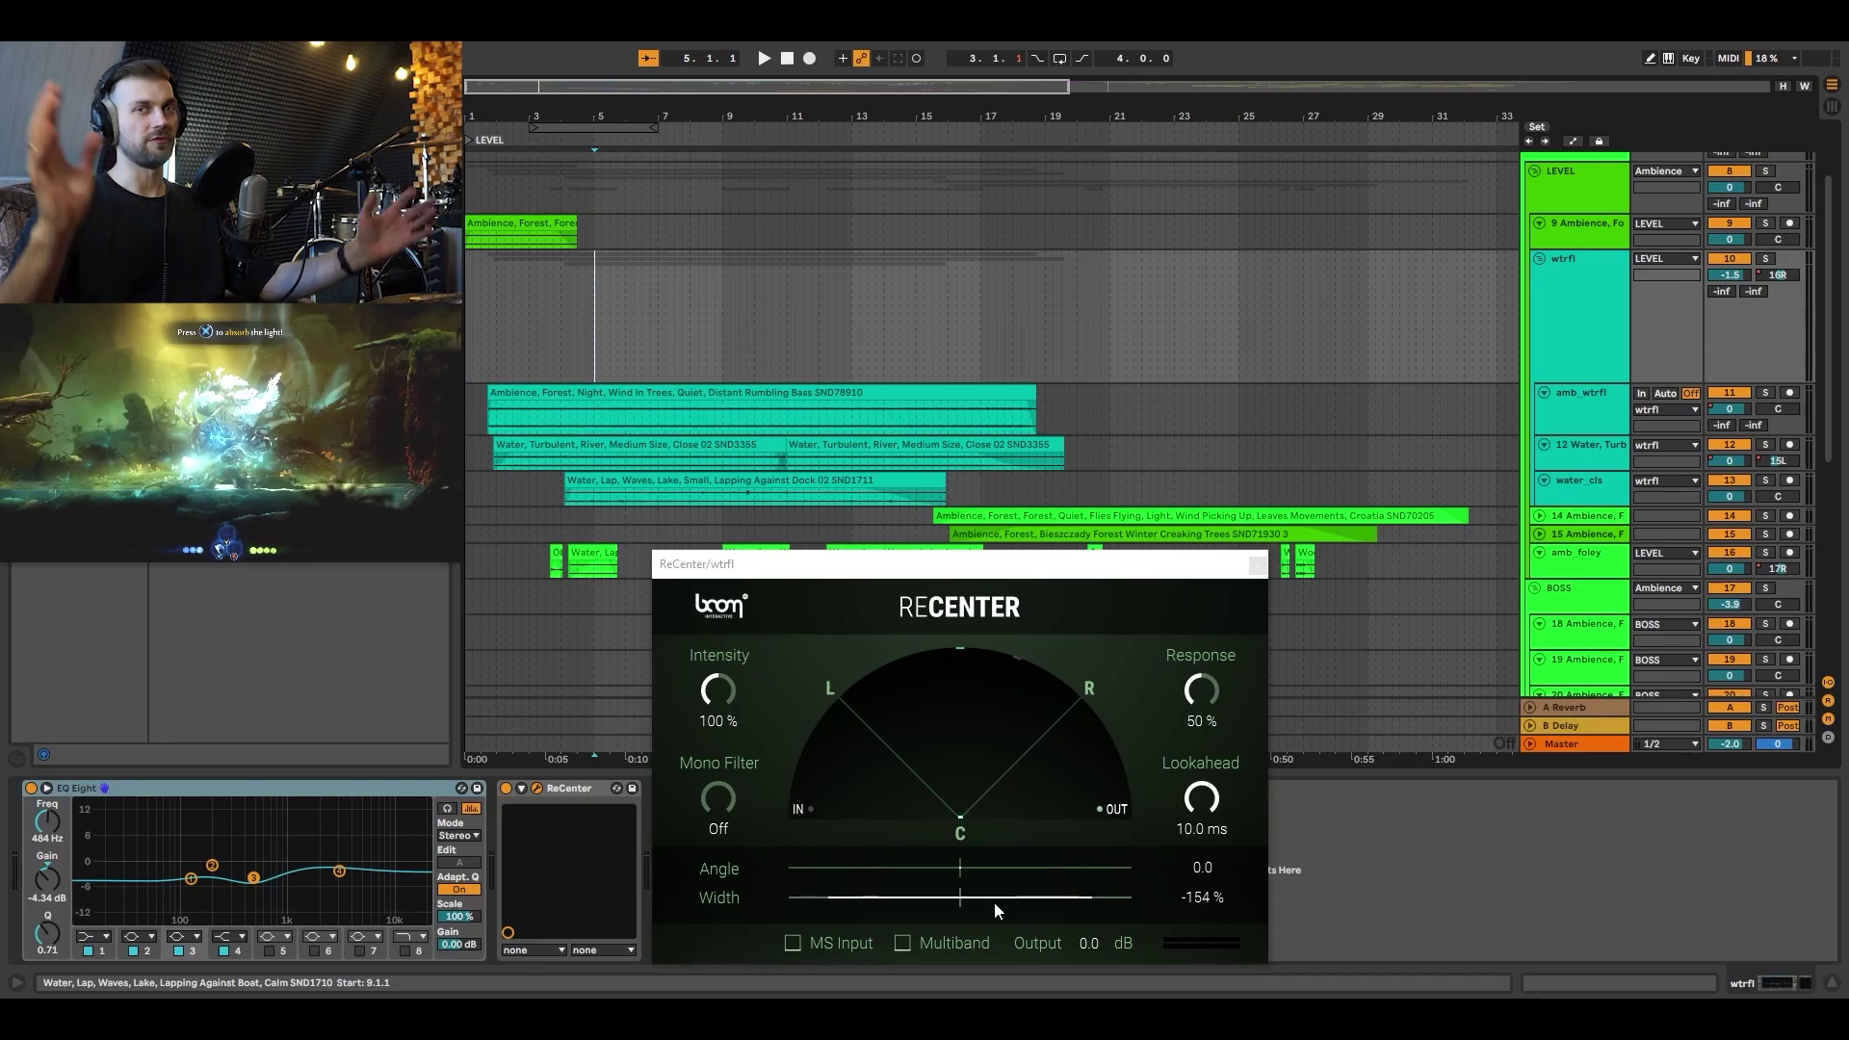
Solo the wtrfl group, listen to it from position 1.3.1, close the ReCenter window and stop playback.
{"action": "left_click", "coordinate": [482, 329]}
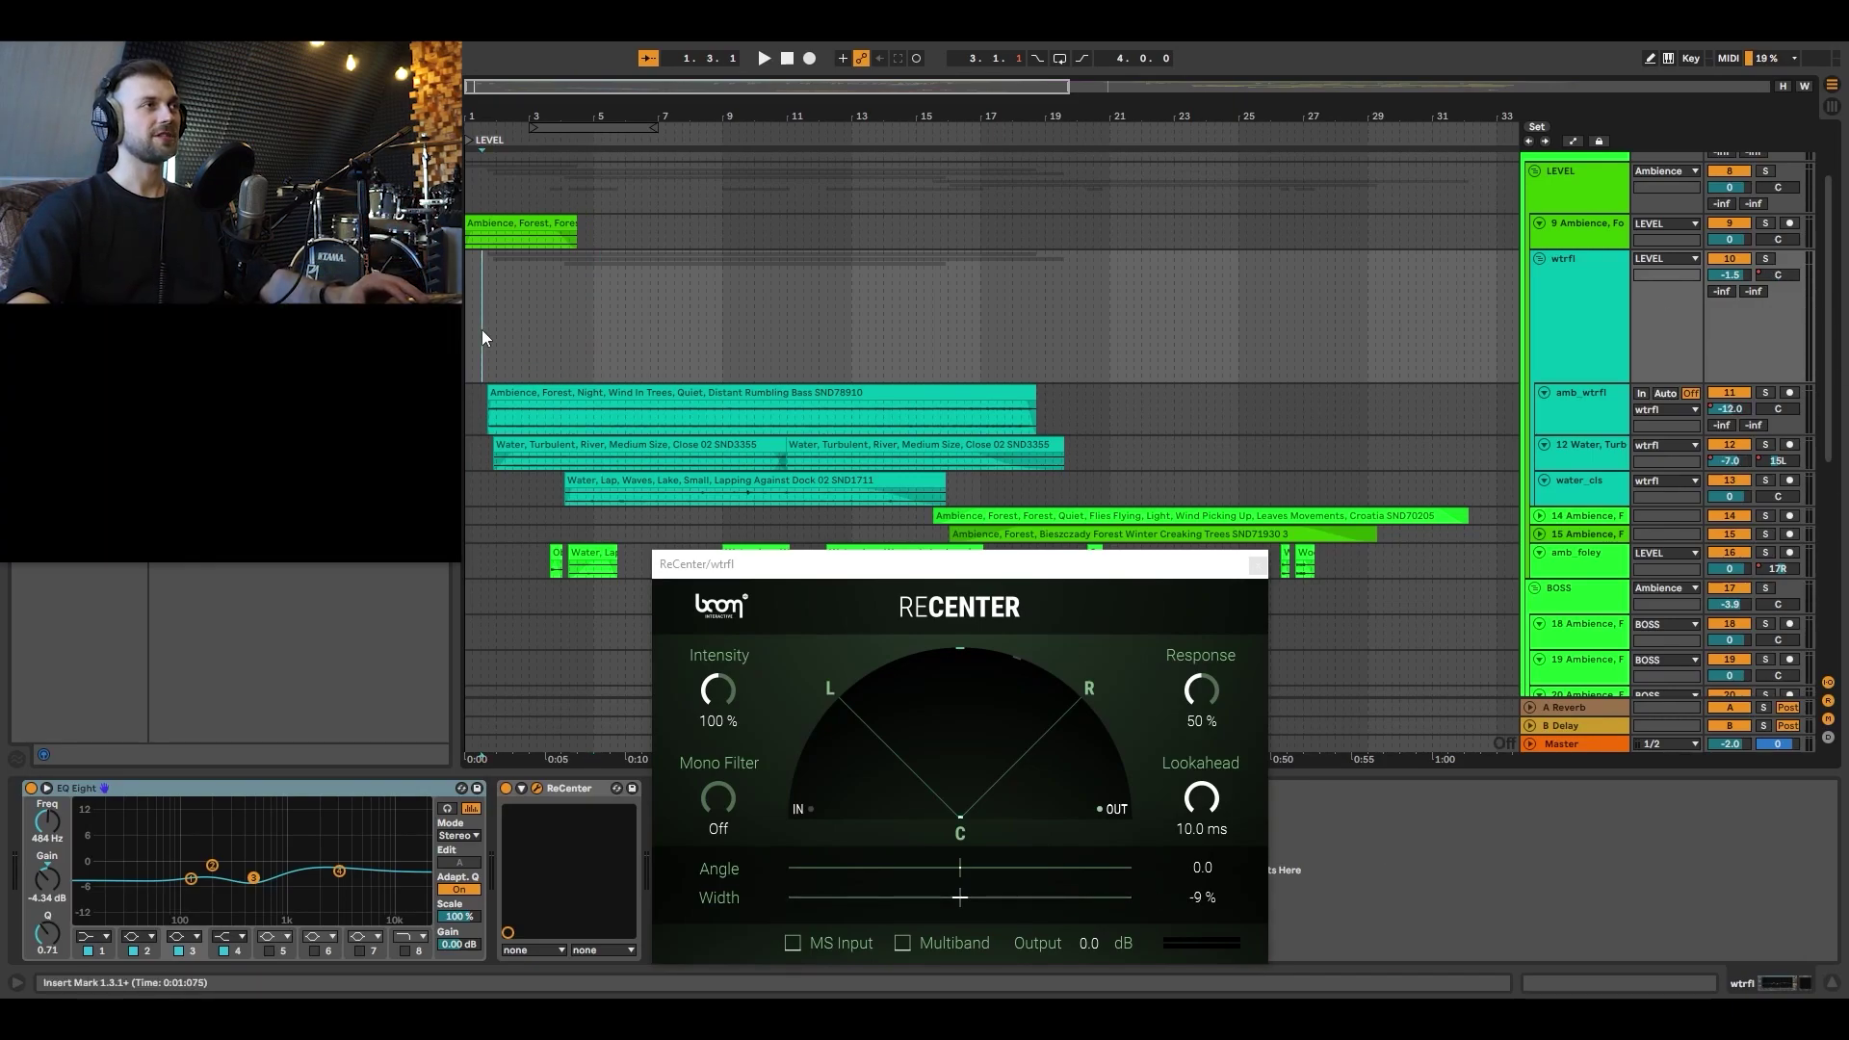
{"action": "left_click", "coordinate": [1765, 260]}
{"action": "key", "text": "space"}
{"action": "left_click", "coordinate": [1257, 564]}
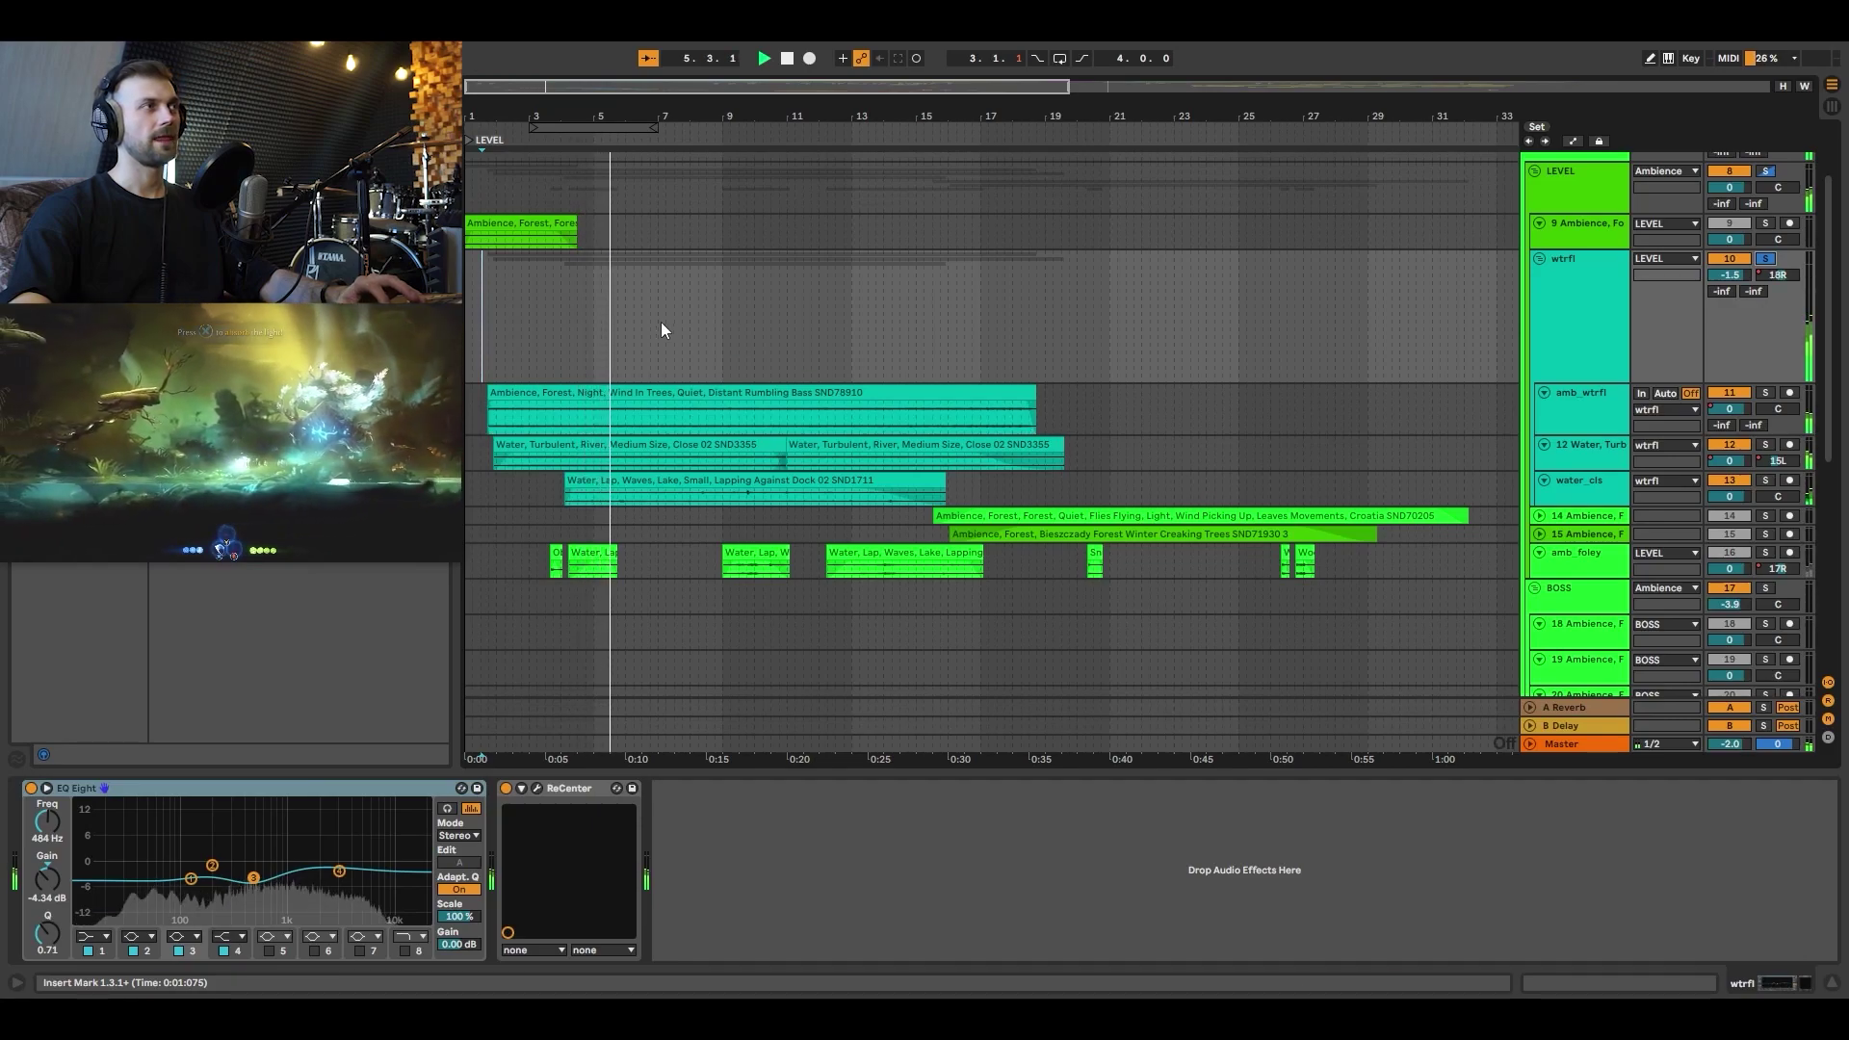
{"action": "key", "text": "space"}
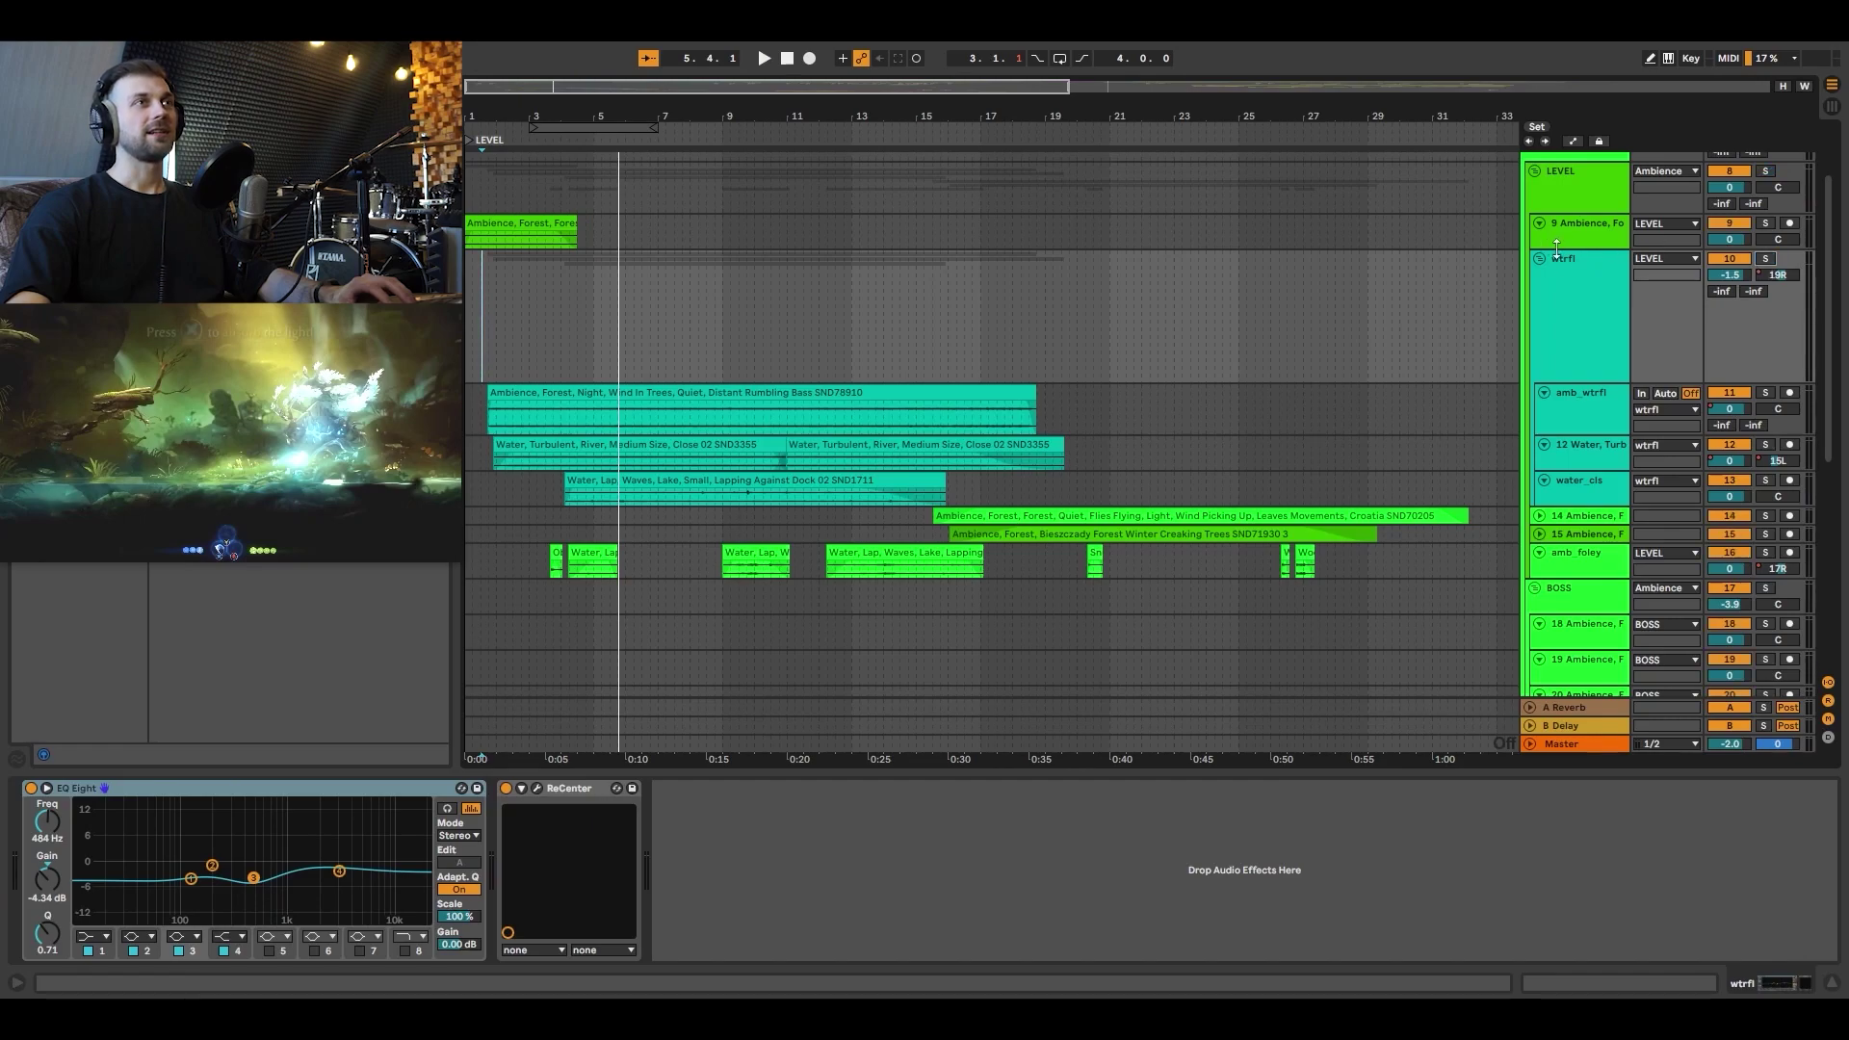
Collapse the LEVEL subgroup and the Ambience group.
{"action": "left_click", "coordinate": [1535, 171]}
{"action": "scroll", "coordinate": [1383, 338], "scroll_direction": "up", "scroll_amount": 2}
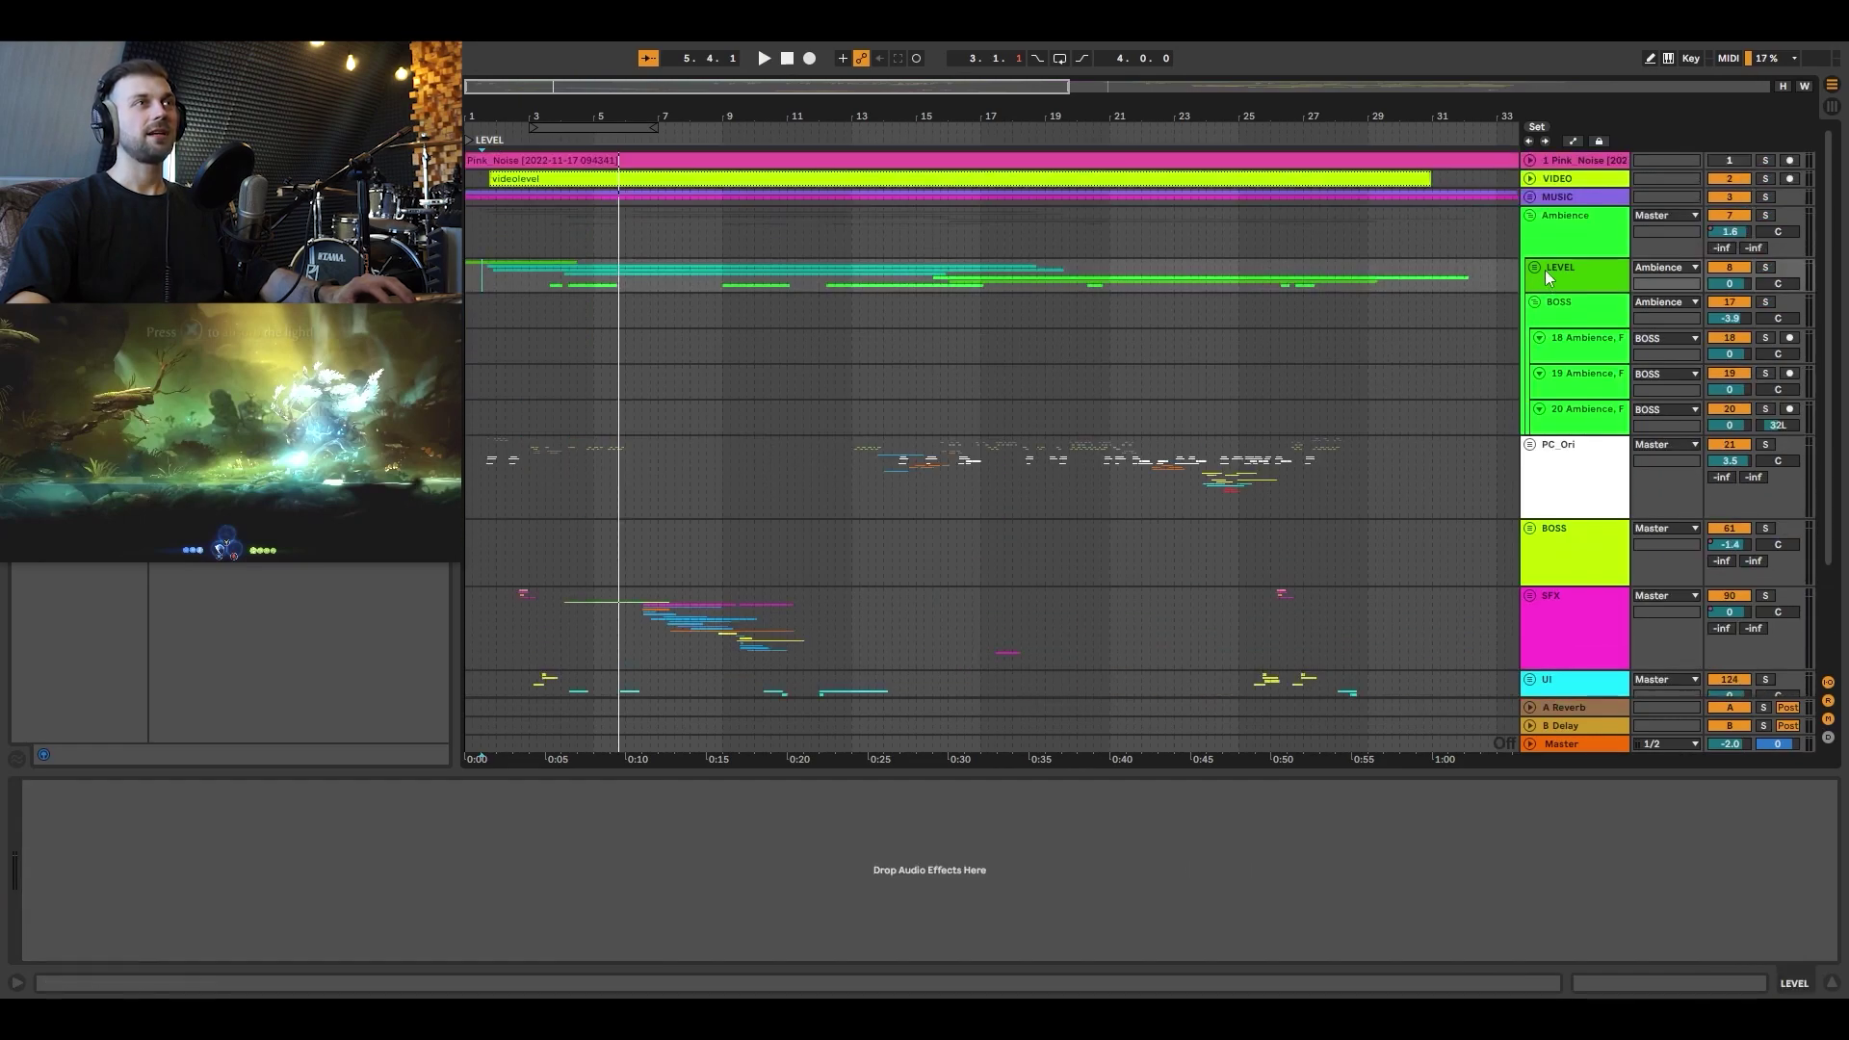
{"action": "left_click", "coordinate": [1531, 217]}
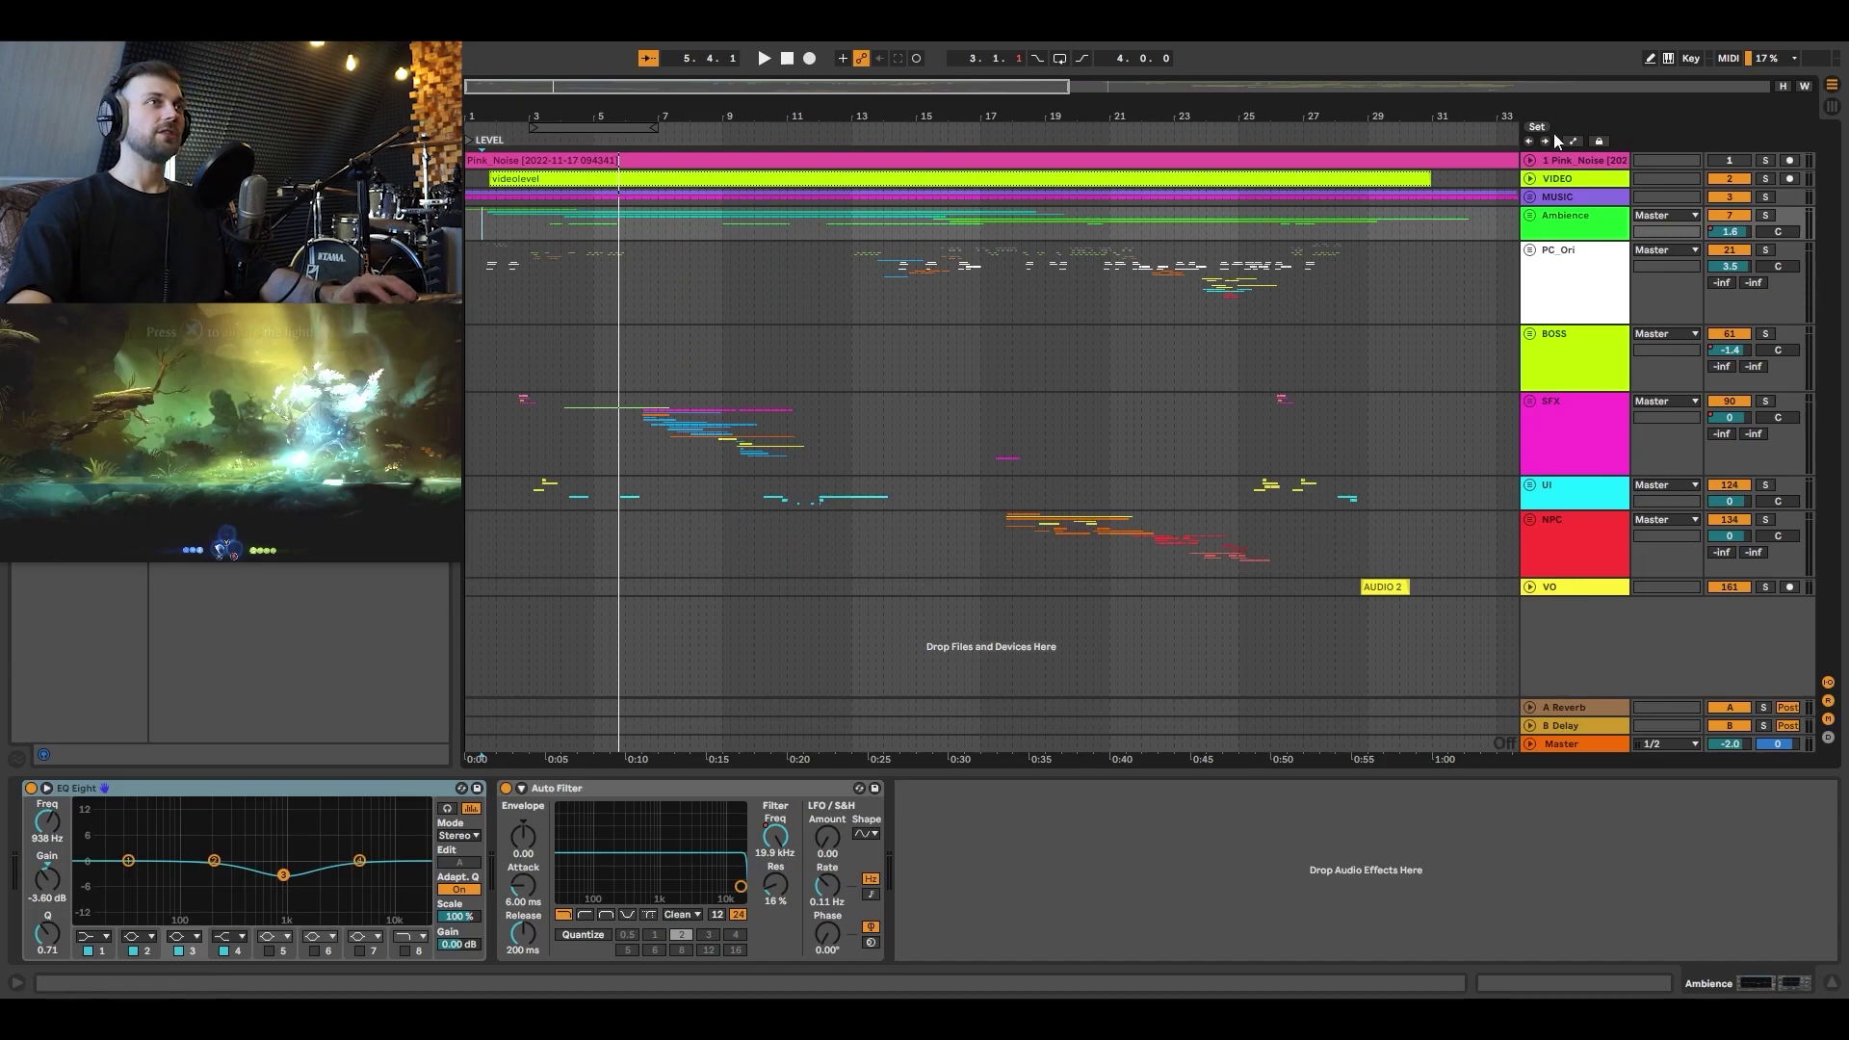
Expand the MUSIC group and enlarge both Serum_x64 tracks to show their MIDI clips and devices.
{"action": "left_click", "coordinate": [1530, 197]}
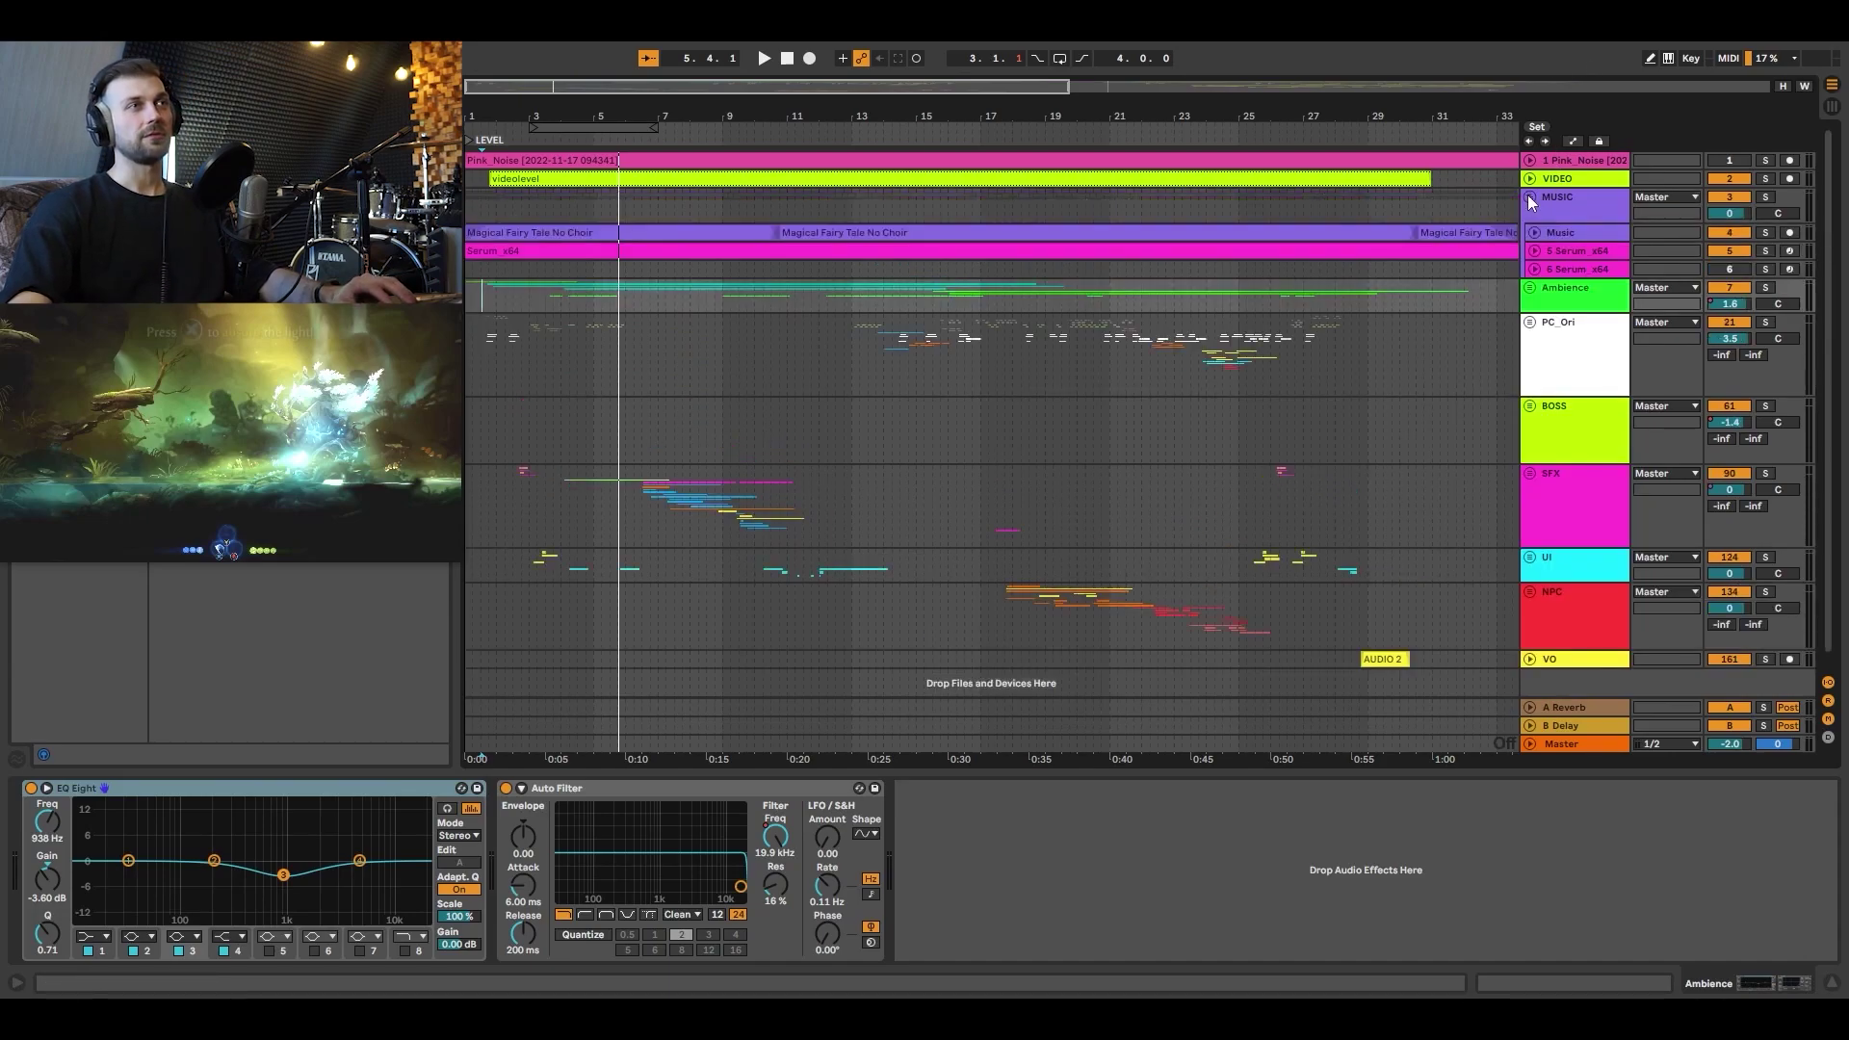
{"action": "left_click_drag", "start_coordinate": [1567, 258], "coordinate": [1573, 342]}
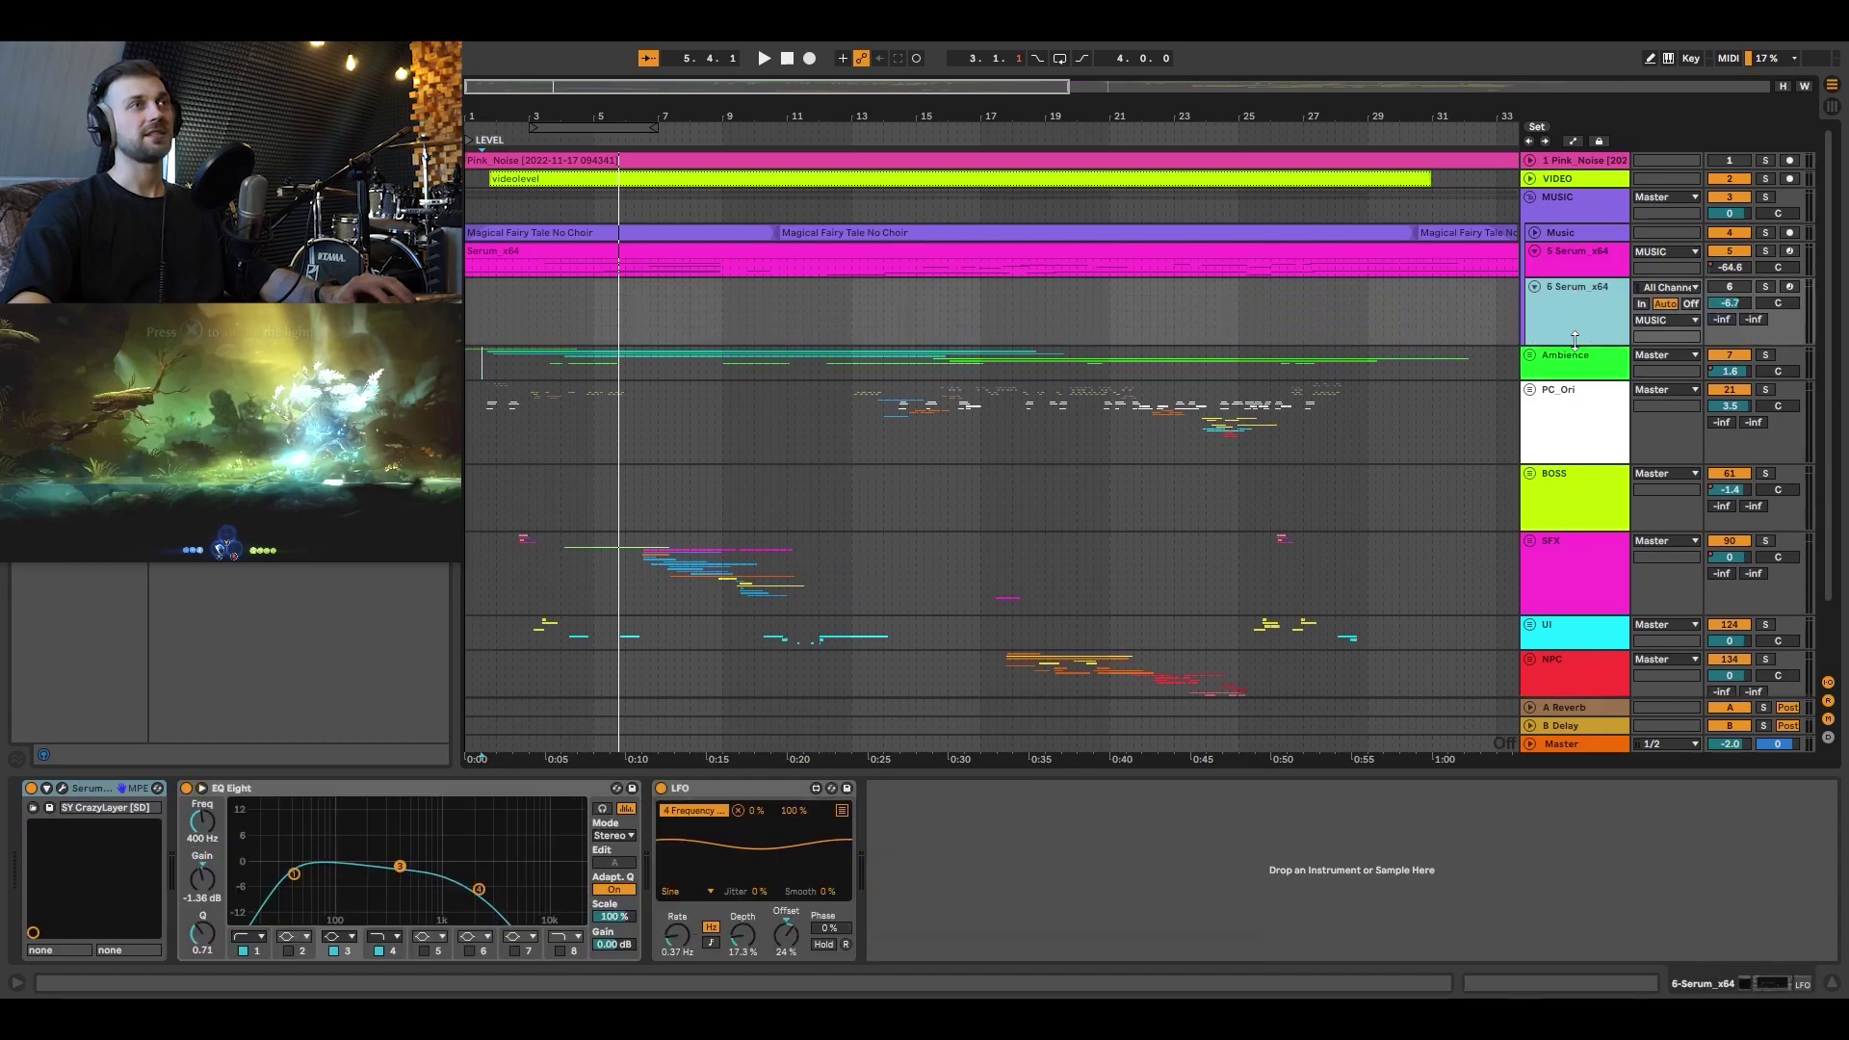
{"action": "left_click", "coordinate": [1568, 278]}
{"action": "left_click_drag", "start_coordinate": [1569, 278], "coordinate": [1571, 323]}
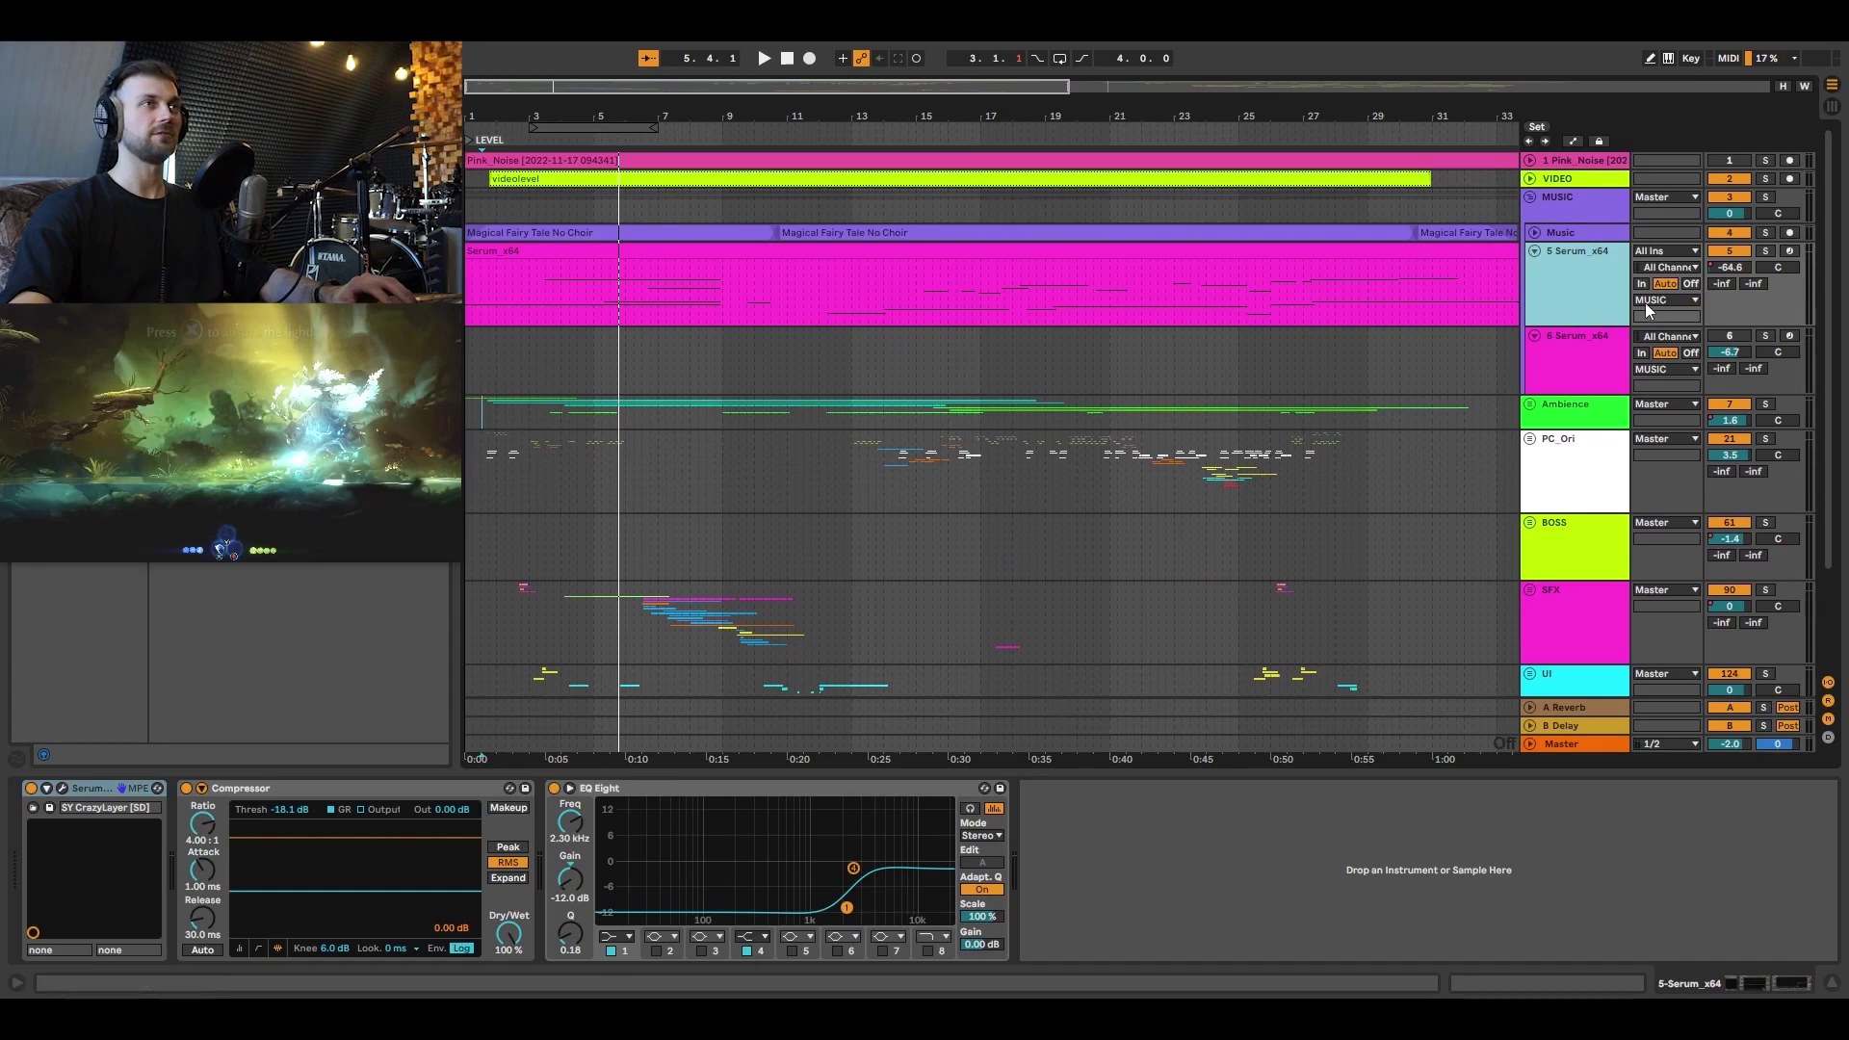
Solo the 5 Serum_x64 track, listen to it from bar 11 with automation lanes shown, and stop playback.
{"action": "left_click", "coordinate": [1766, 251]}
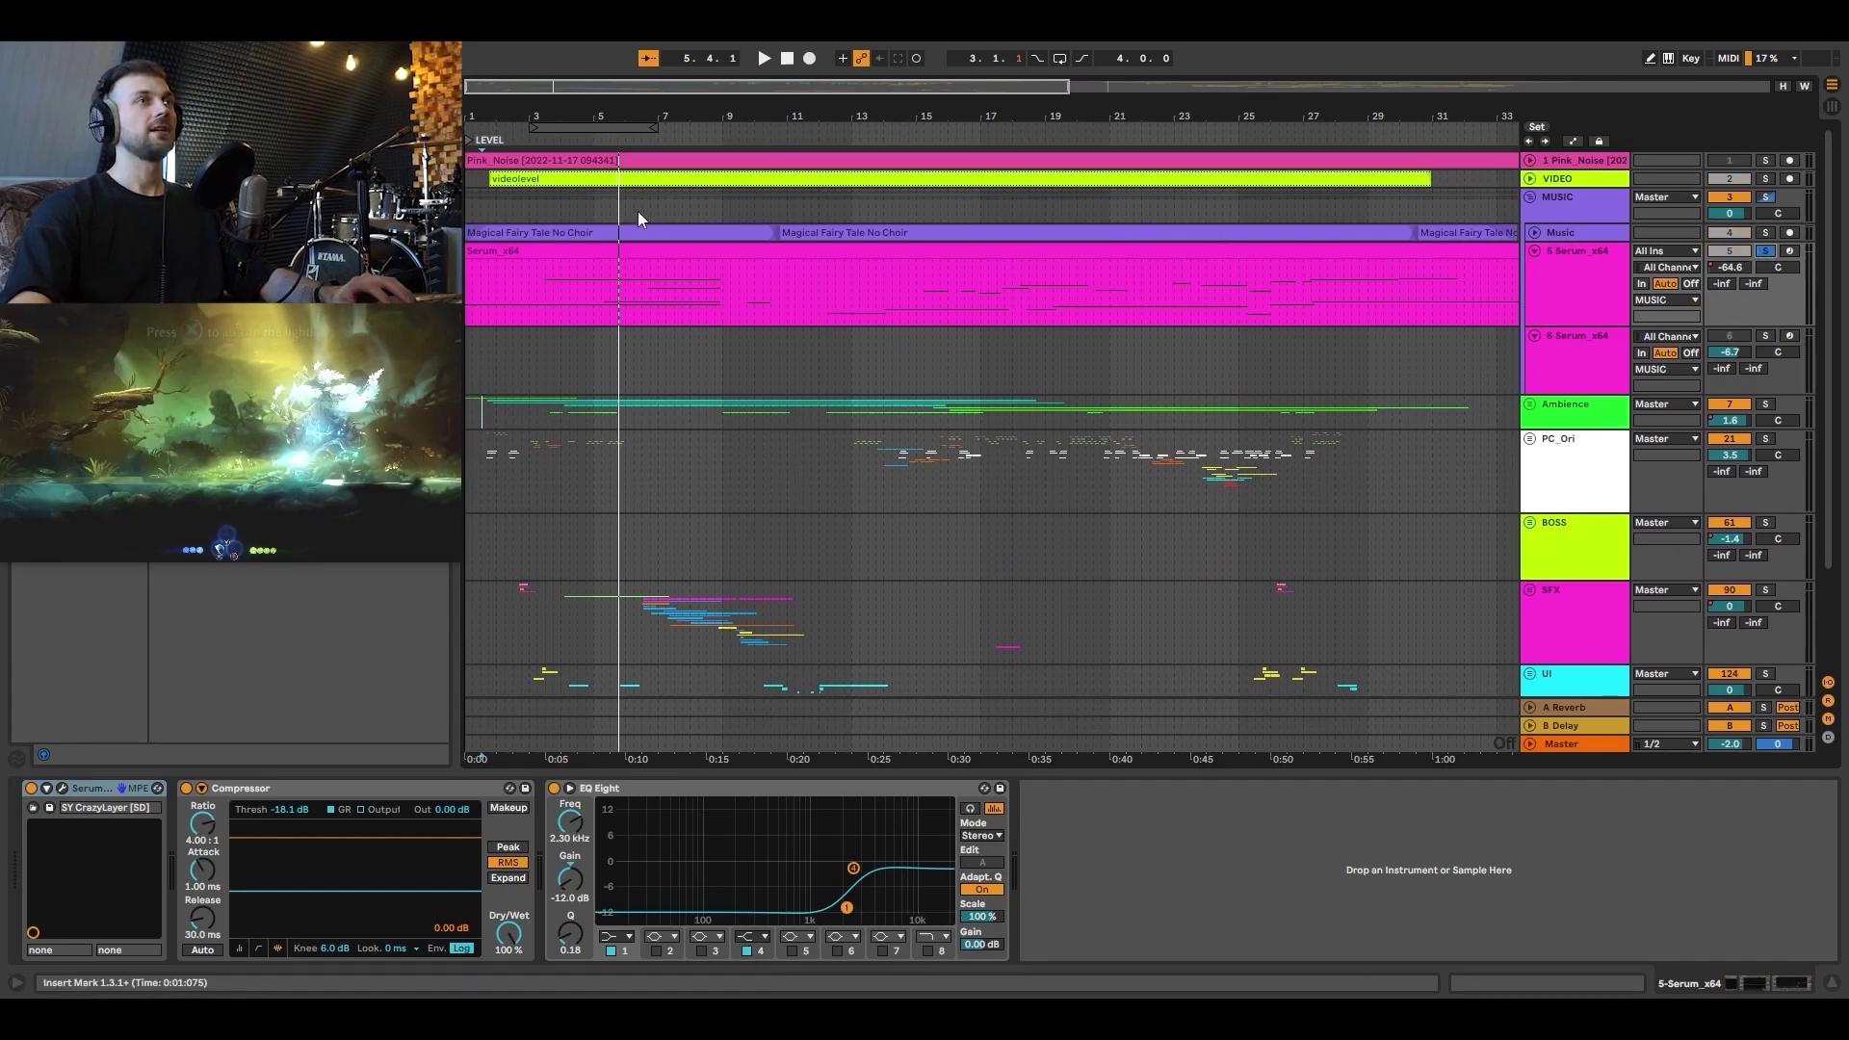
{"action": "left_click", "coordinate": [574, 301]}
{"action": "key", "text": "space"}
{"action": "left_click", "coordinate": [774, 290]}
{"action": "key", "text": "a"}
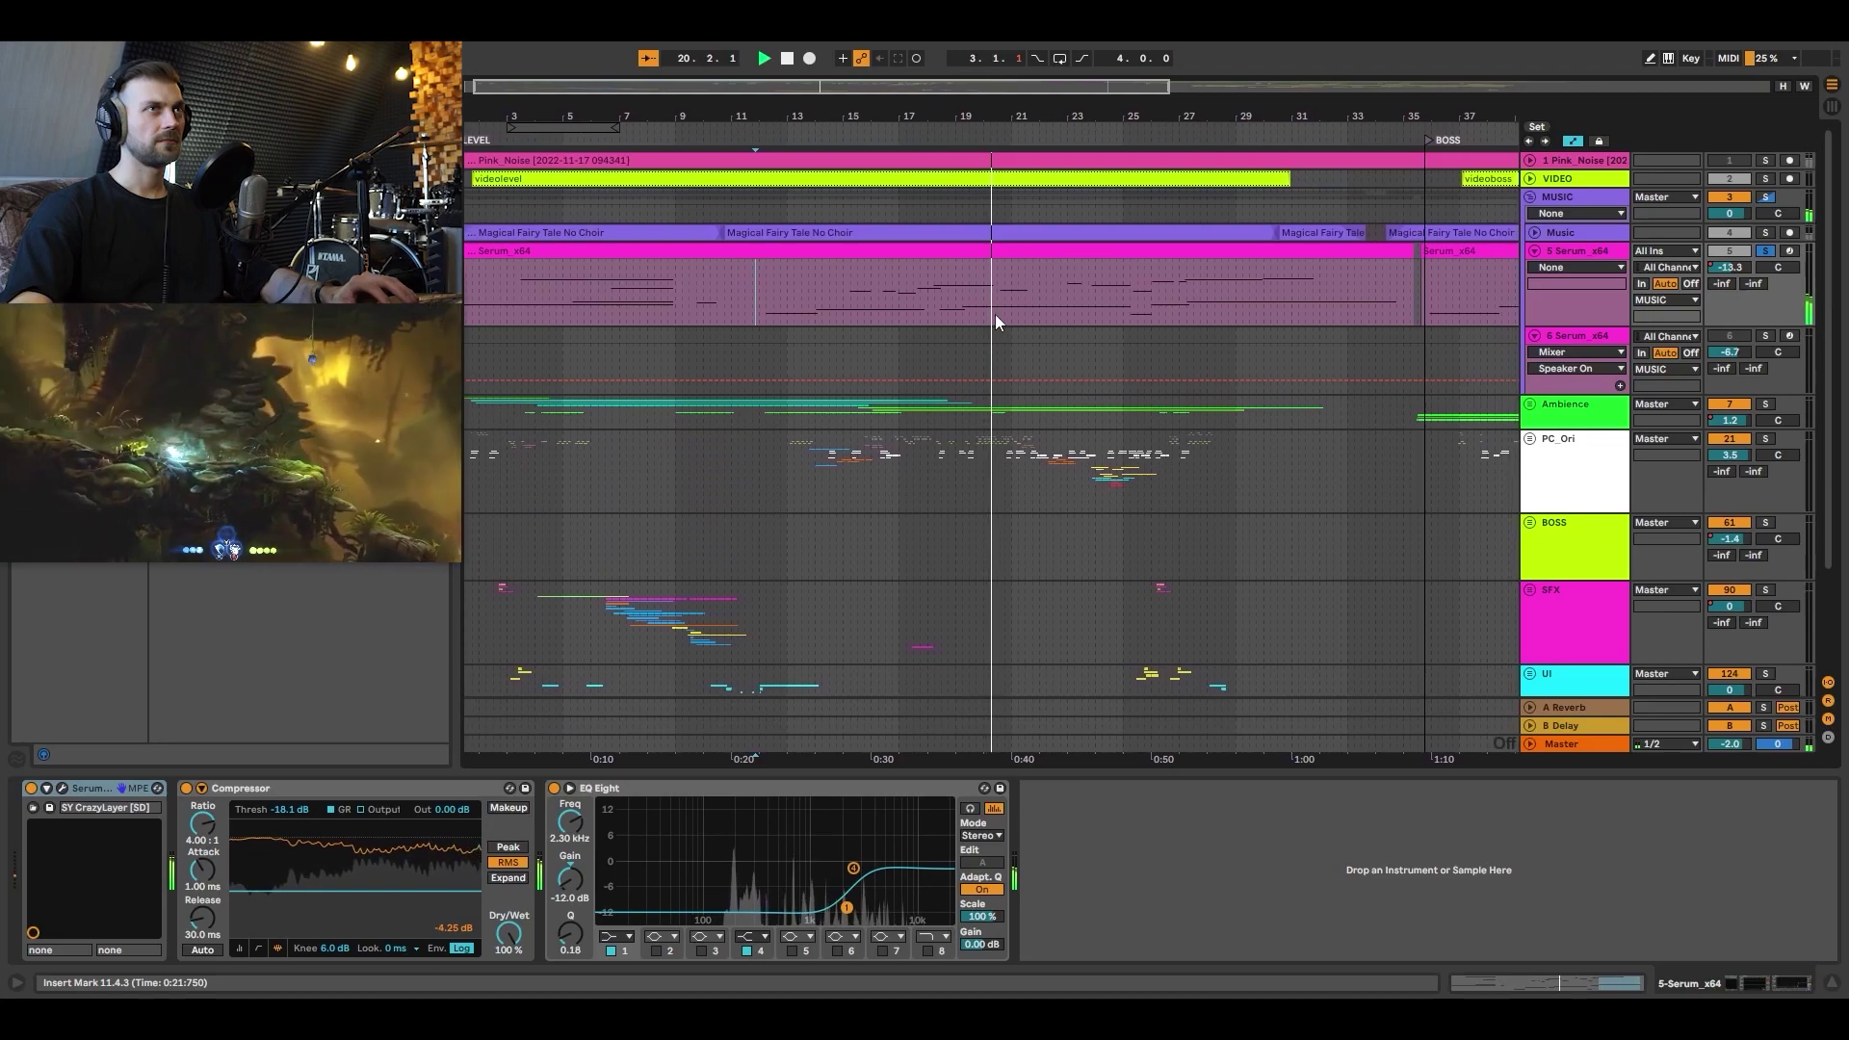
{"action": "key", "text": "space"}
Play the arrangement from a point further inside the 5 Serum_x64 track.
{"action": "key", "text": "minus"}
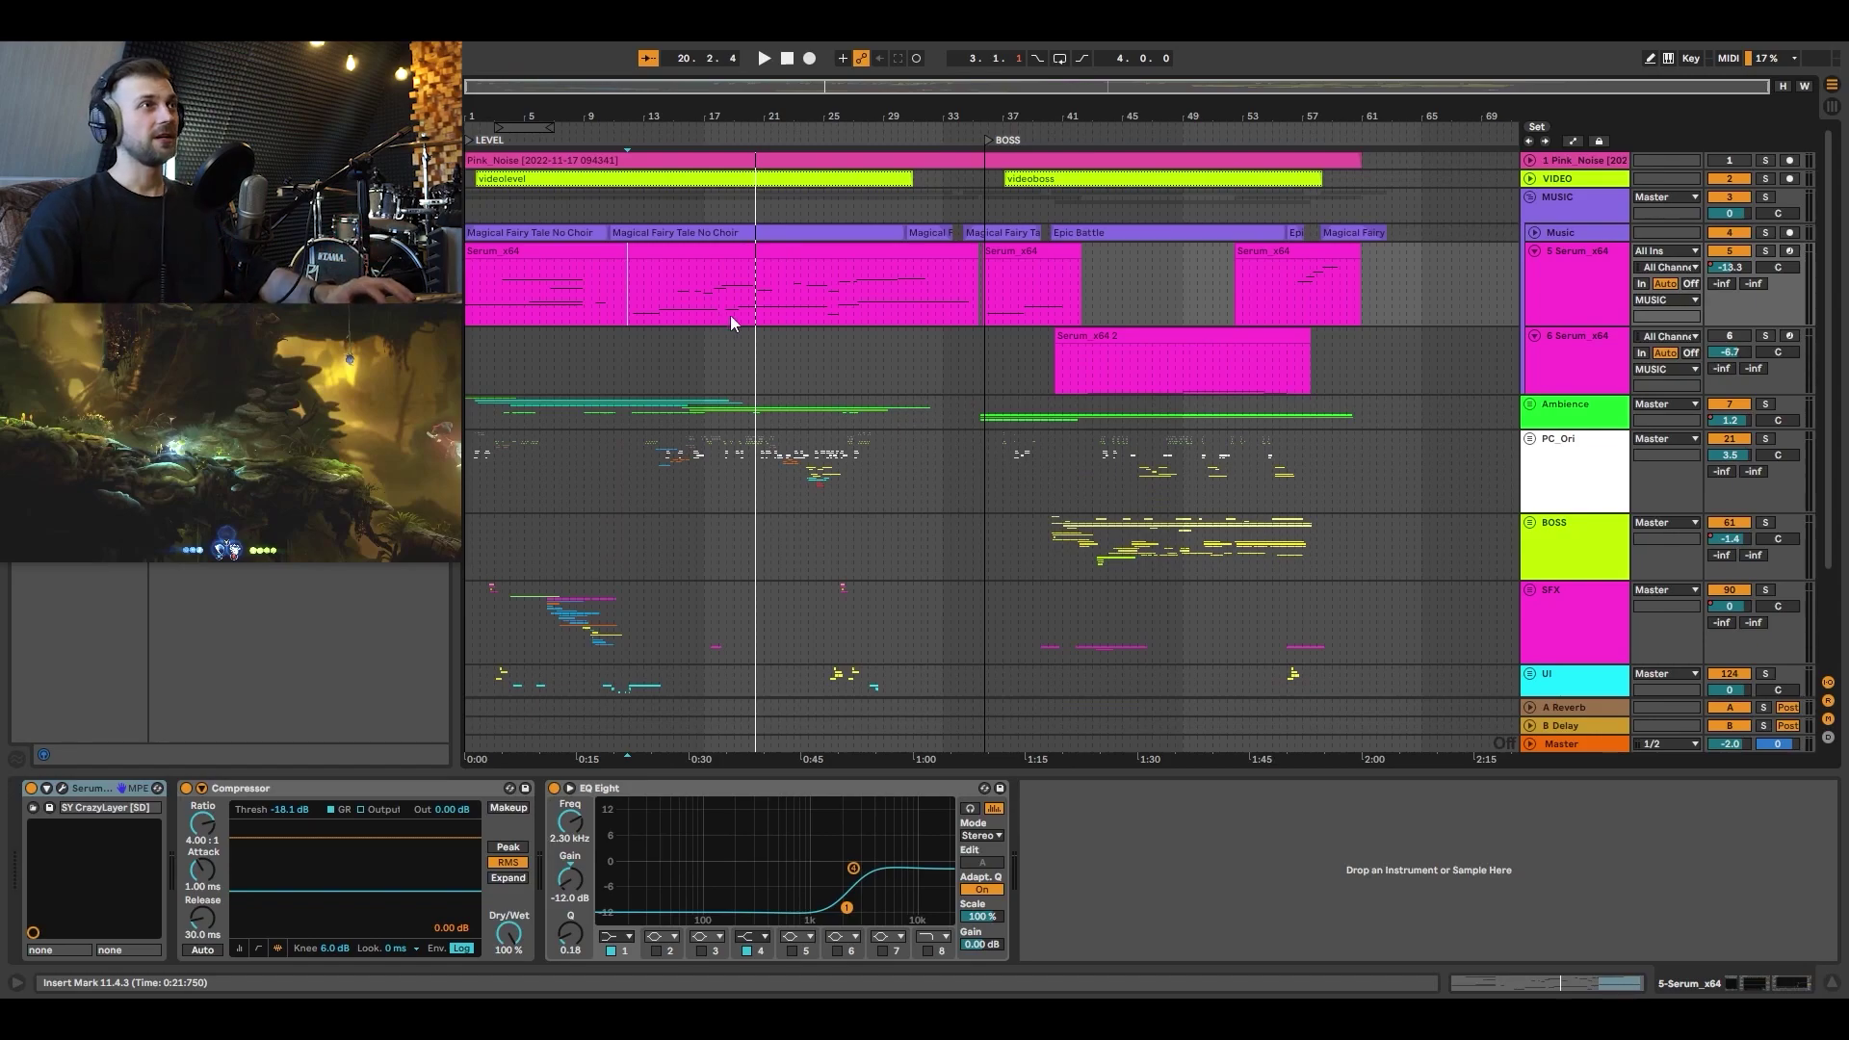
{"action": "left_click_drag", "start_coordinate": [1149, 115], "coordinate": [818, 318]}
{"action": "left_click", "coordinate": [824, 305]}
{"action": "key", "text": "space"}
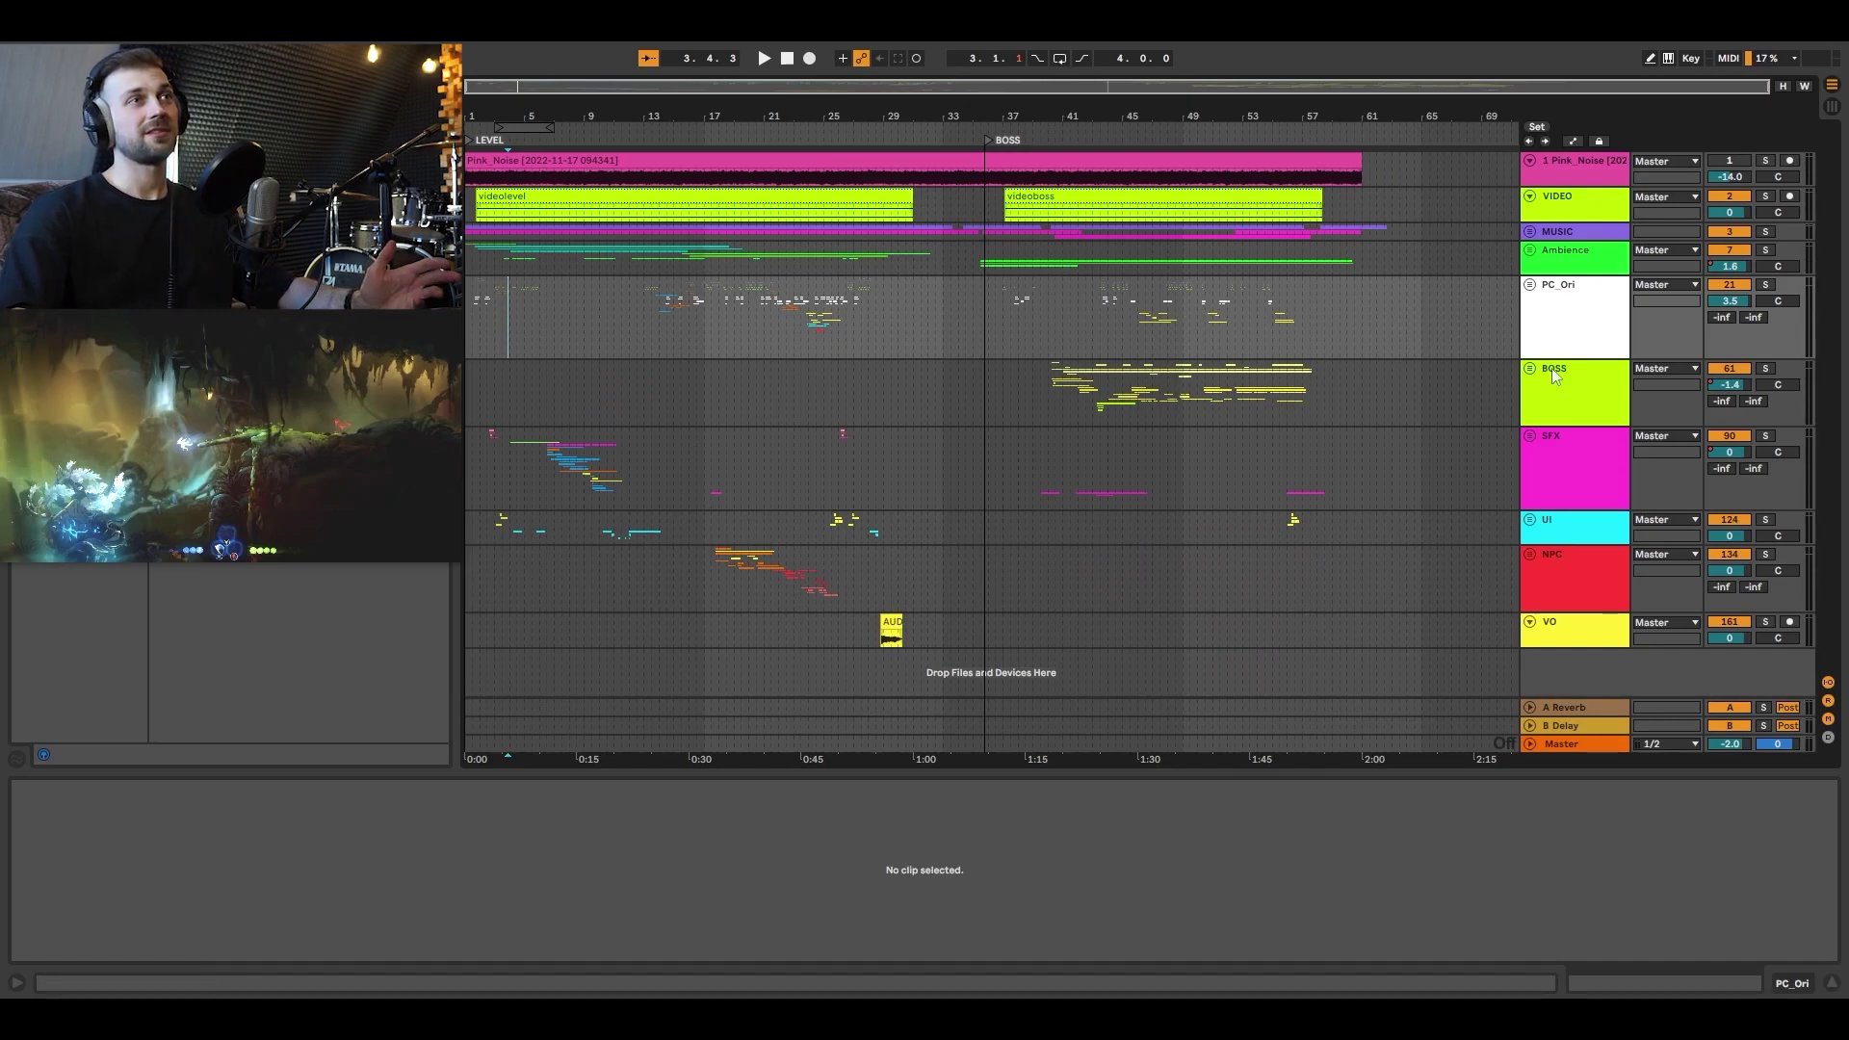
Expand the PC_Ori group to view its jump tracks and play the 41 Audio track soloed from bar 18.
{"action": "left_click", "coordinate": [1530, 286]}
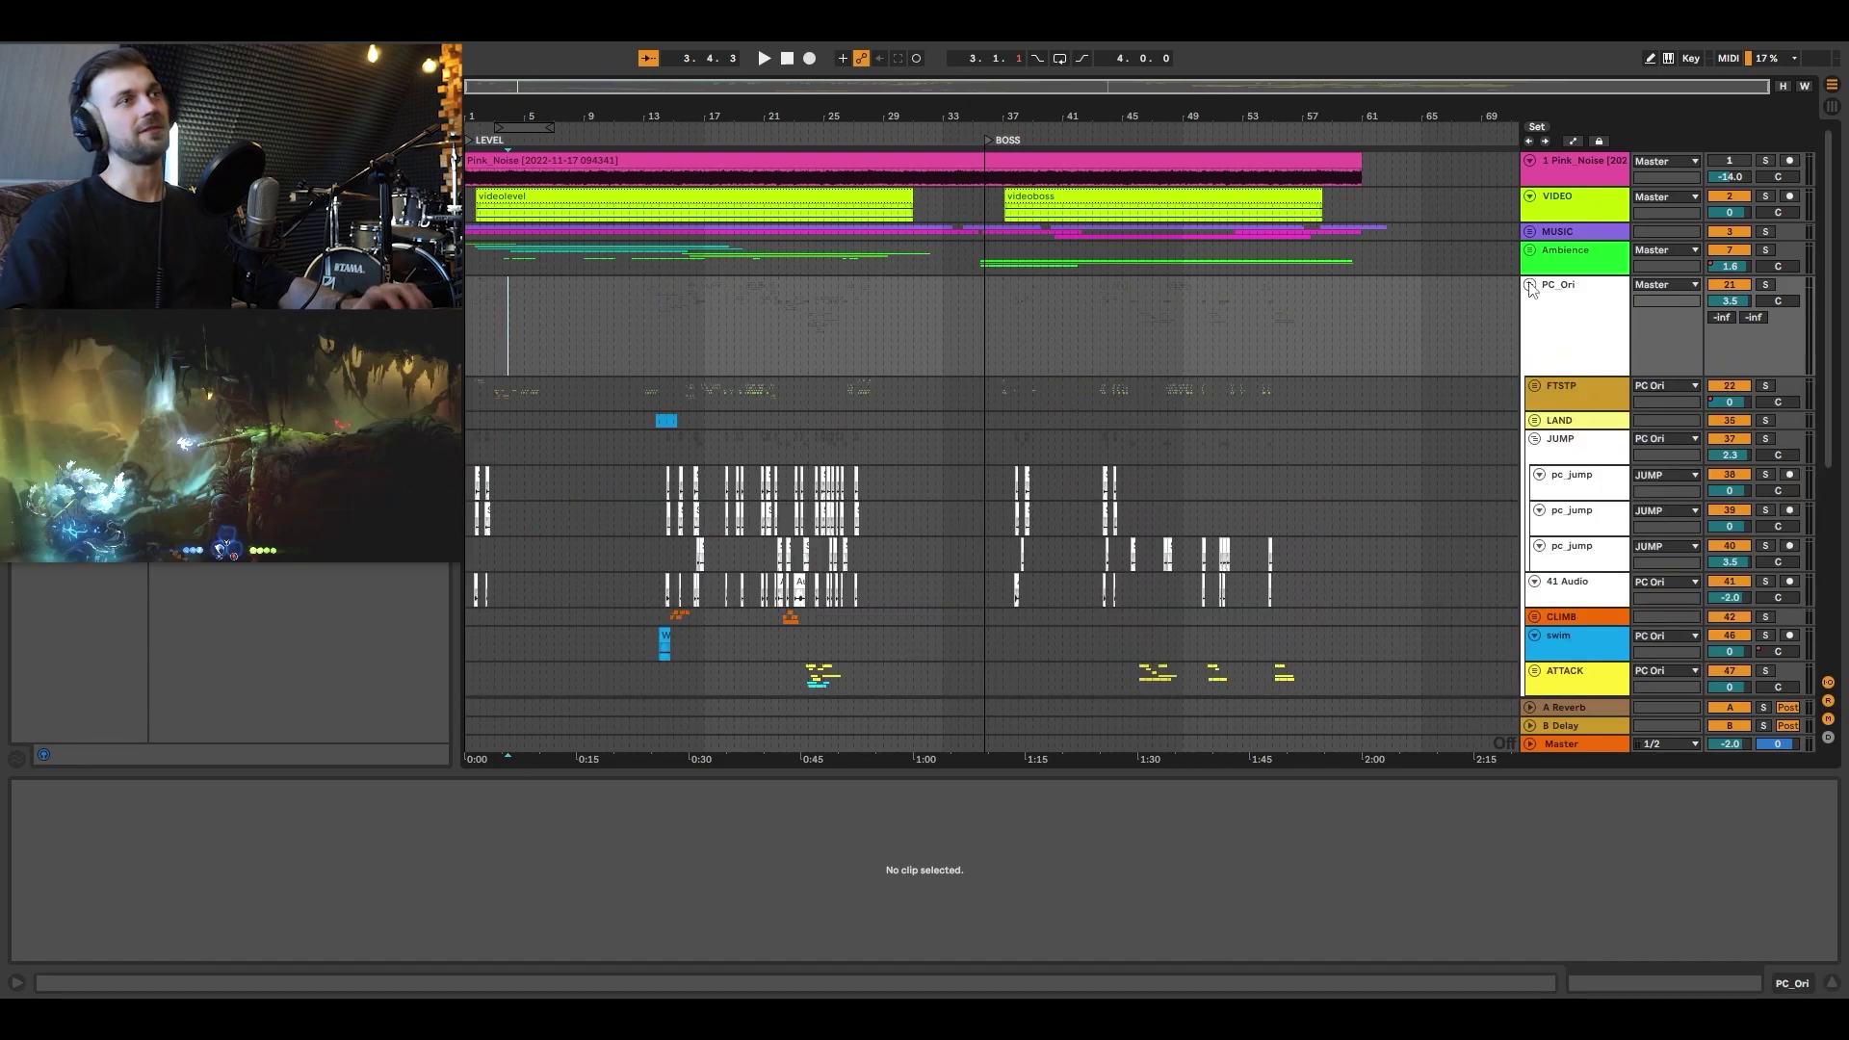
{"action": "scroll", "coordinate": [1589, 385], "scroll_direction": "down", "scroll_amount": 2}
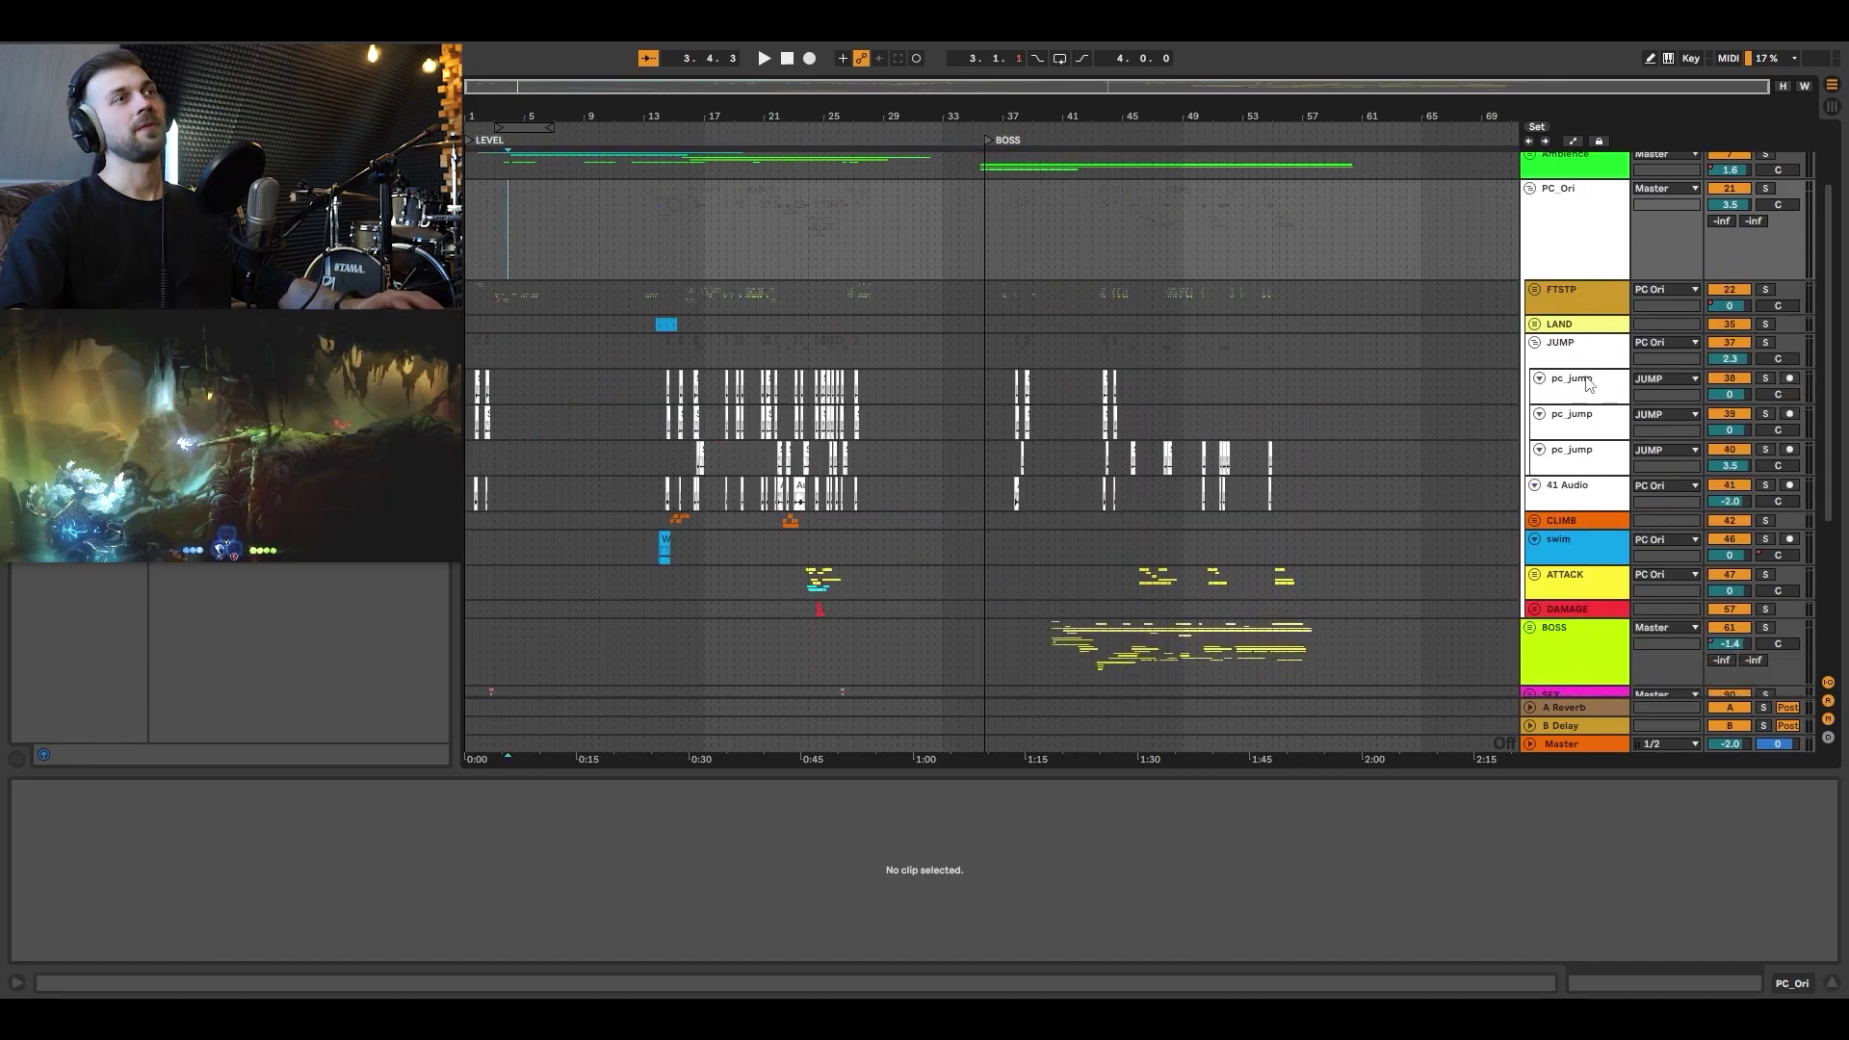
{"action": "left_click", "coordinate": [1589, 471]}
{"action": "left_click_drag", "start_coordinate": [780, 111], "coordinate": [905, 241]}
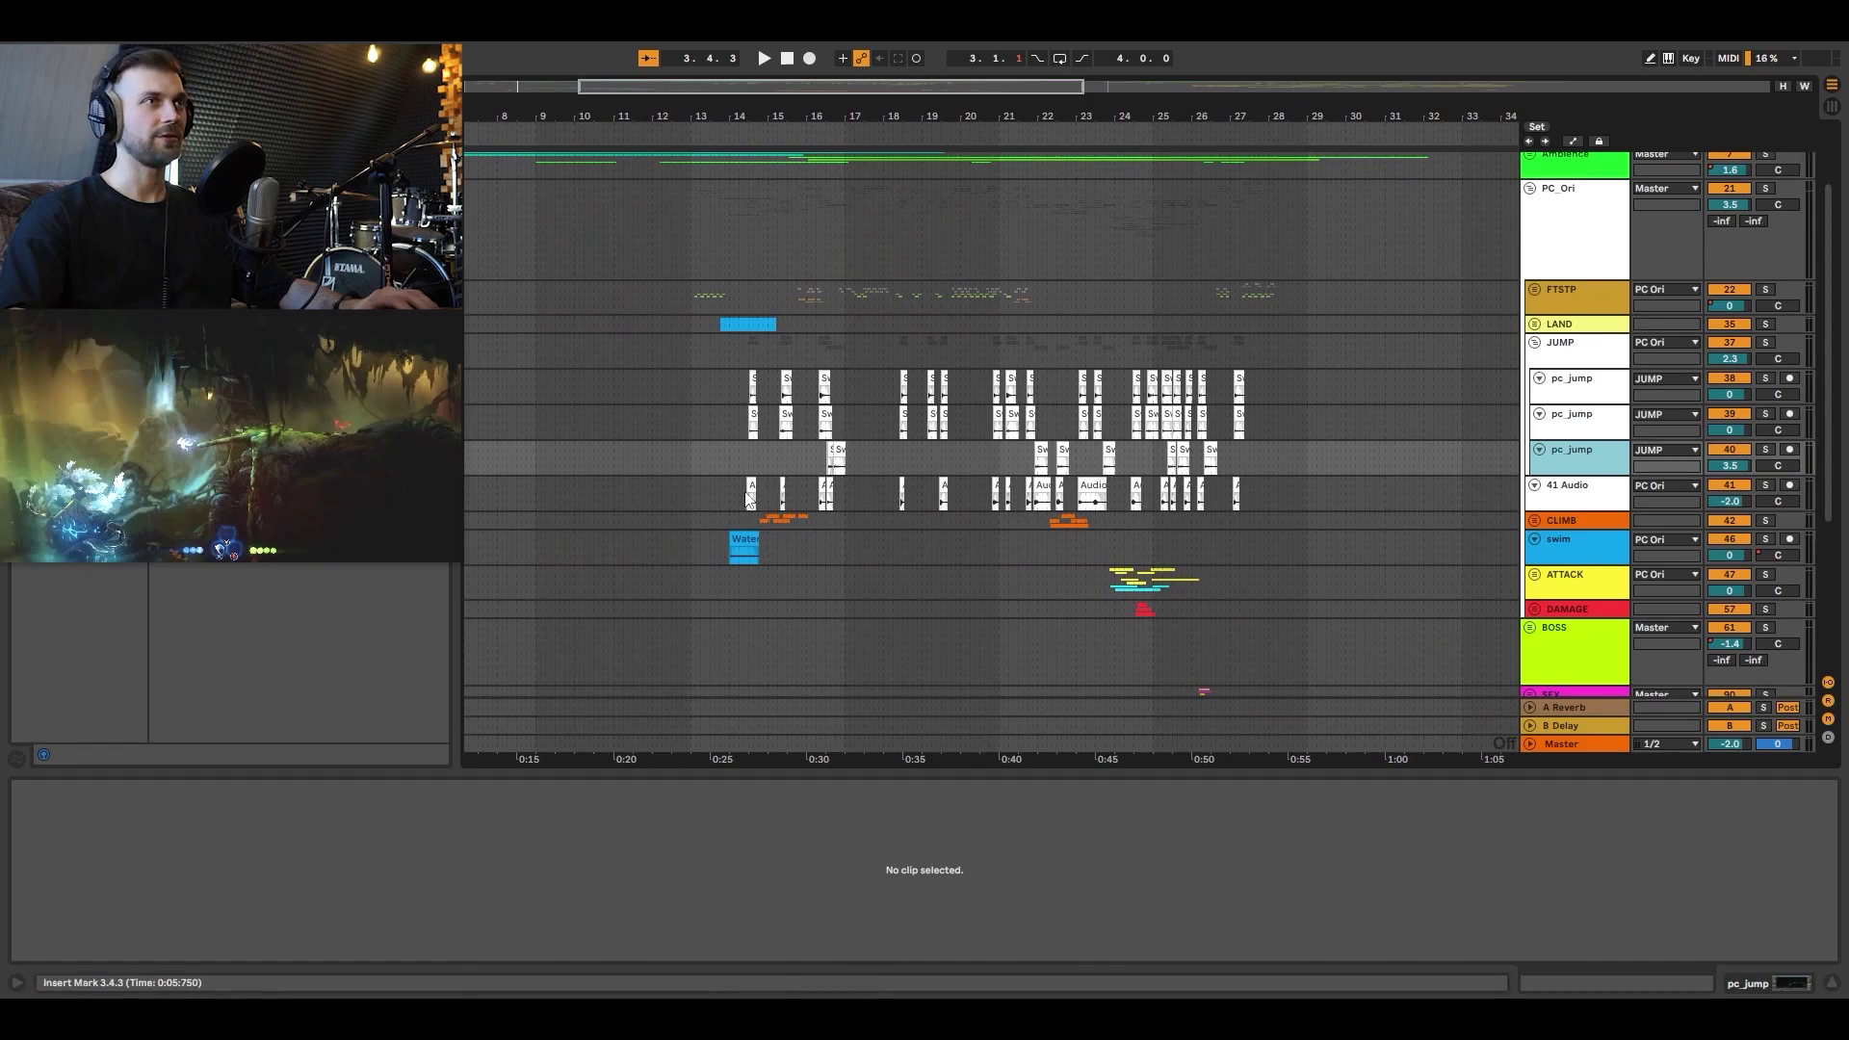
{"action": "left_click", "coordinate": [1765, 487]}
{"action": "key", "text": "space"}
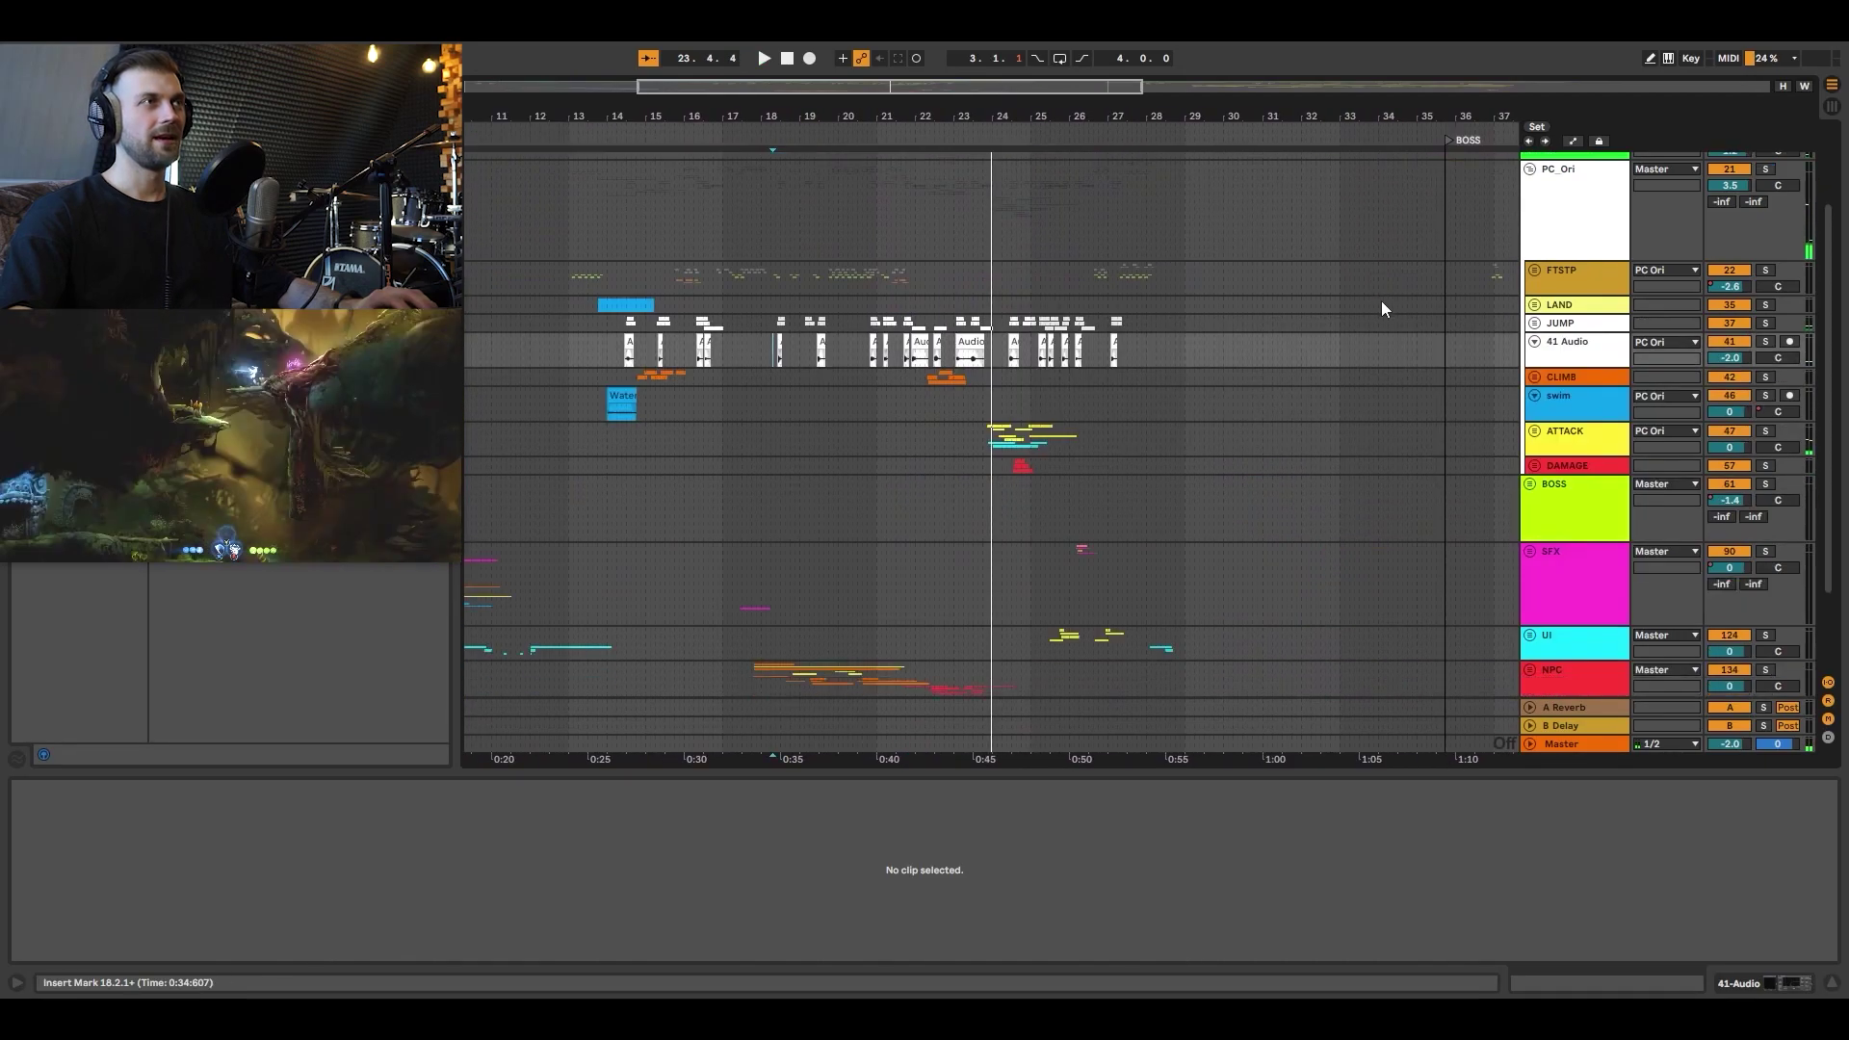
Expand the NPC group to show its NPC_01, NPC_02 and NPC_03 subgroups.
{"action": "scroll", "coordinate": [1382, 302], "scroll_direction": "down", "scroll_amount": 3}
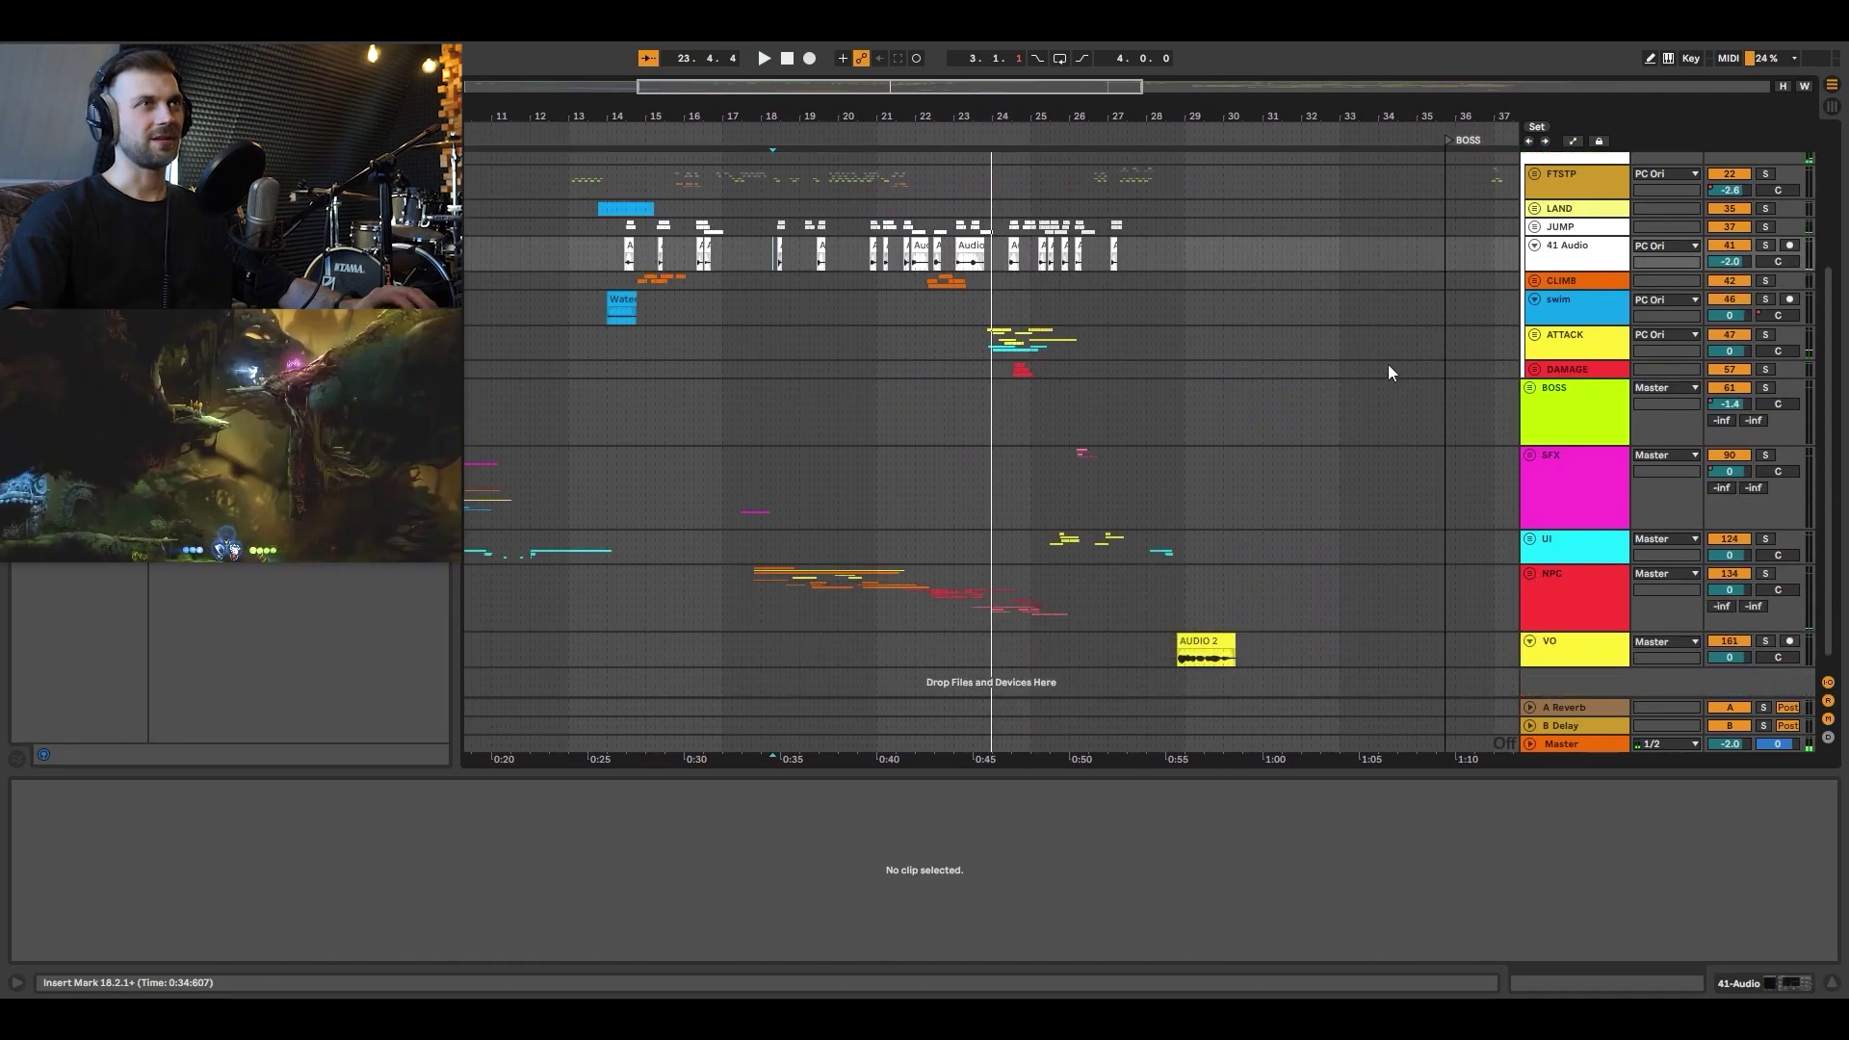
{"action": "left_click_drag", "start_coordinate": [943, 110], "coordinate": [1136, 111]}
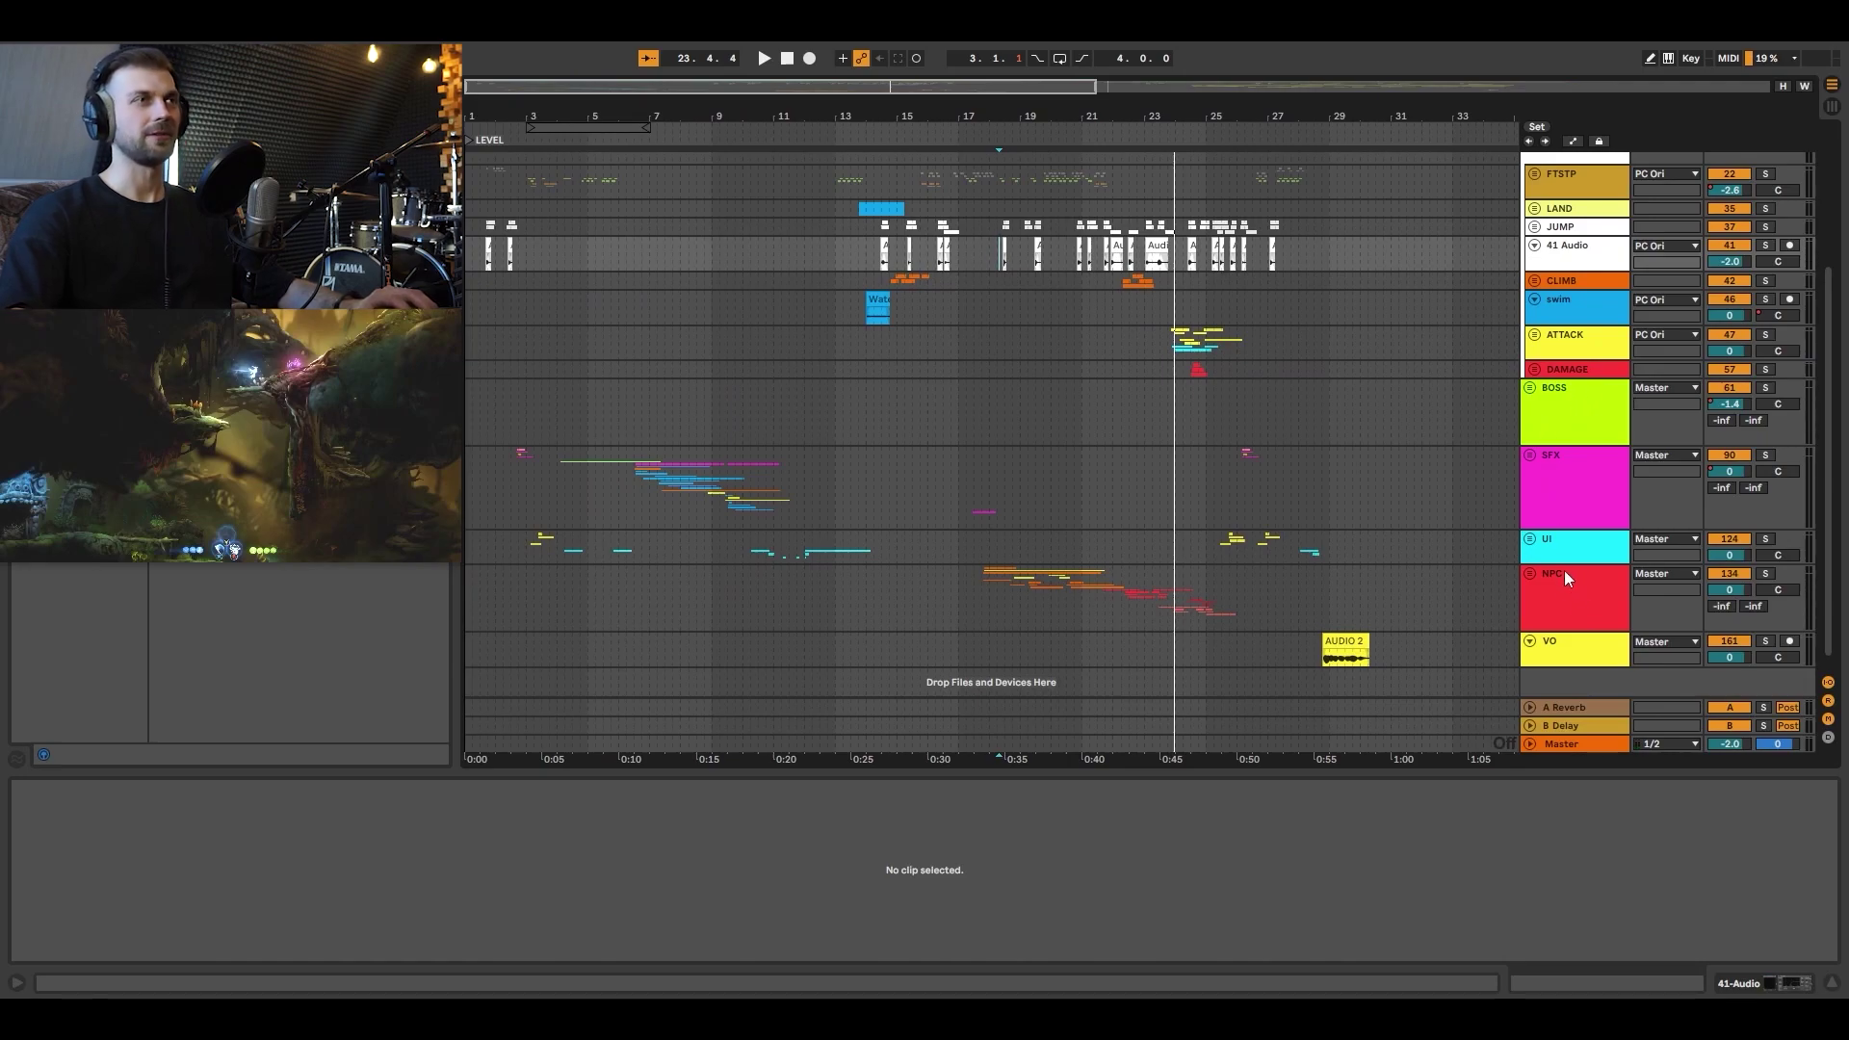
{"action": "scroll", "coordinate": [1560, 548], "scroll_direction": "down", "scroll_amount": 1}
{"action": "left_click", "coordinate": [1531, 557]}
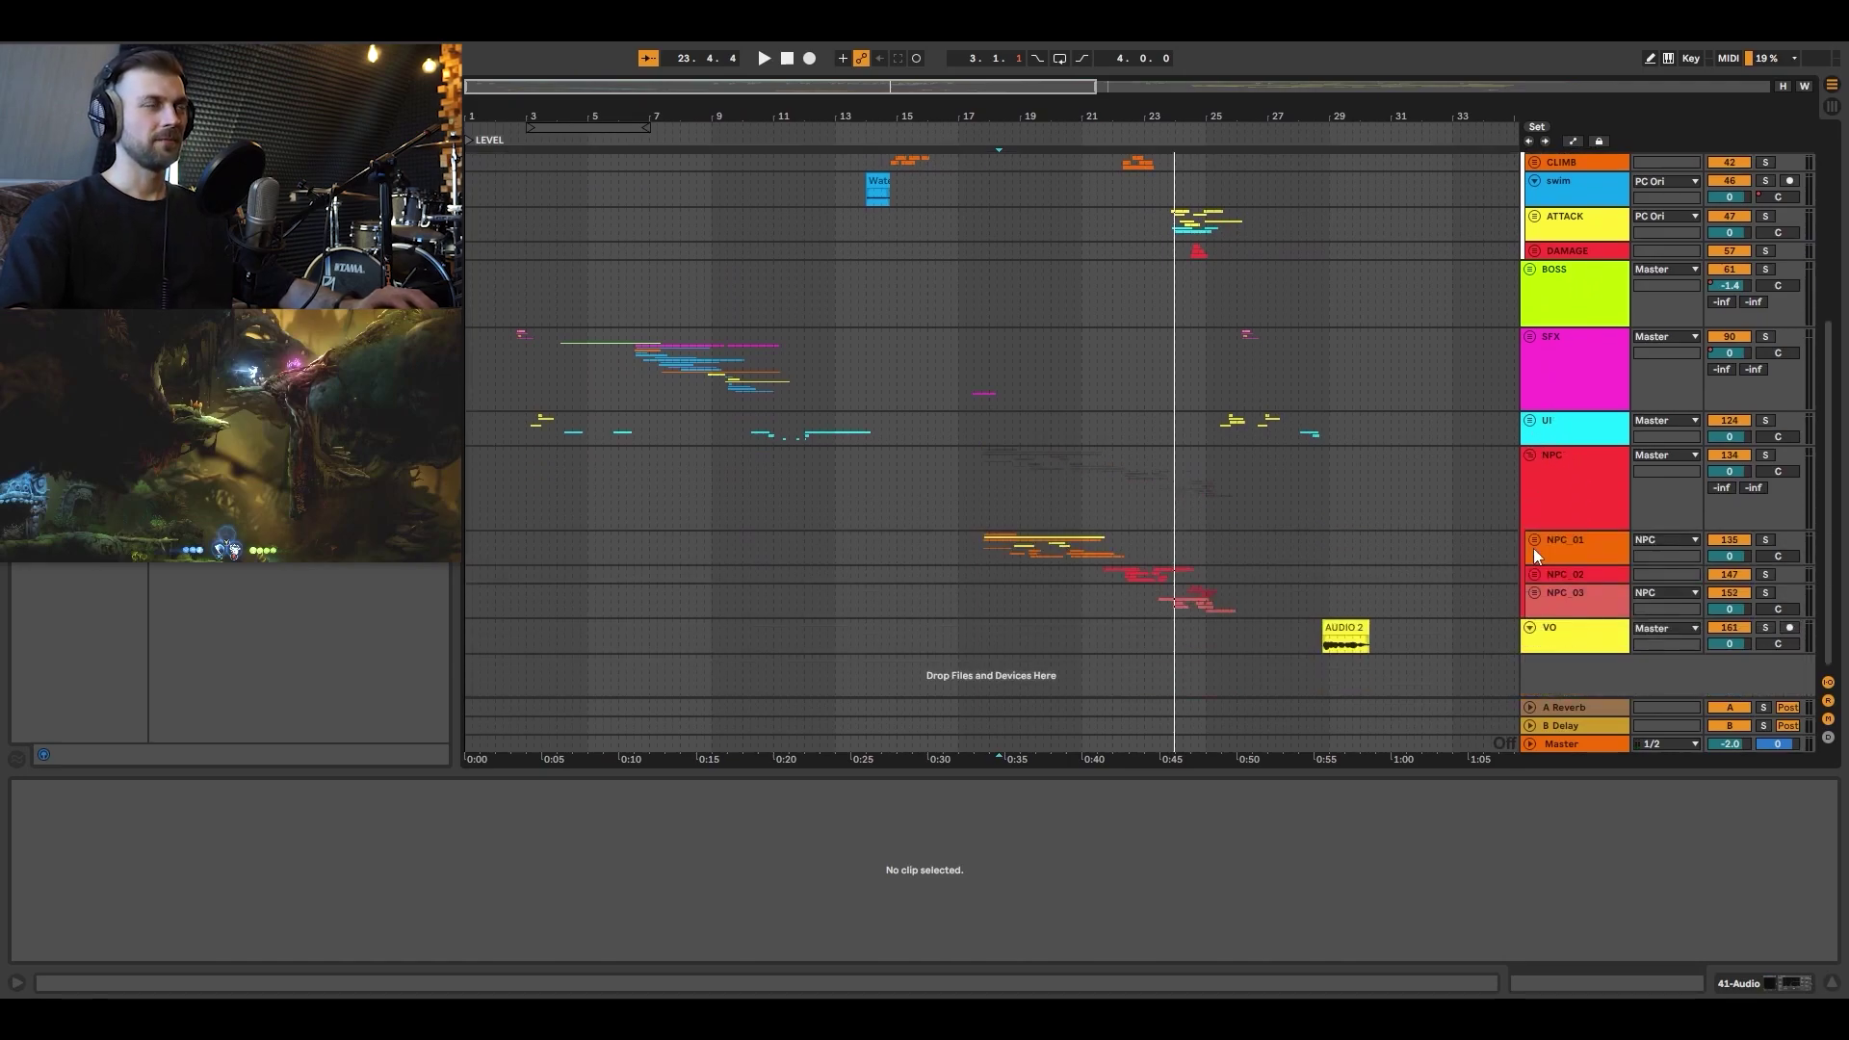
Expand the NPC_01 group, zoom in around bar 18, and select the first clip on the scream track.
{"action": "left_click", "coordinate": [1531, 540]}
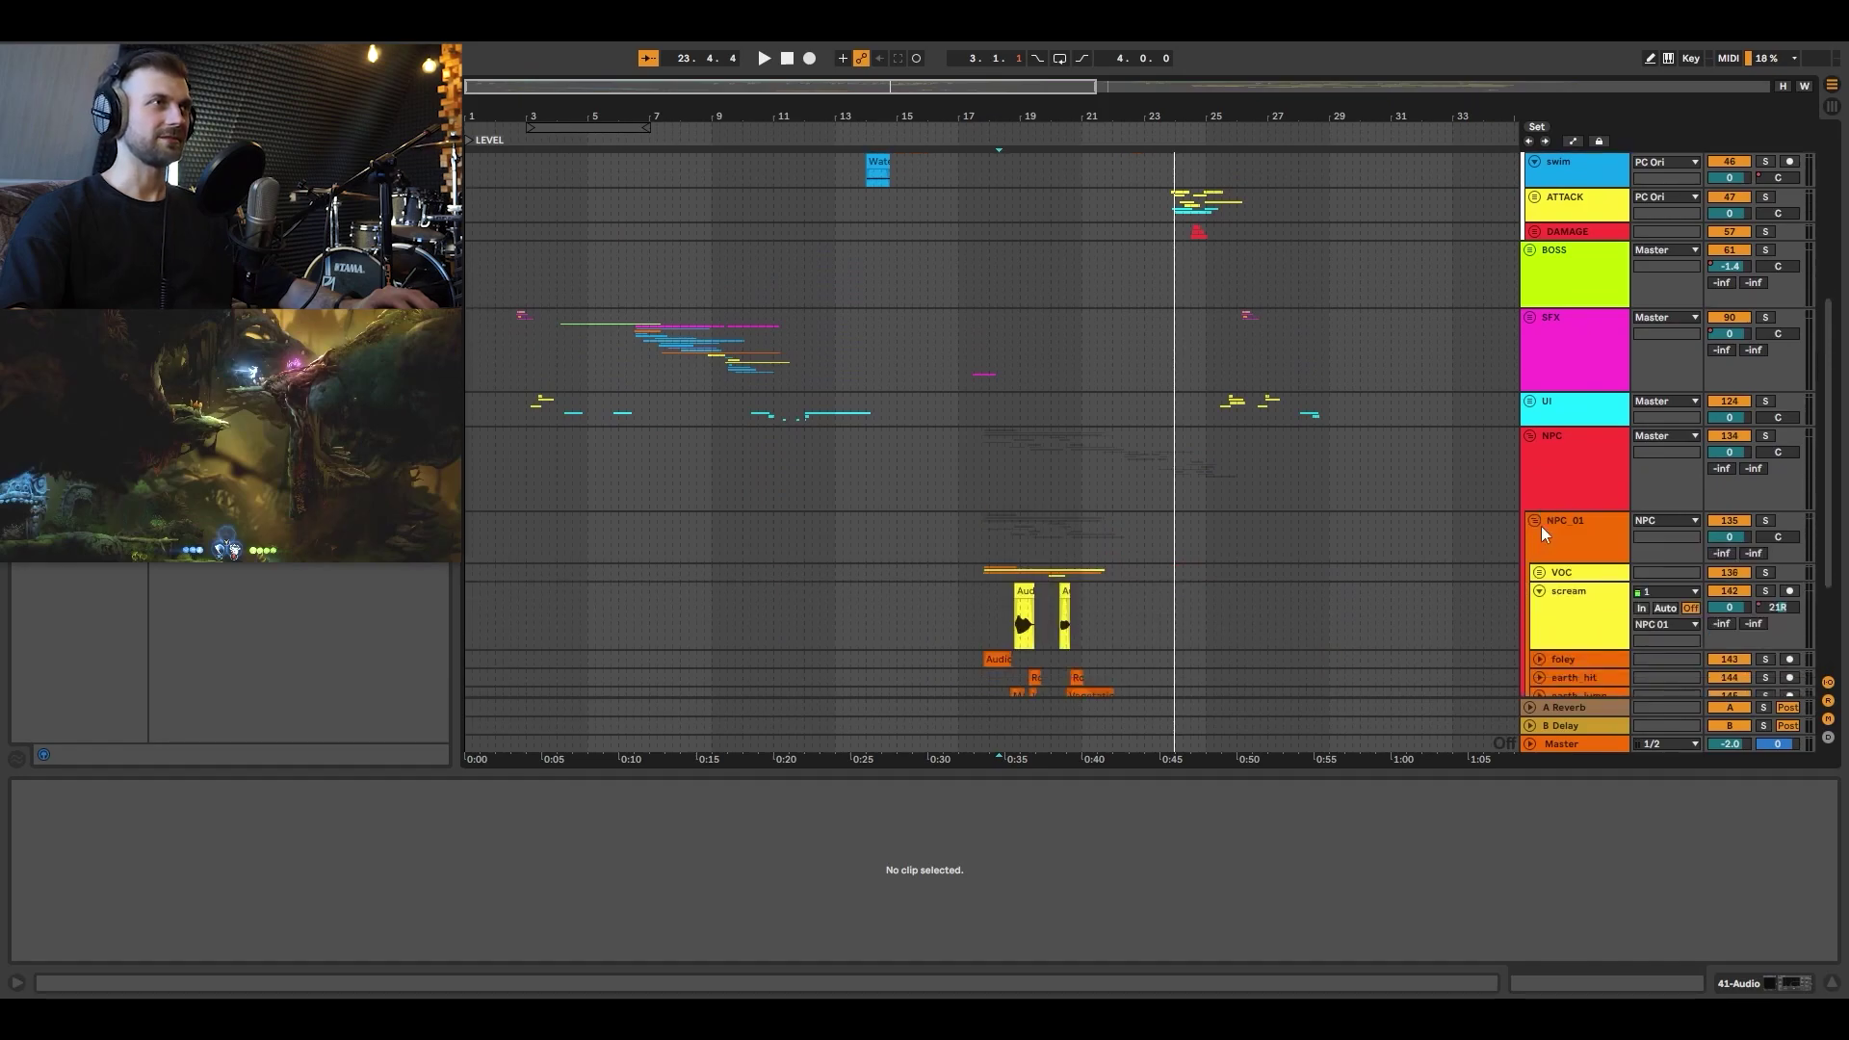
{"action": "left_click_drag", "start_coordinate": [1009, 116], "coordinate": [1001, 173]}
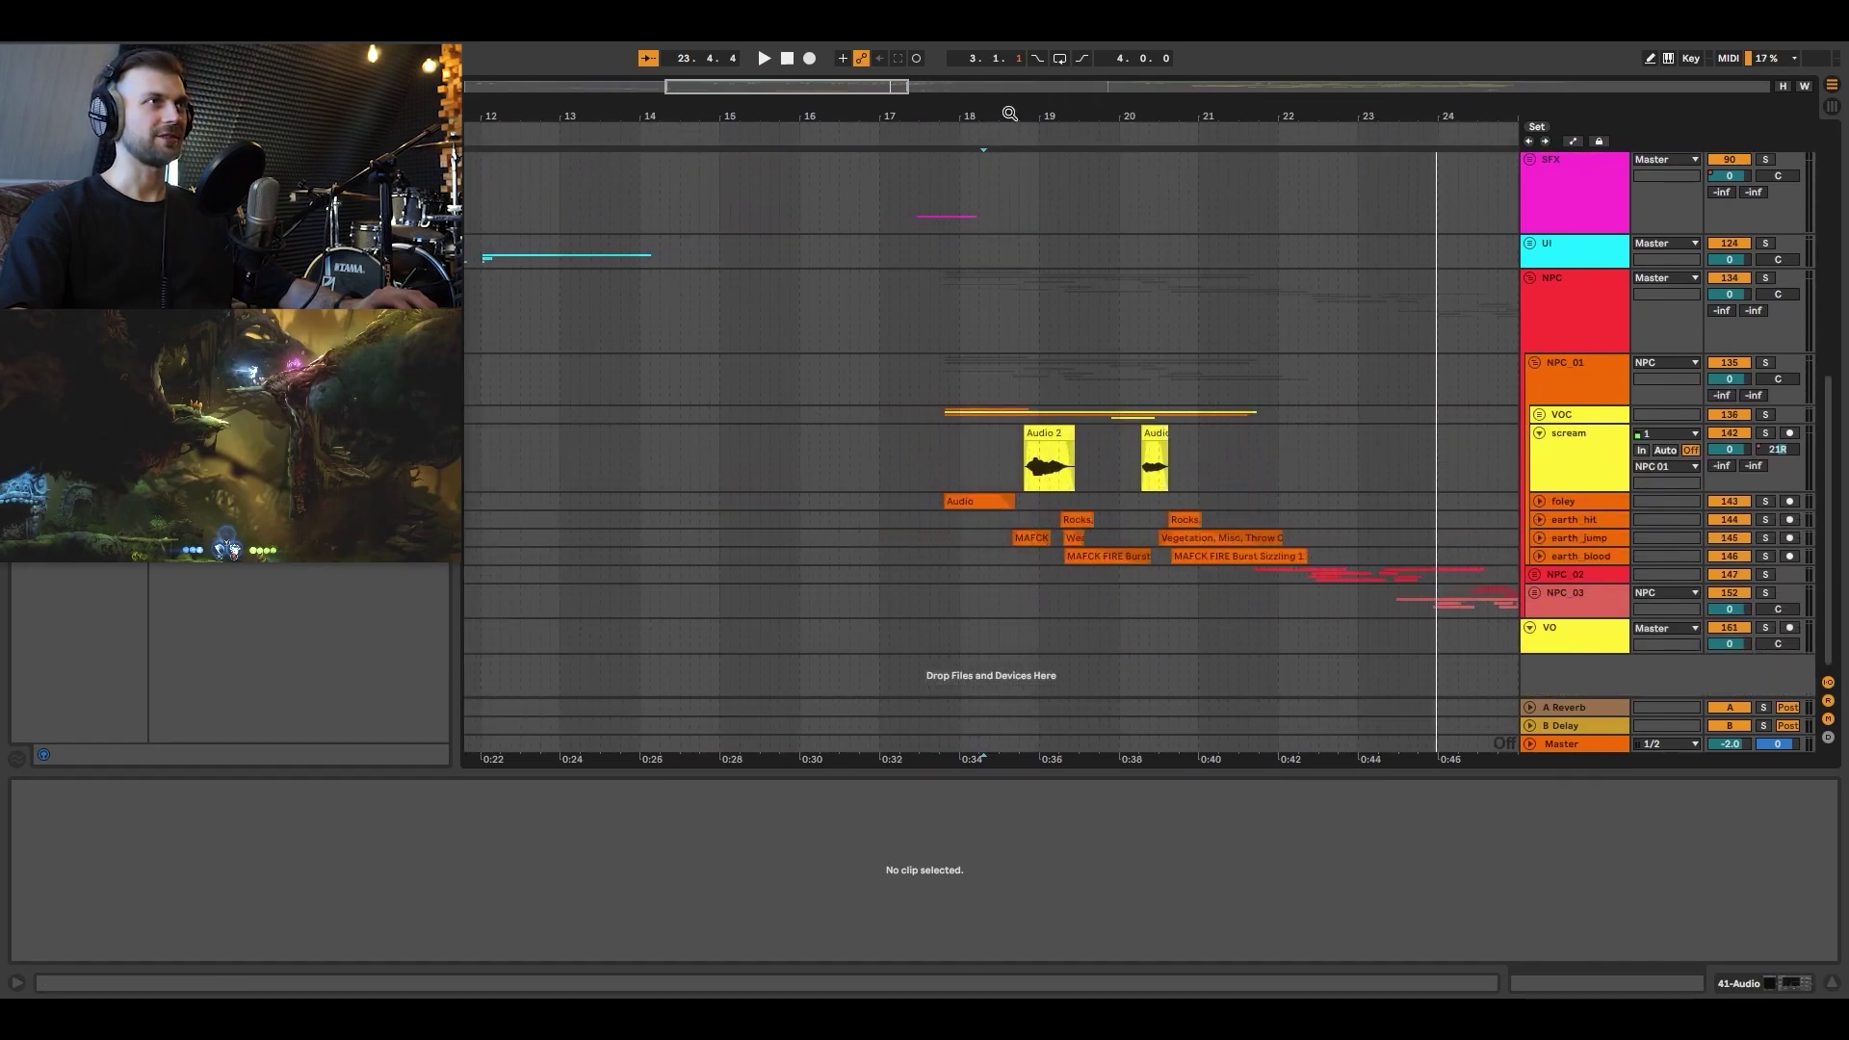
{"action": "left_click", "coordinate": [943, 458]}
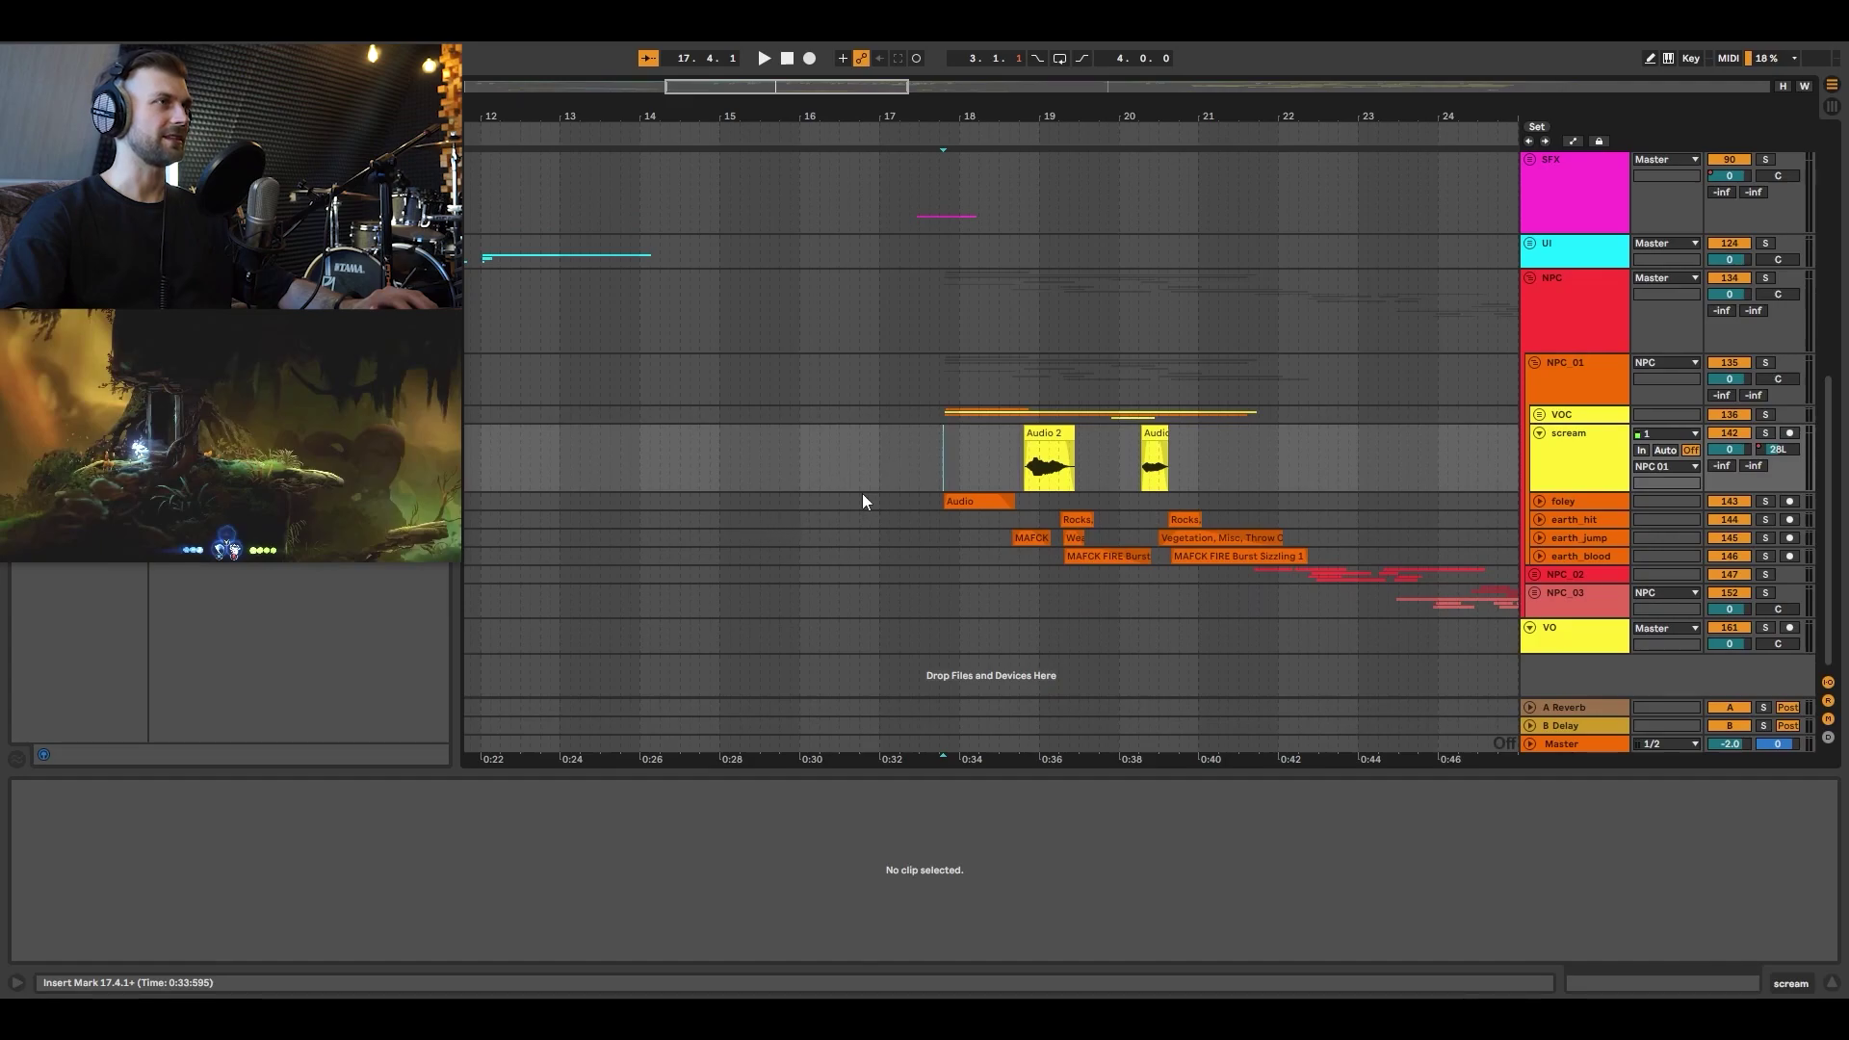
{"action": "left_click", "coordinate": [1021, 463]}
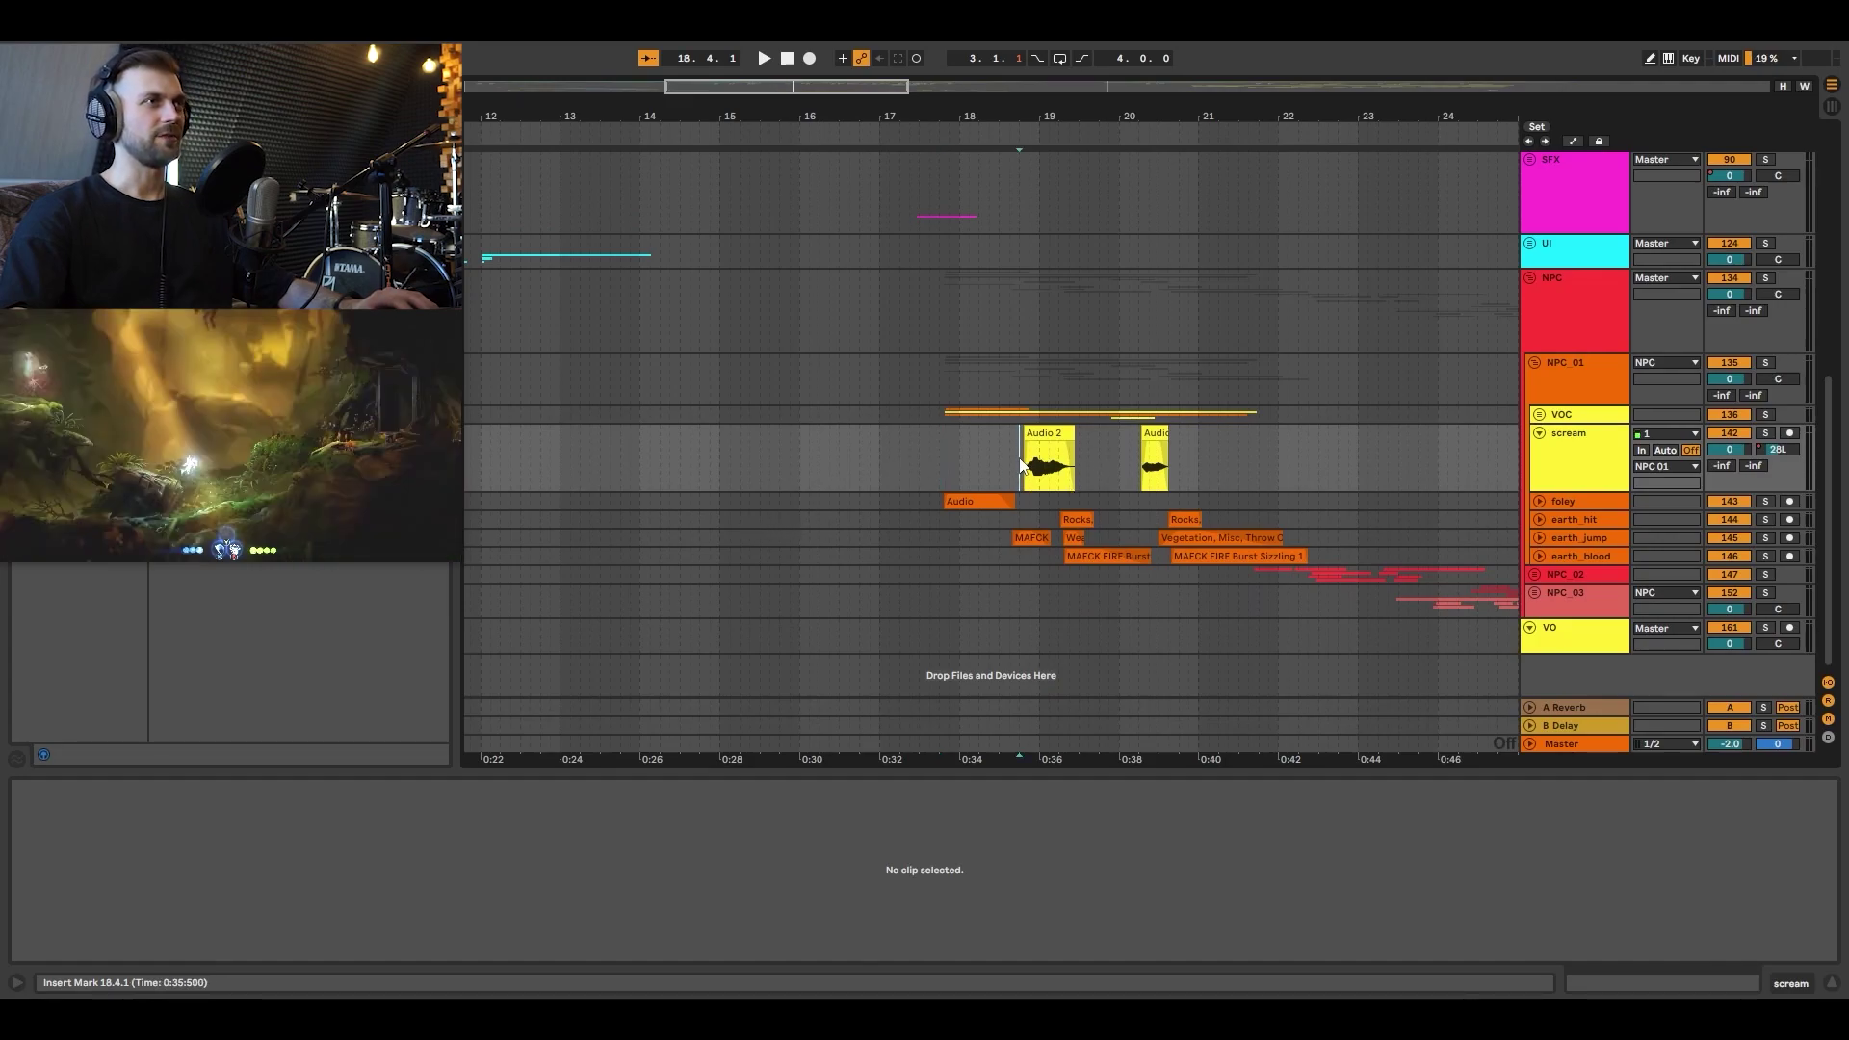
{"action": "left_click", "coordinate": [1047, 435]}
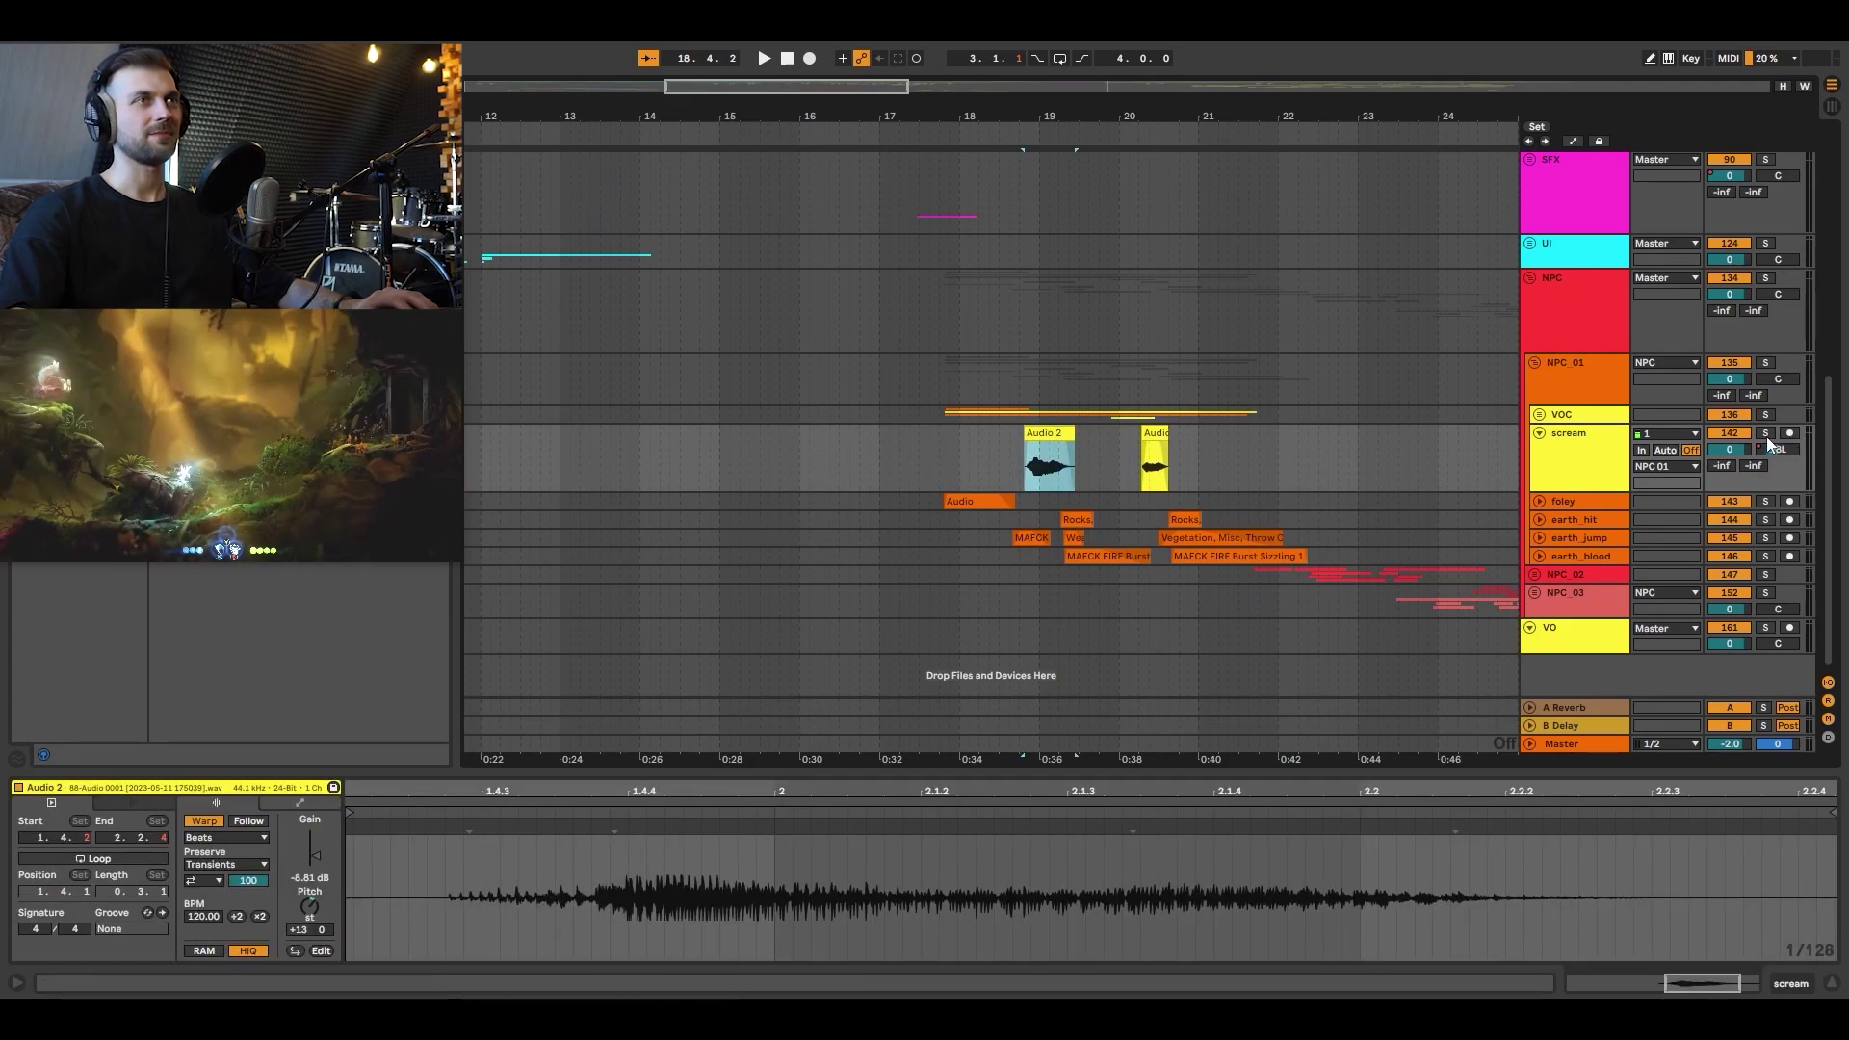
Solo the scream track and play it from the start of its first clip at 18.4.1.
{"action": "left_click", "coordinate": [1765, 433]}
{"action": "left_click", "coordinate": [1020, 463]}
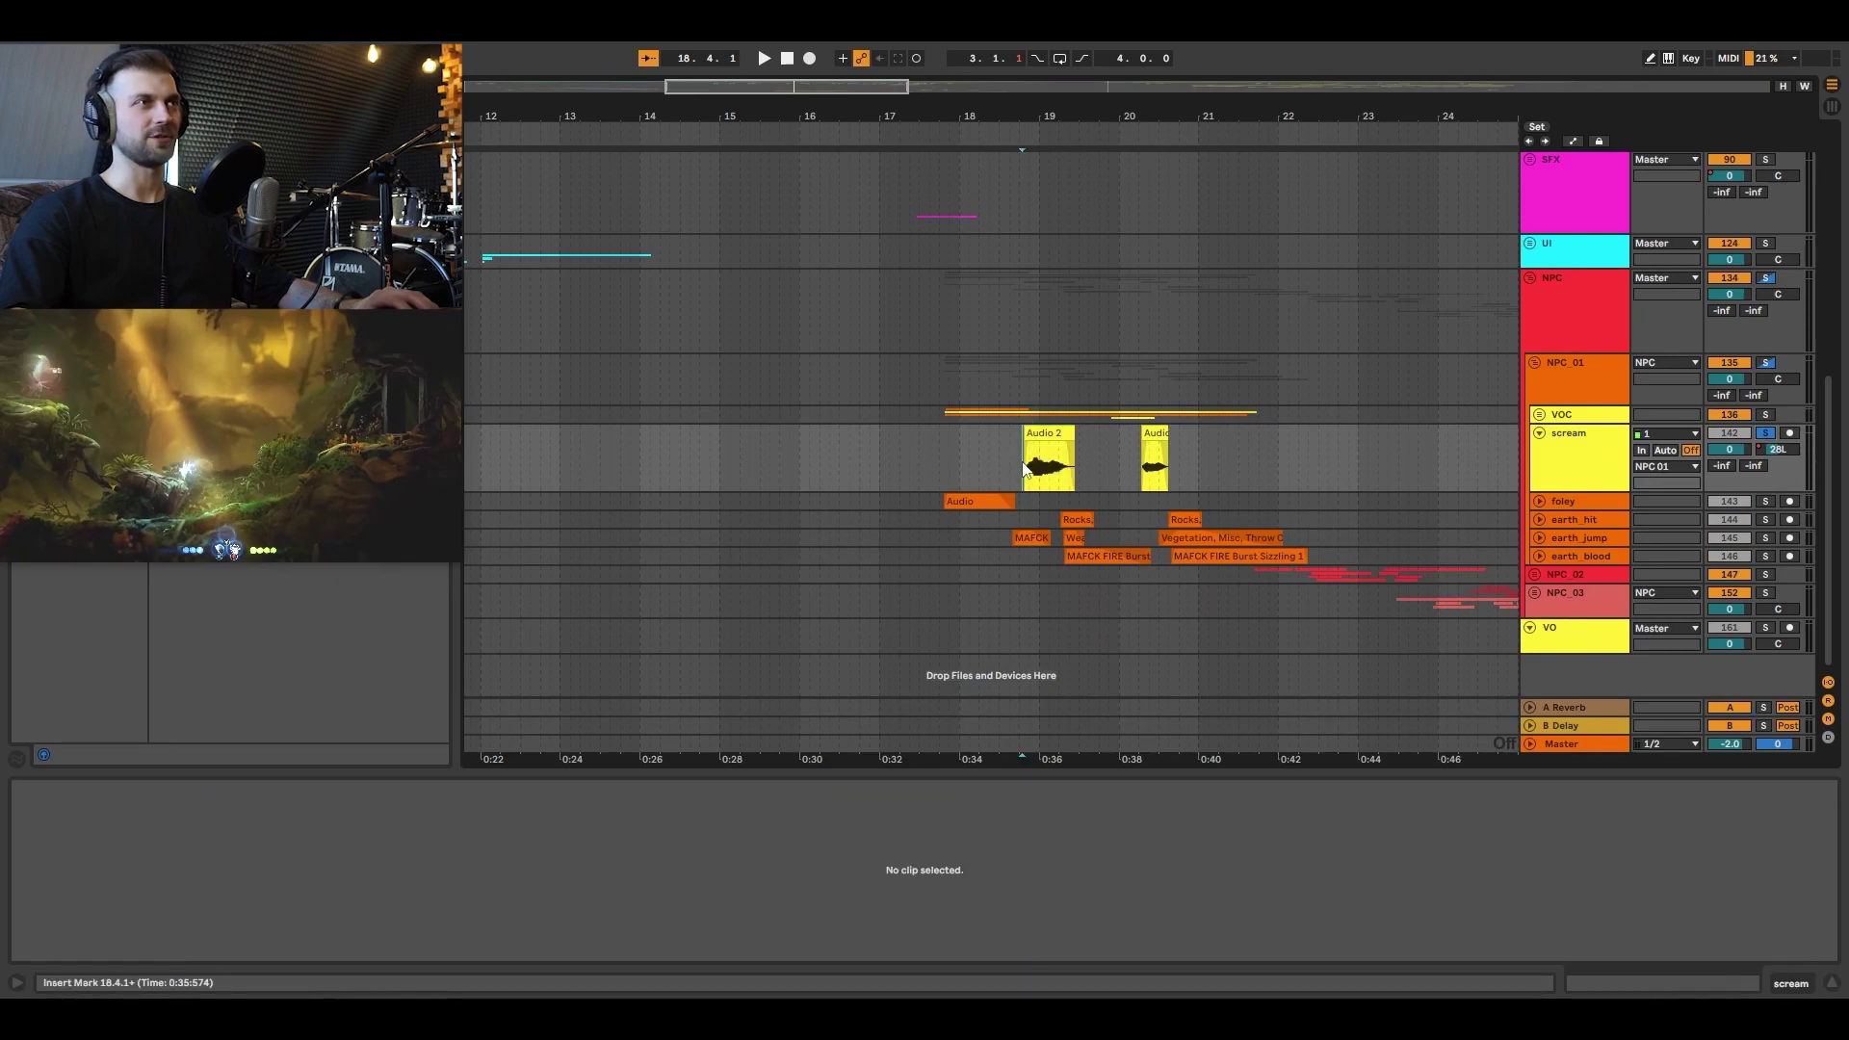
{"action": "key", "text": "space"}
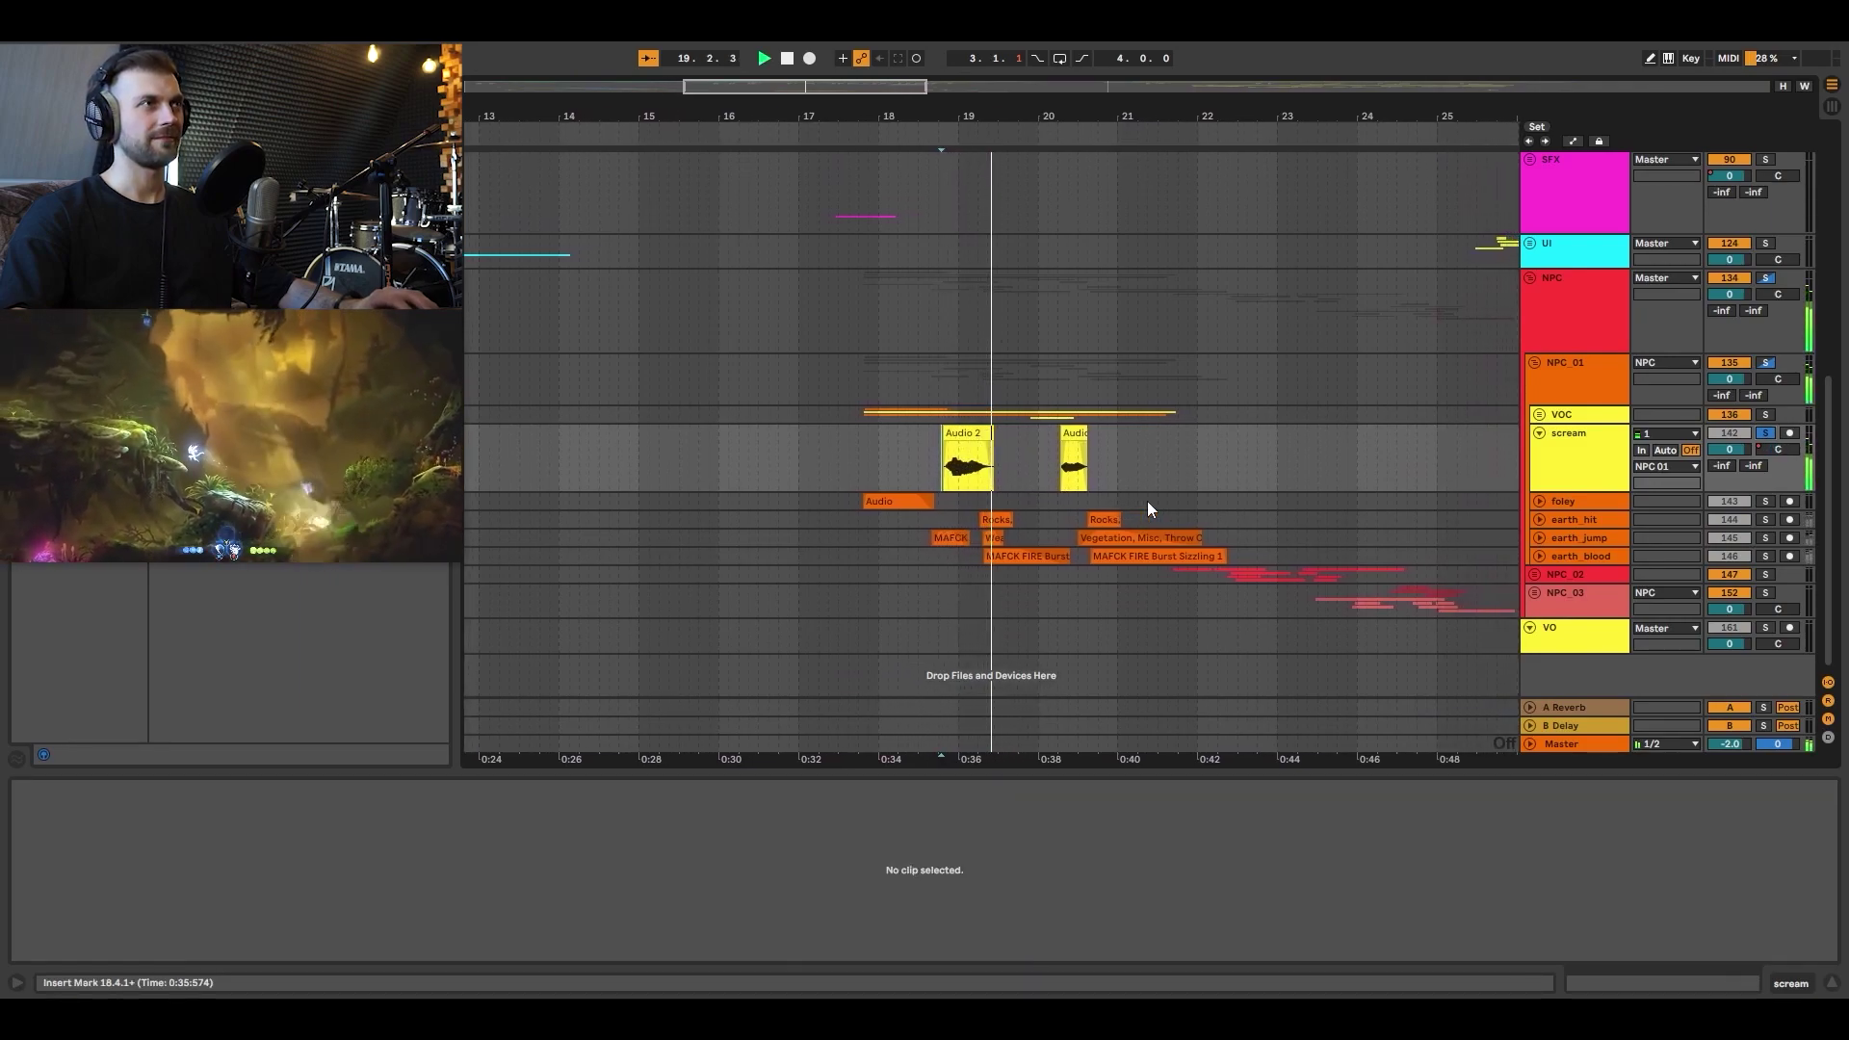
Show the pitch settings of the first scream clip and replay the clip from 18.4.1.
{"action": "left_click", "coordinate": [963, 458]}
{"action": "key", "text": "space"}
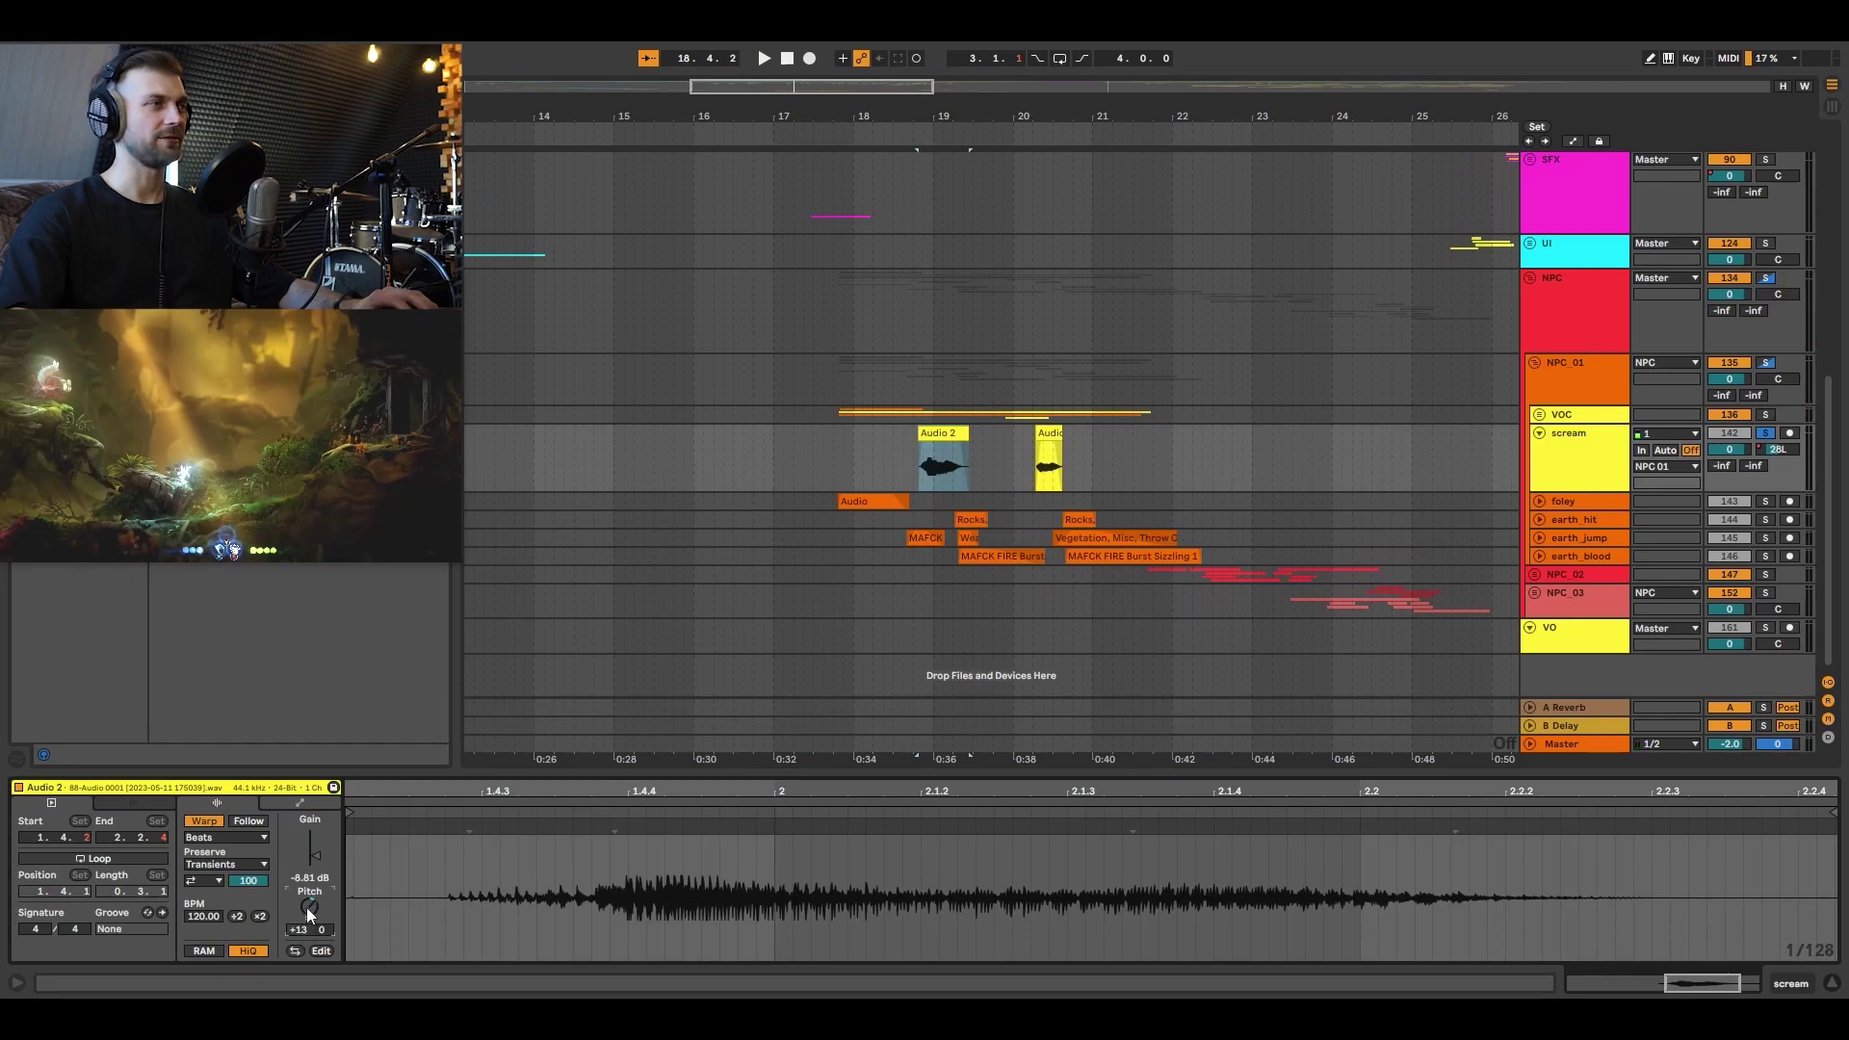
{"action": "left_click", "coordinate": [915, 477]}
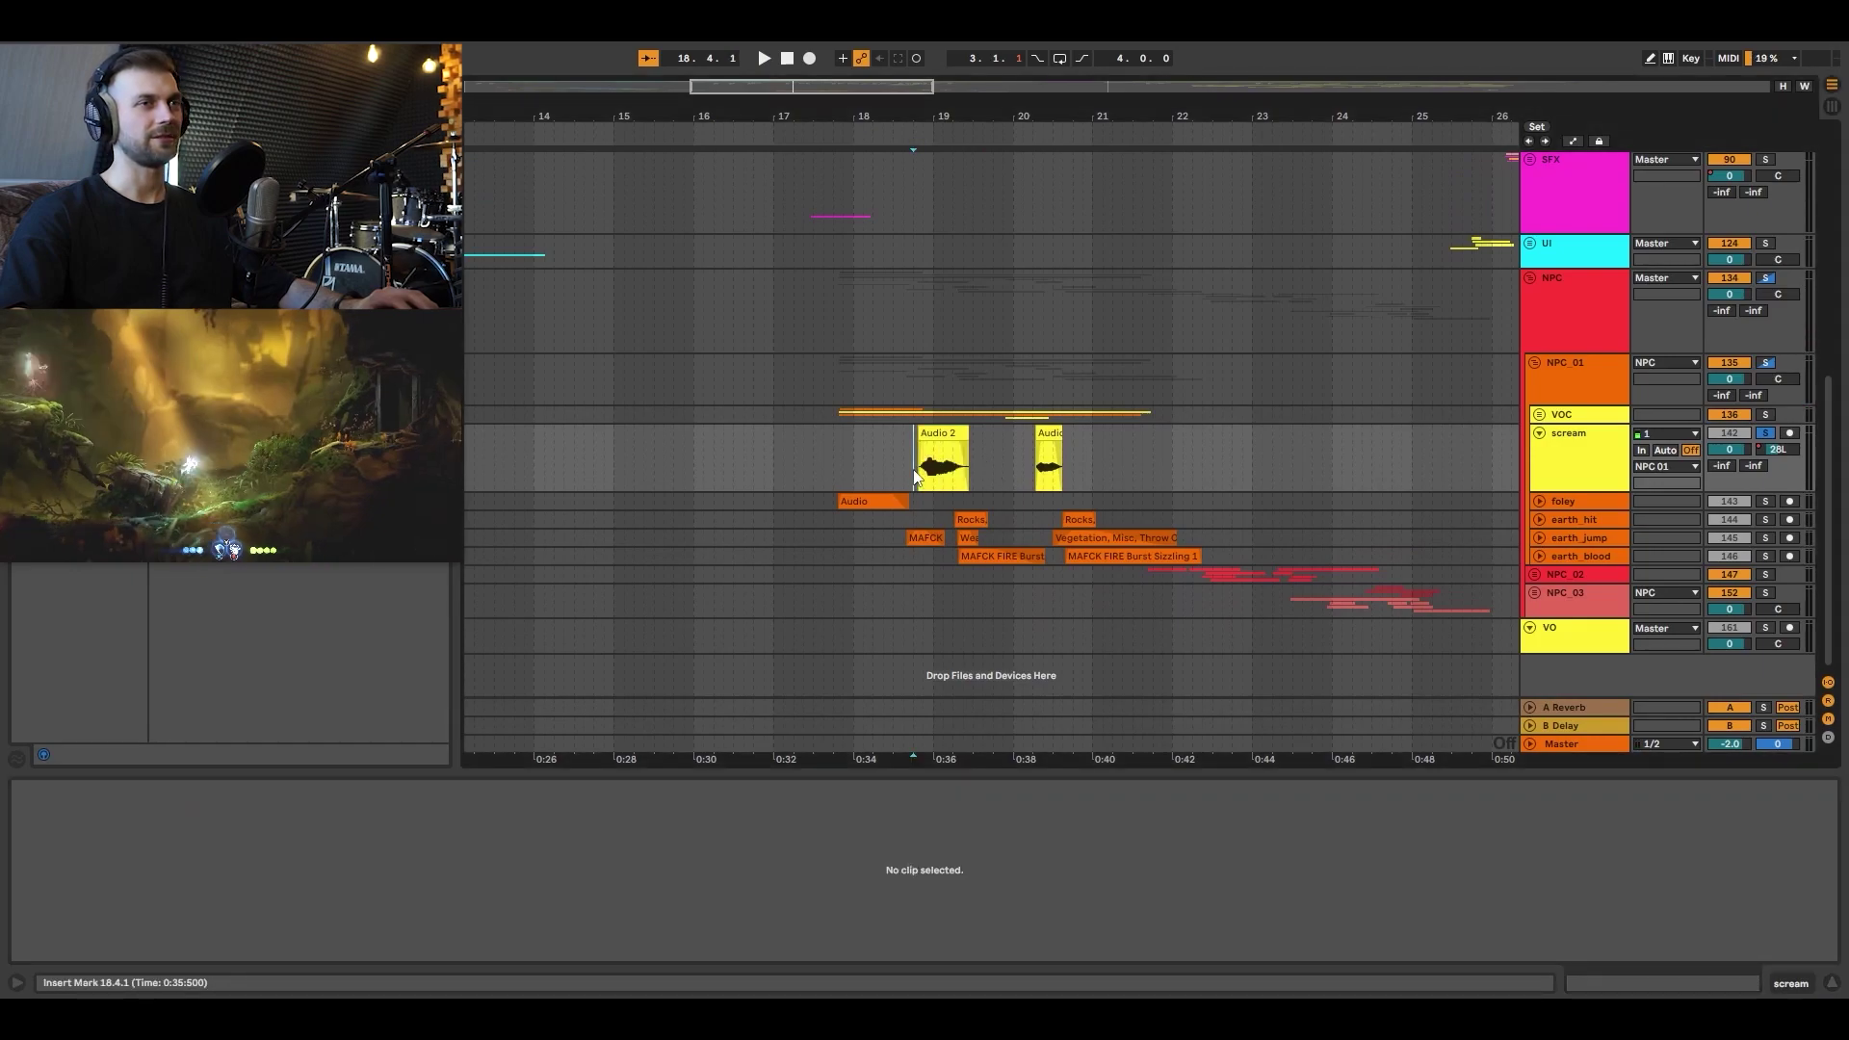
{"action": "key", "text": "space"}
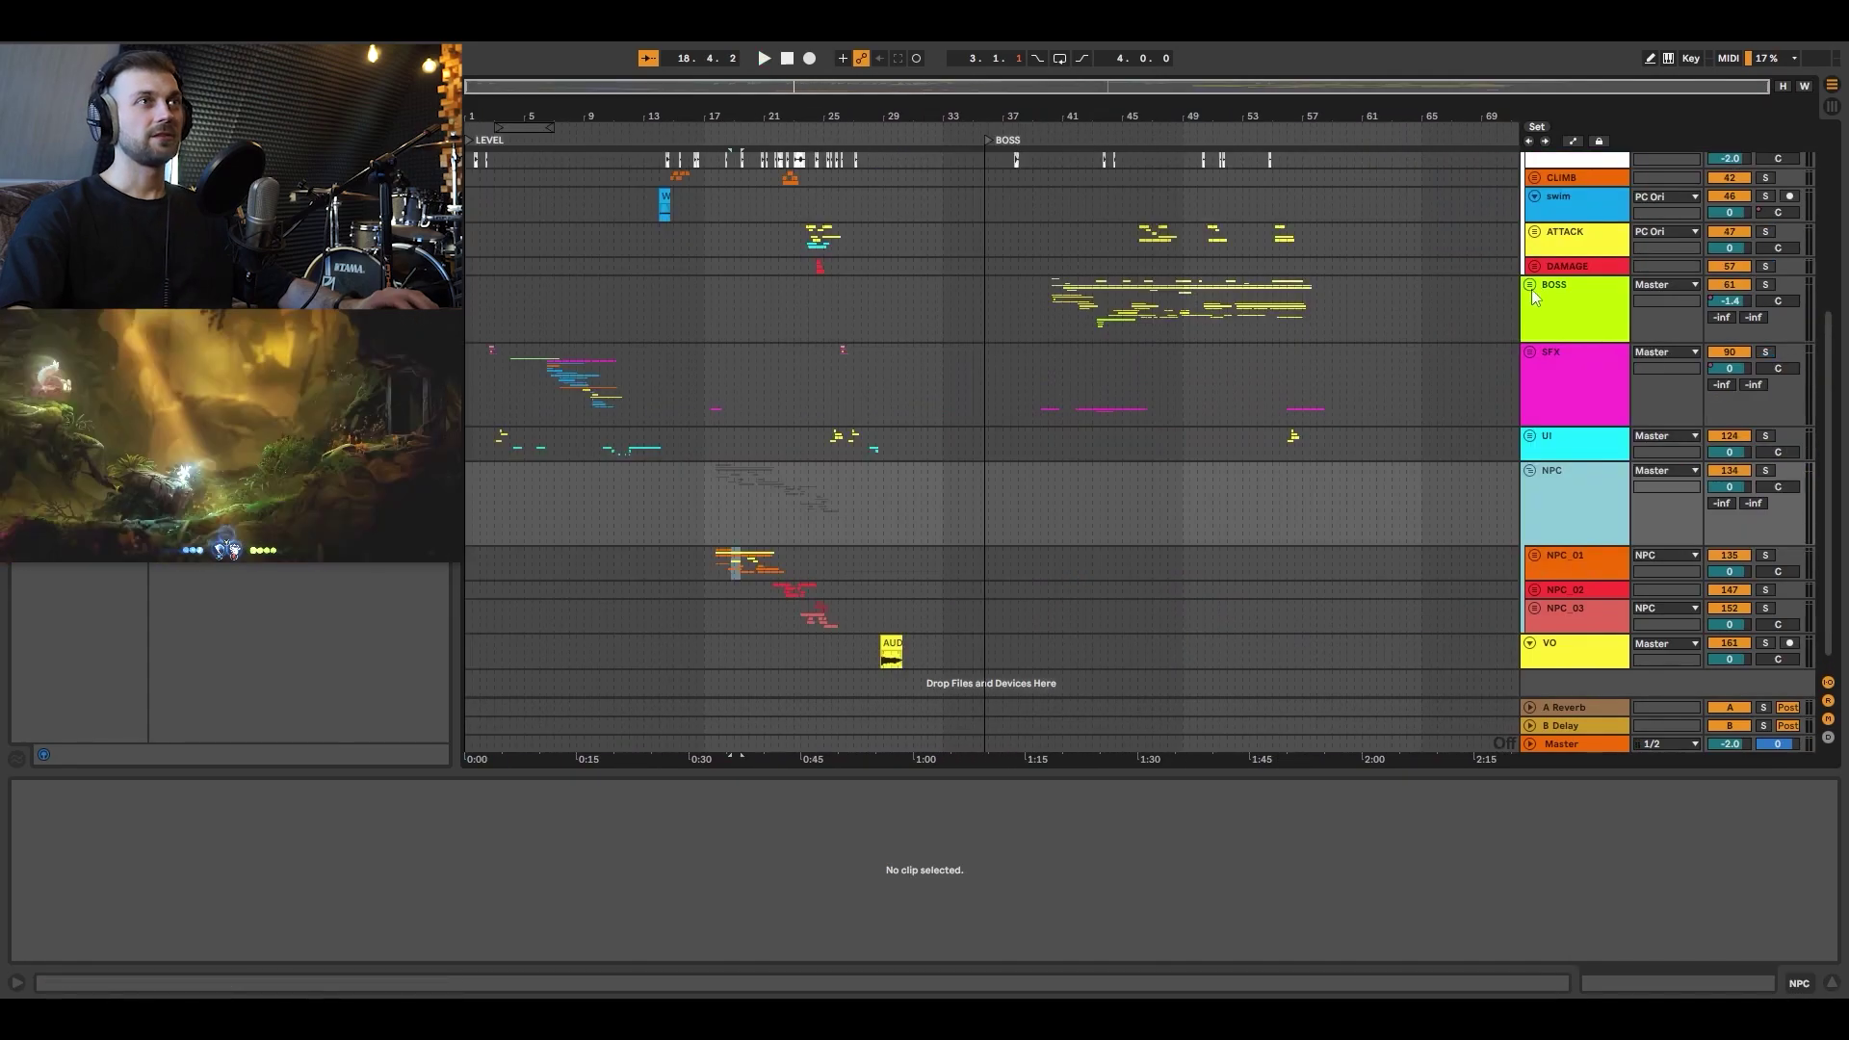
Expand the BOSS group and its VOC subgroup to examine the boss vocal clips between bars 40 and 57.
{"action": "left_click", "coordinate": [1531, 288]}
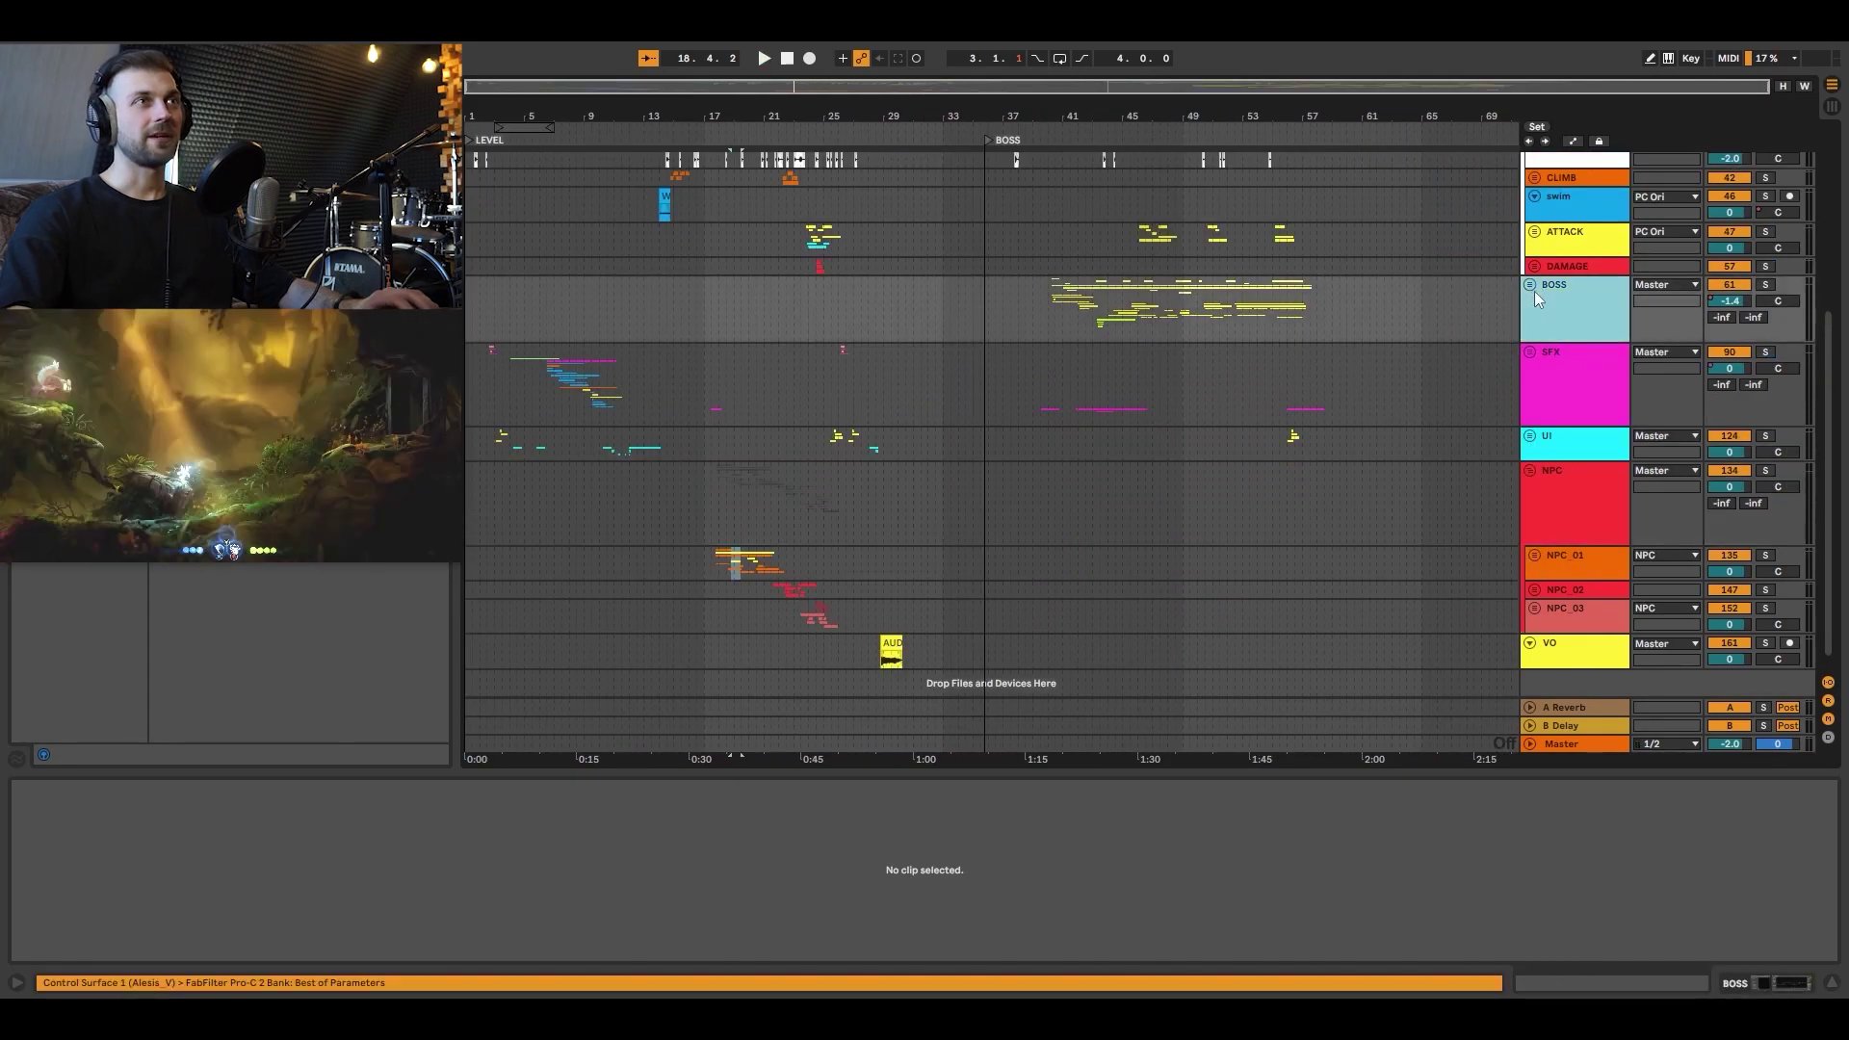
{"action": "scroll", "coordinate": [1530, 291], "scroll_direction": "down", "scroll_amount": 3}
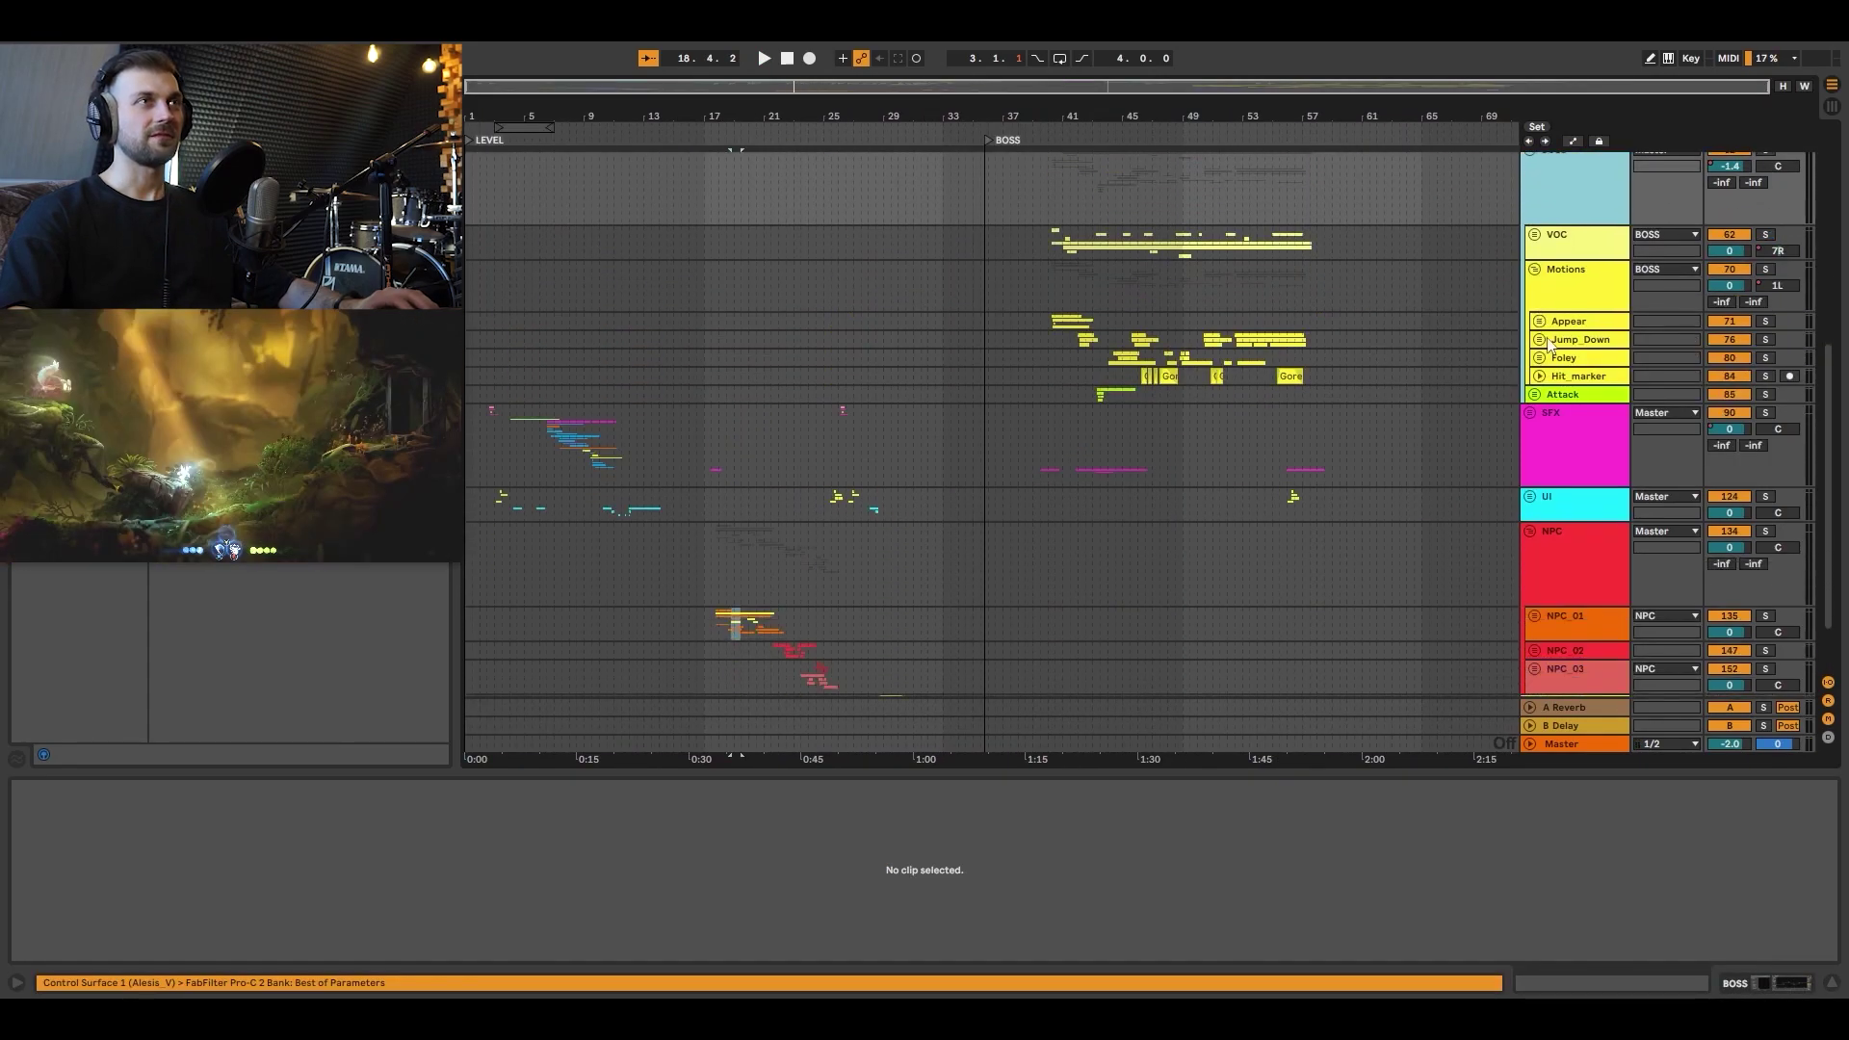
{"action": "left_click", "coordinate": [1534, 235]}
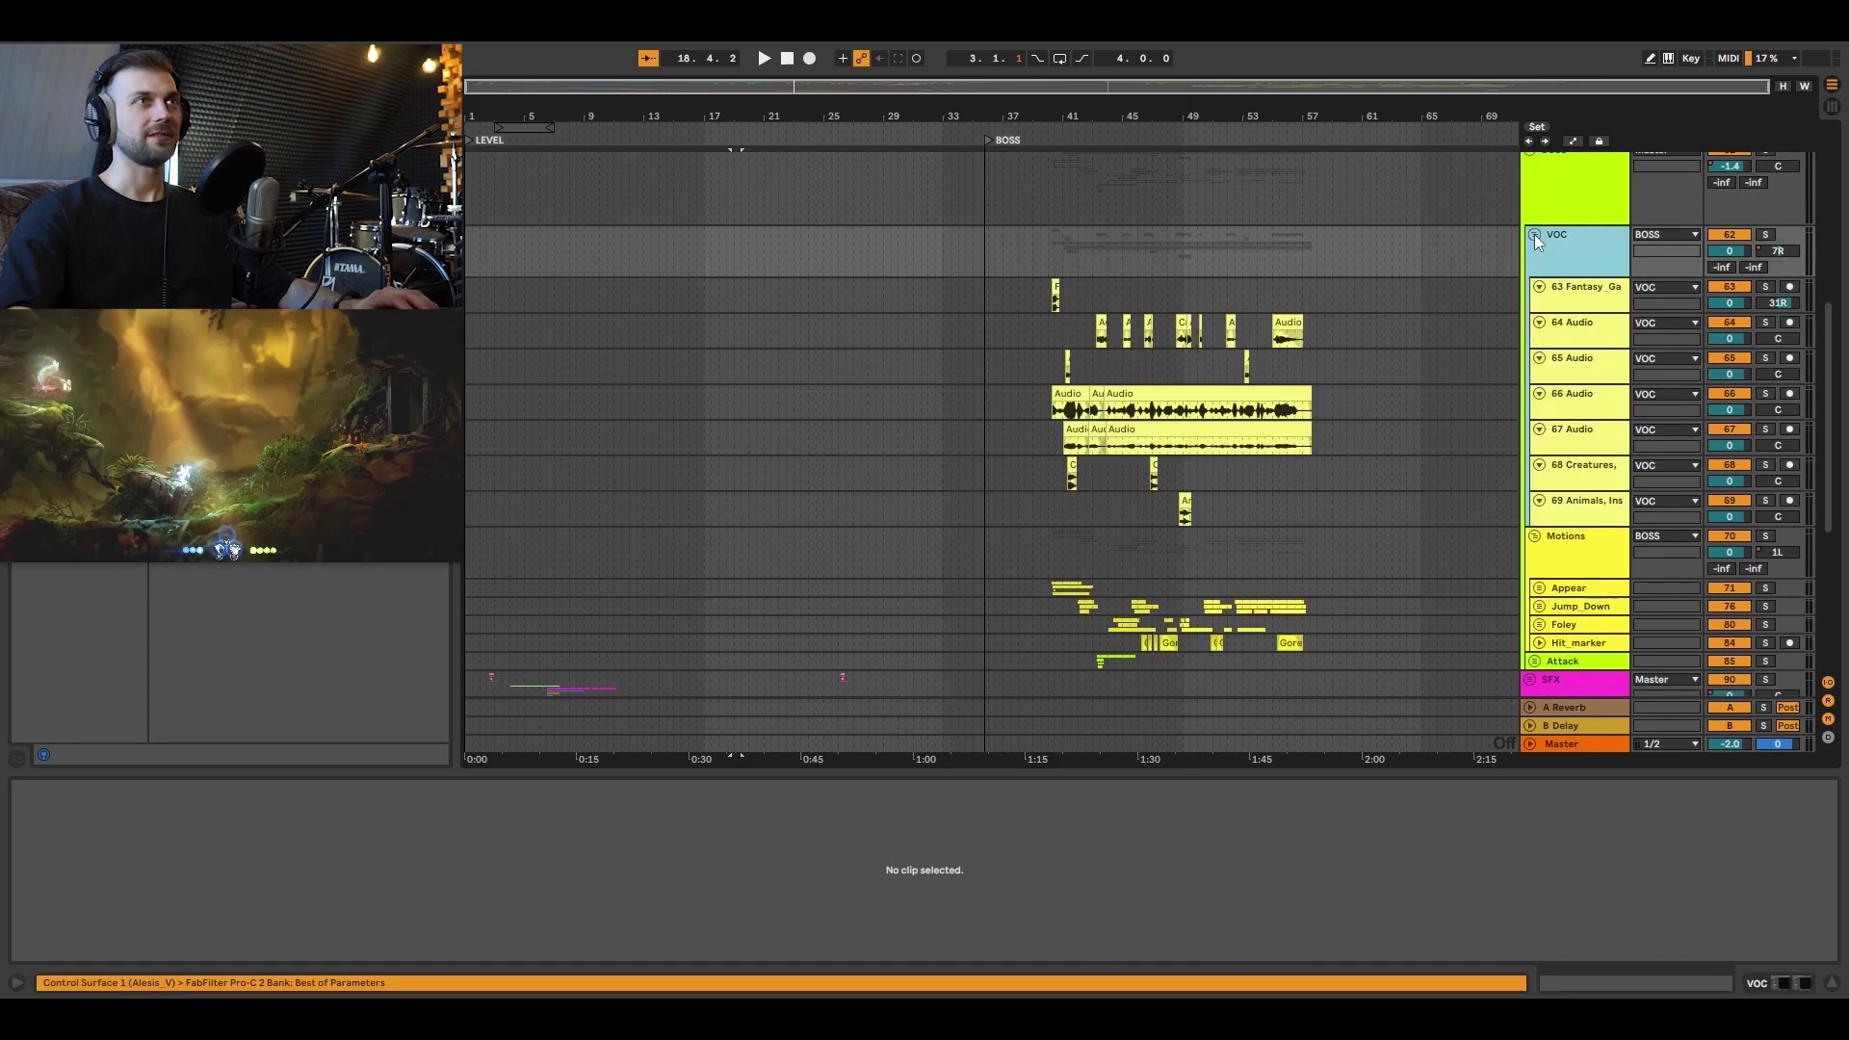
{"action": "left_click_drag", "start_coordinate": [1194, 109], "coordinate": [1189, 164]}
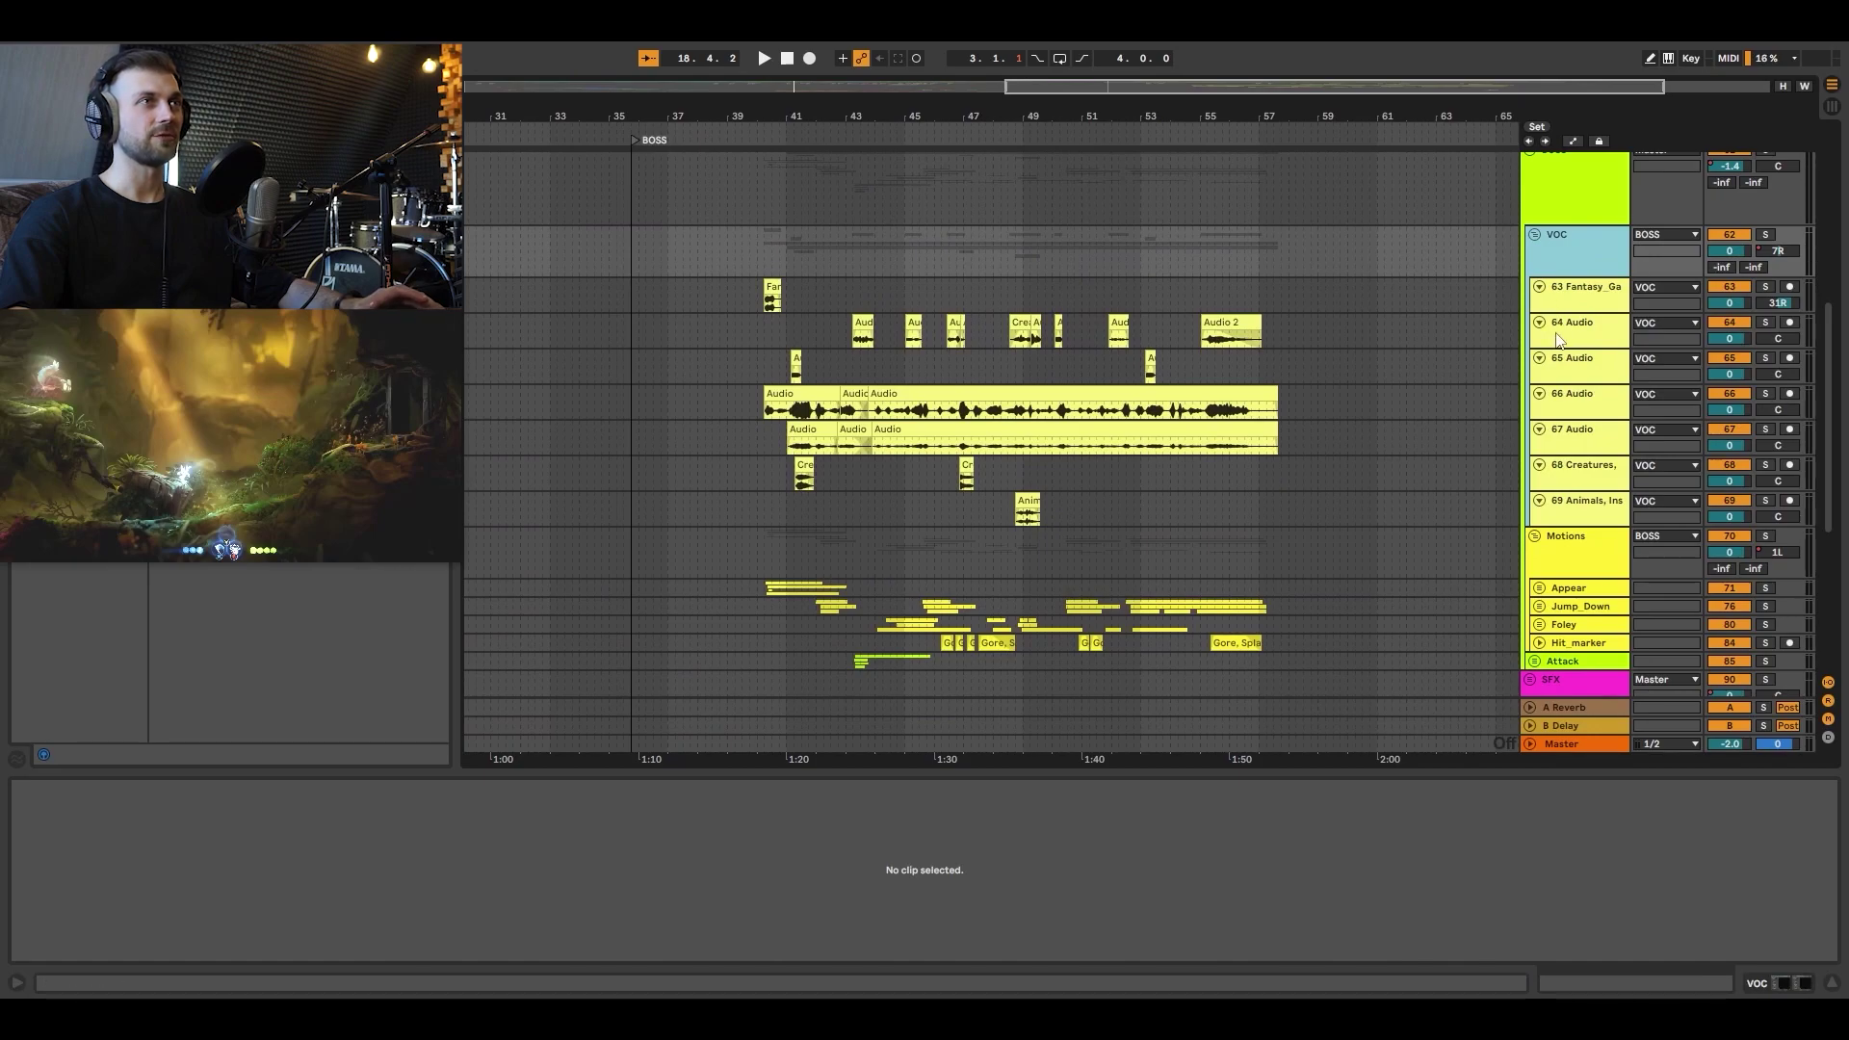
Play the 66 Audio track soloed from its first clip at bar 40 and show its effect chain.
{"action": "left_click", "coordinate": [767, 401]}
{"action": "key", "text": "space"}
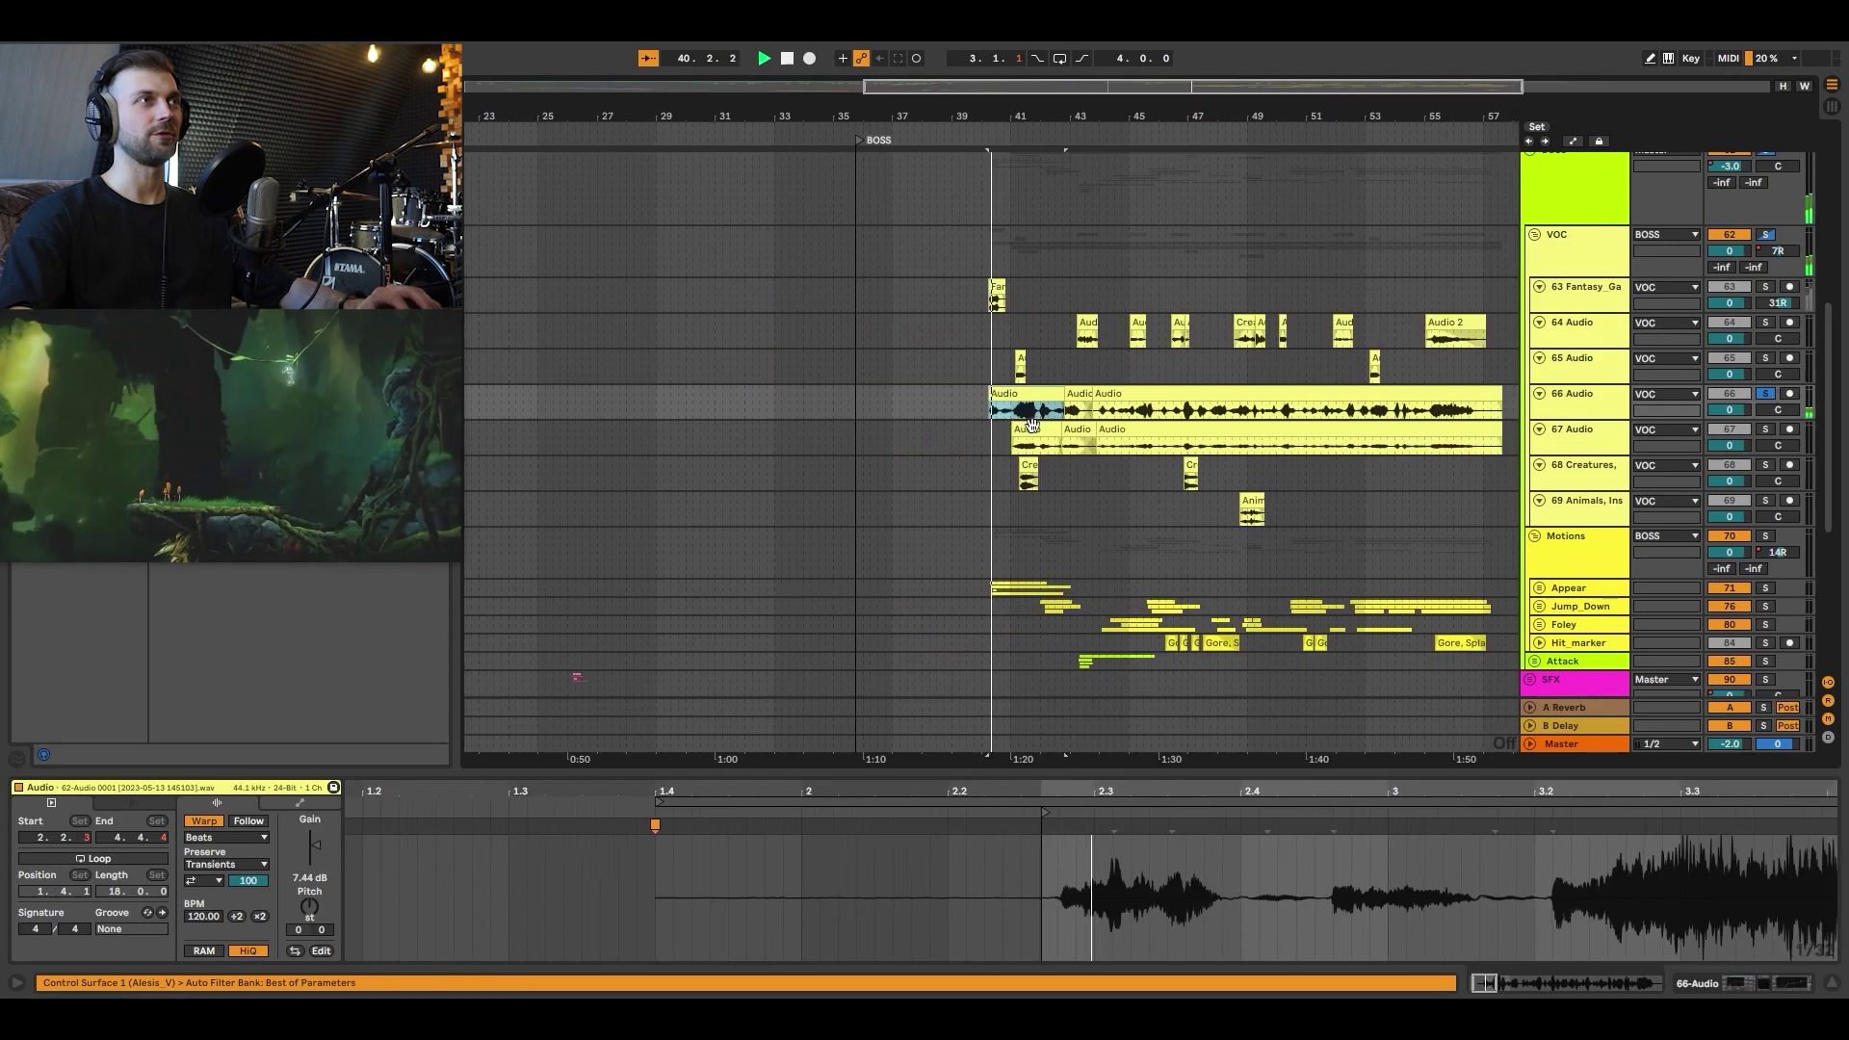
{"action": "key", "text": "shift+Tab"}
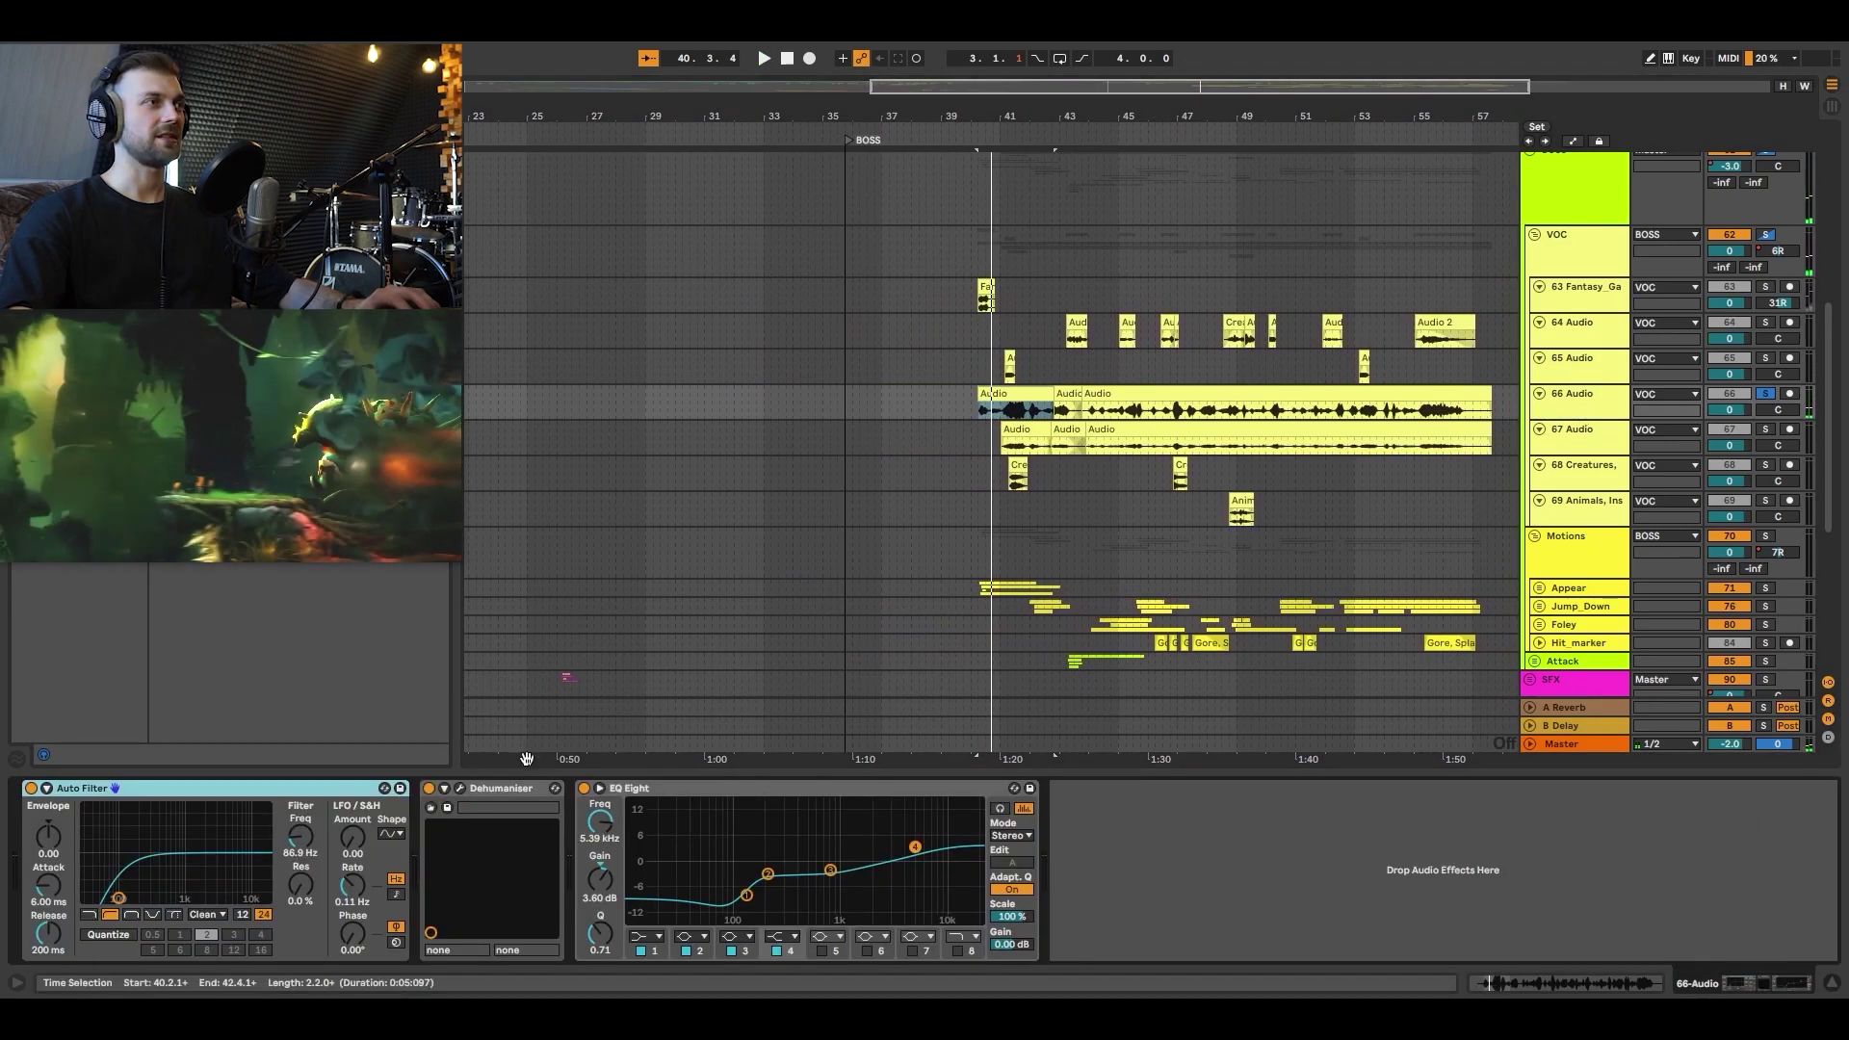
Inspect the Dehumaniser patch DEMON KING on 66 Audio, close its window, and audition the track up to bar 43.
{"action": "left_click", "coordinate": [458, 793]}
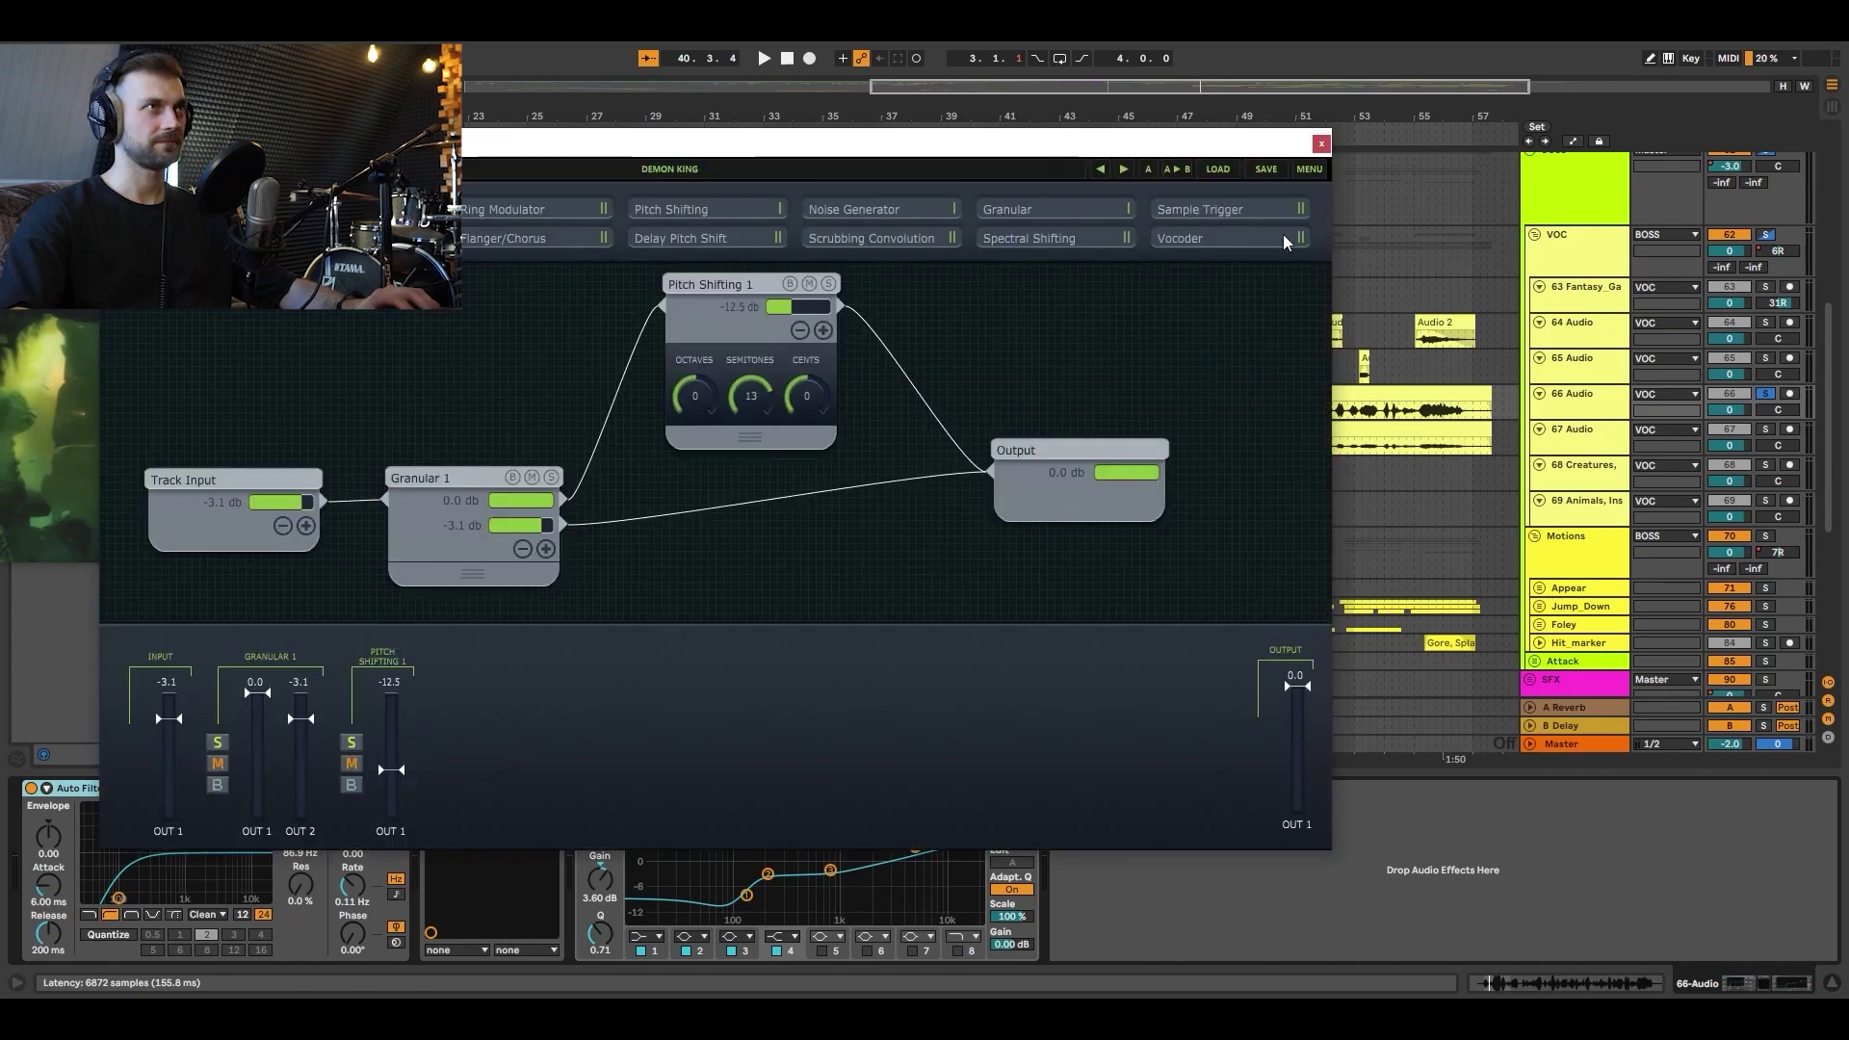
{"action": "left_click", "coordinate": [1319, 145]}
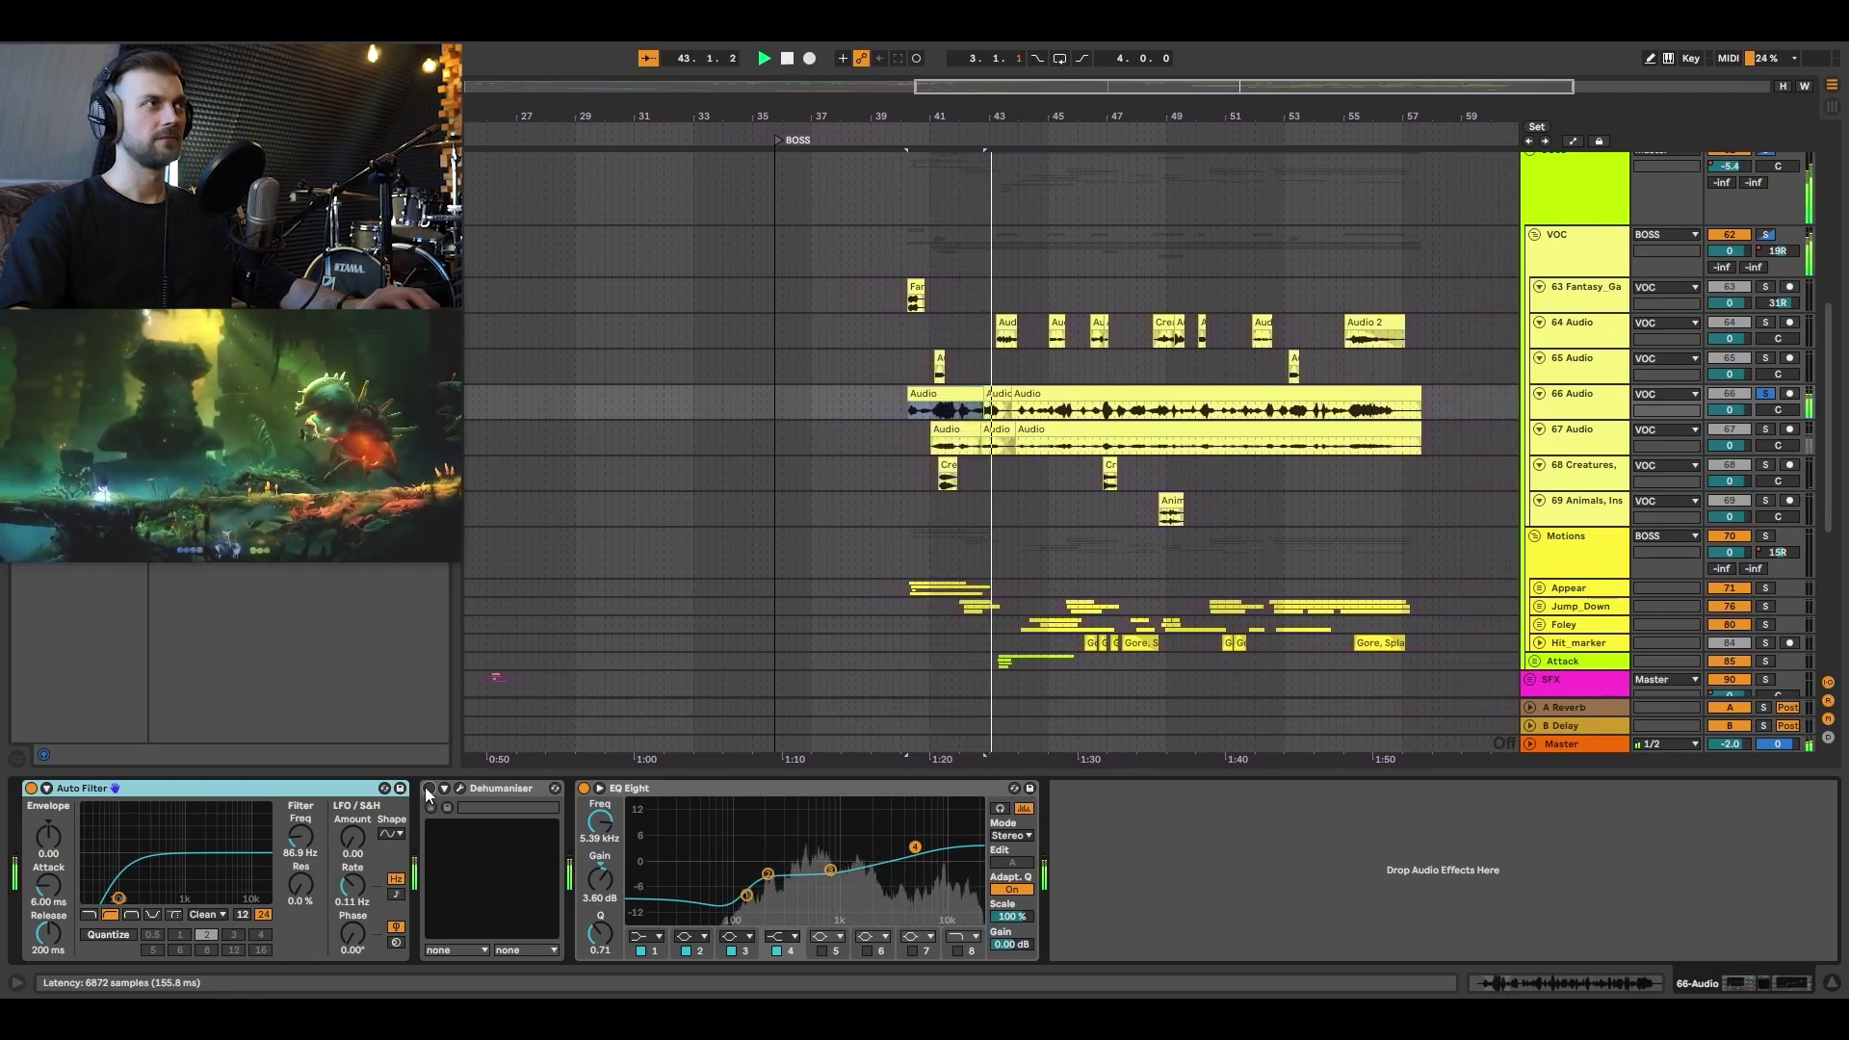
{"action": "key", "text": "space"}
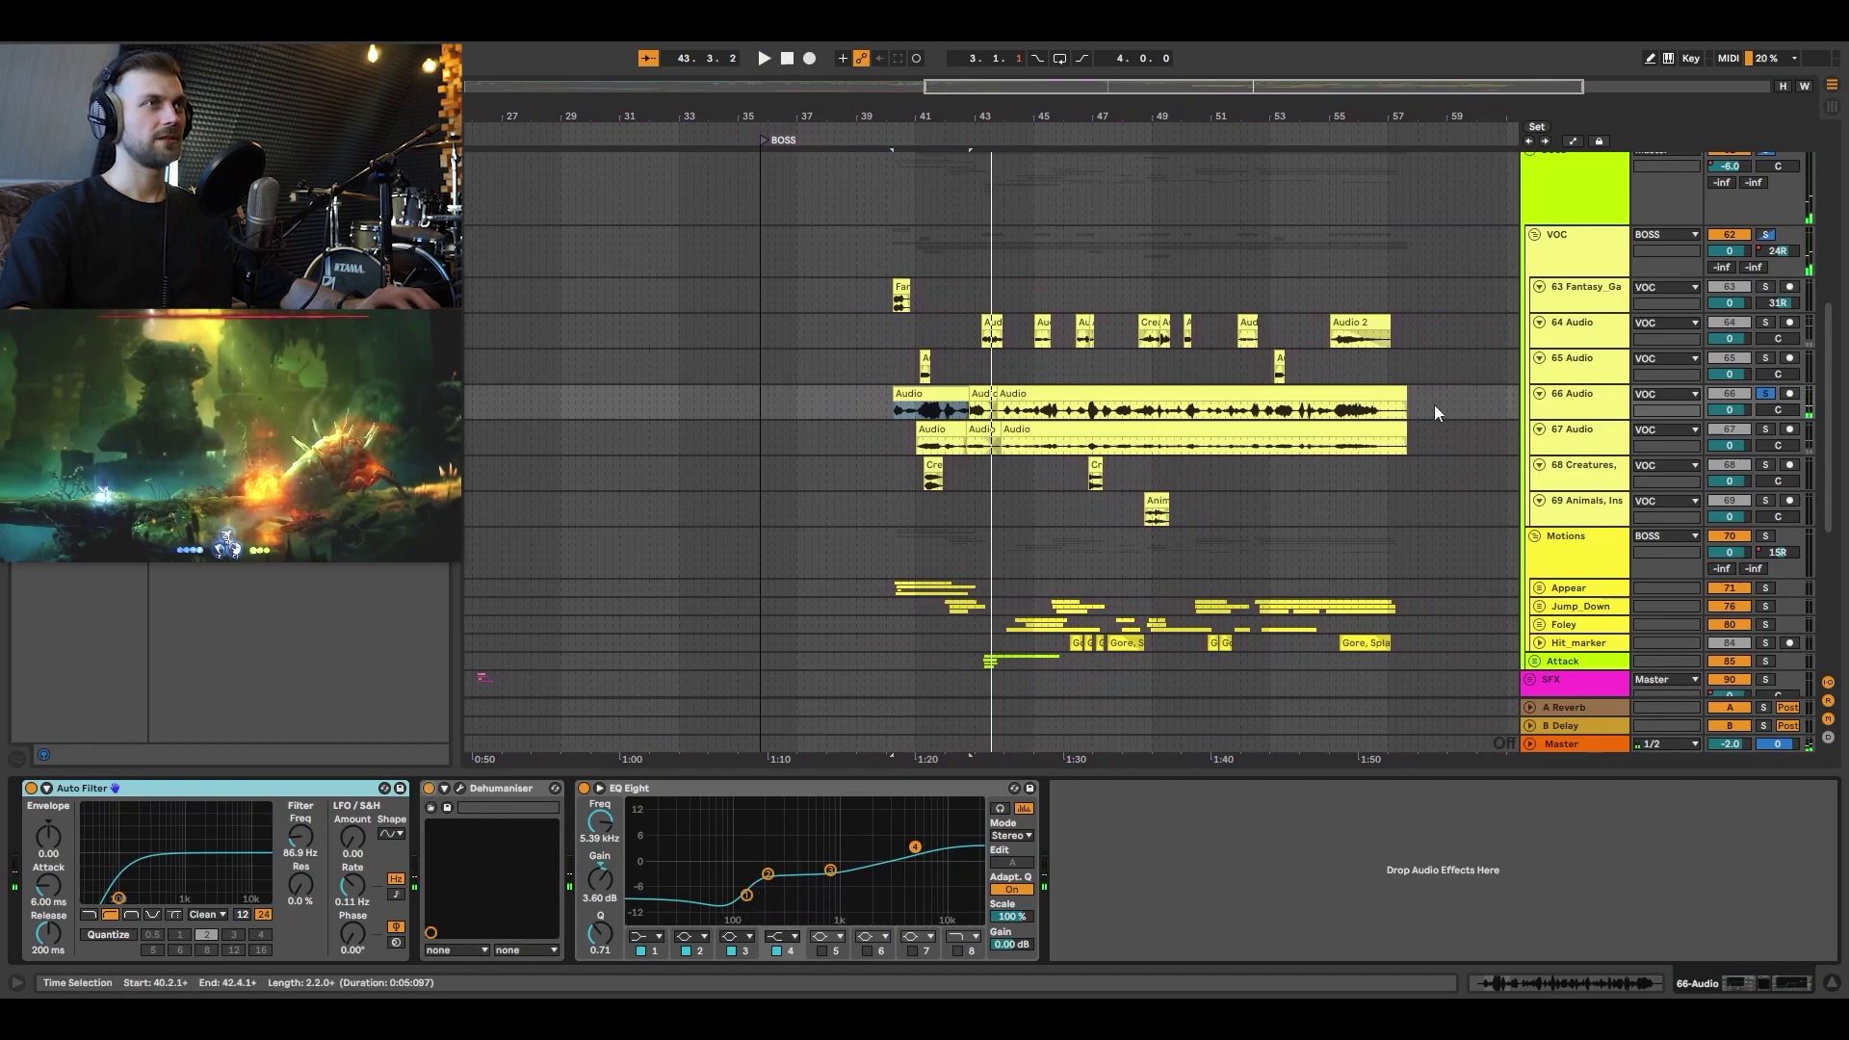
Solo 67 Audio alongside 66 Audio and listen to the VOC group's boss vocals from bar 43.
{"action": "left_click", "coordinate": [1768, 429]}
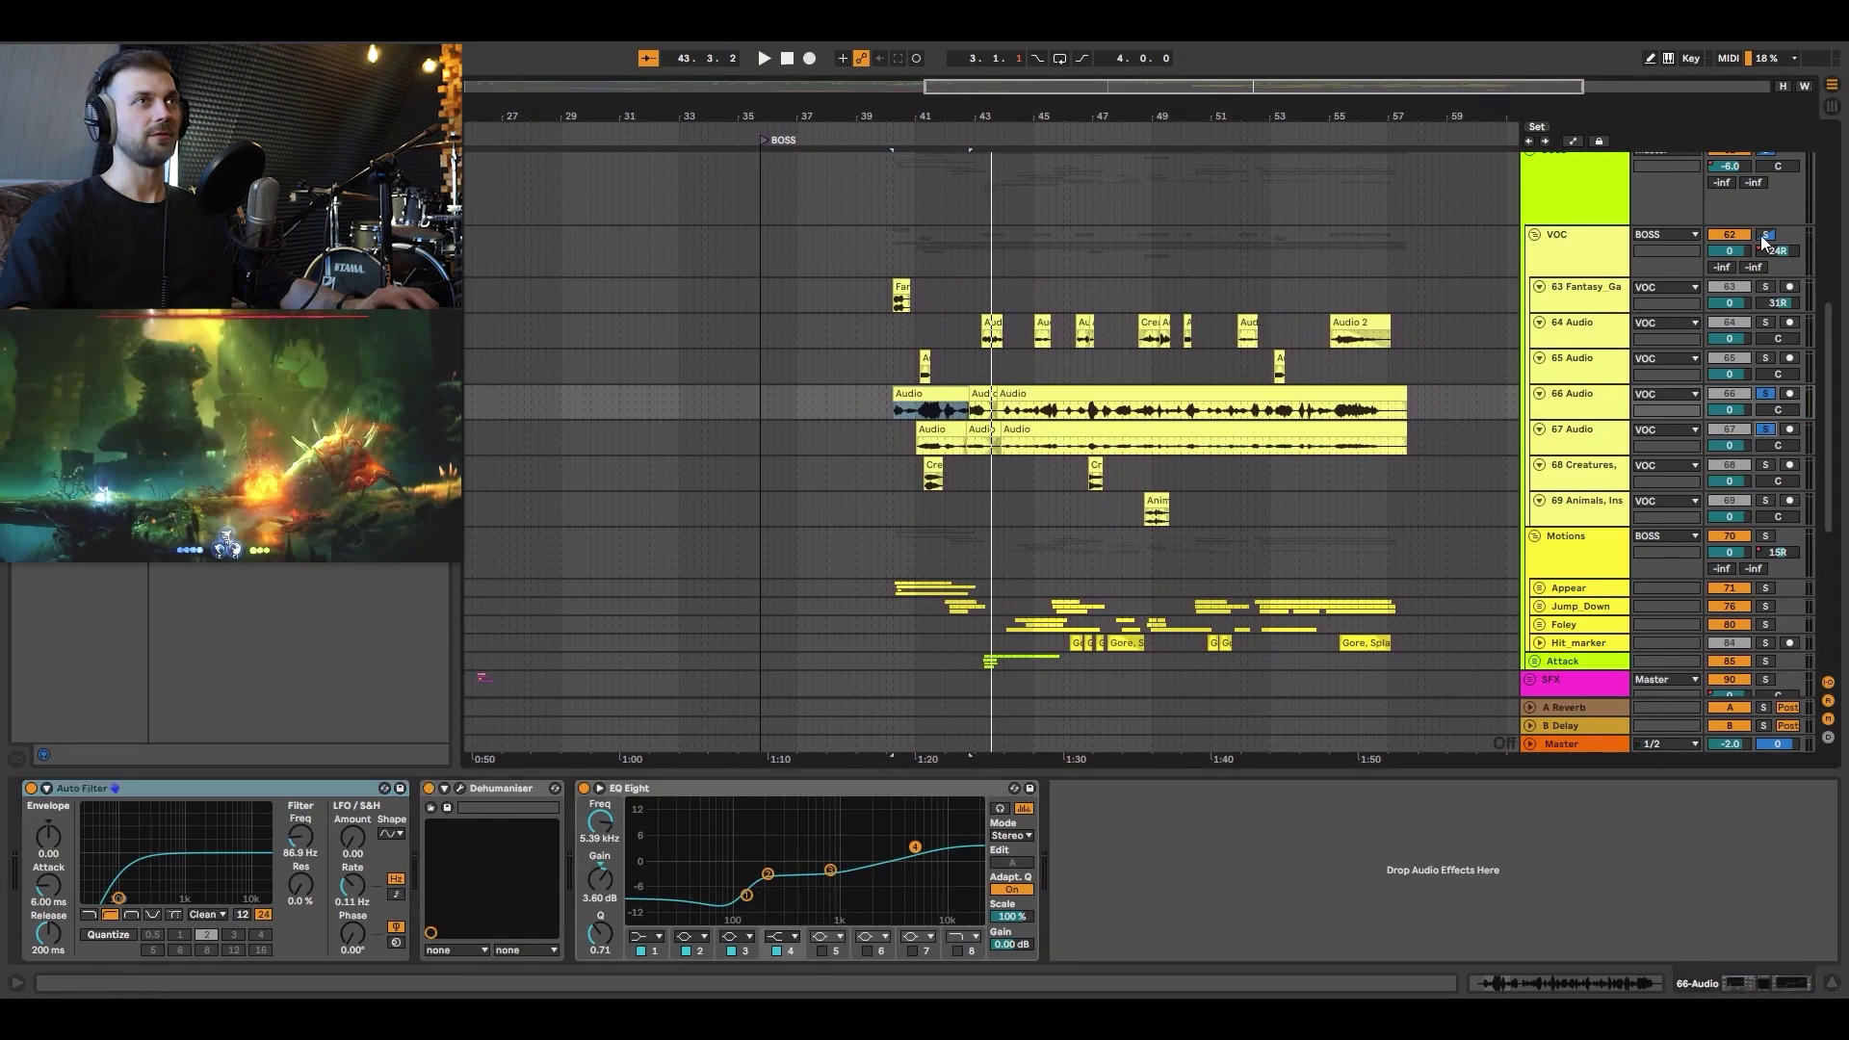
{"action": "key", "text": "space"}
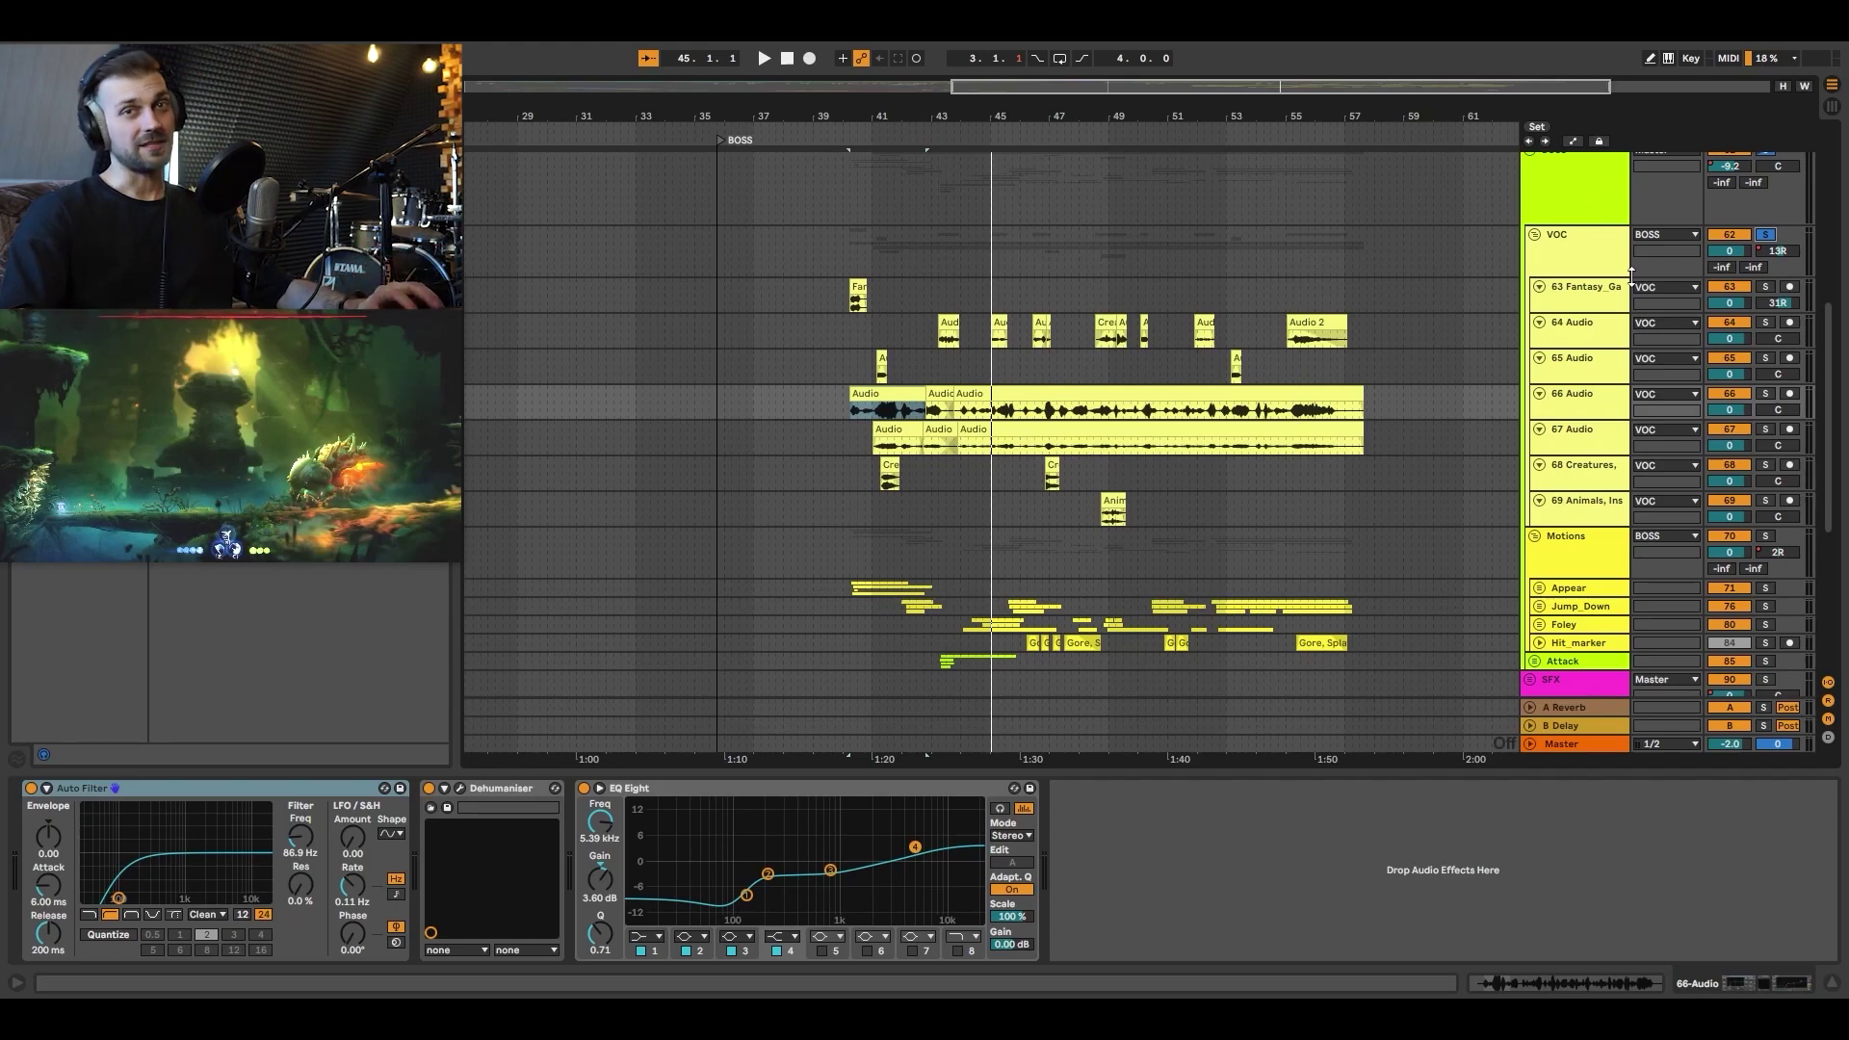
Play the soloed VO track from 28.3.3, then move the playback start to 28.2.3 before the voice clip.
{"action": "scroll", "coordinate": [1526, 443], "scroll_direction": "up", "scroll_amount": 1}
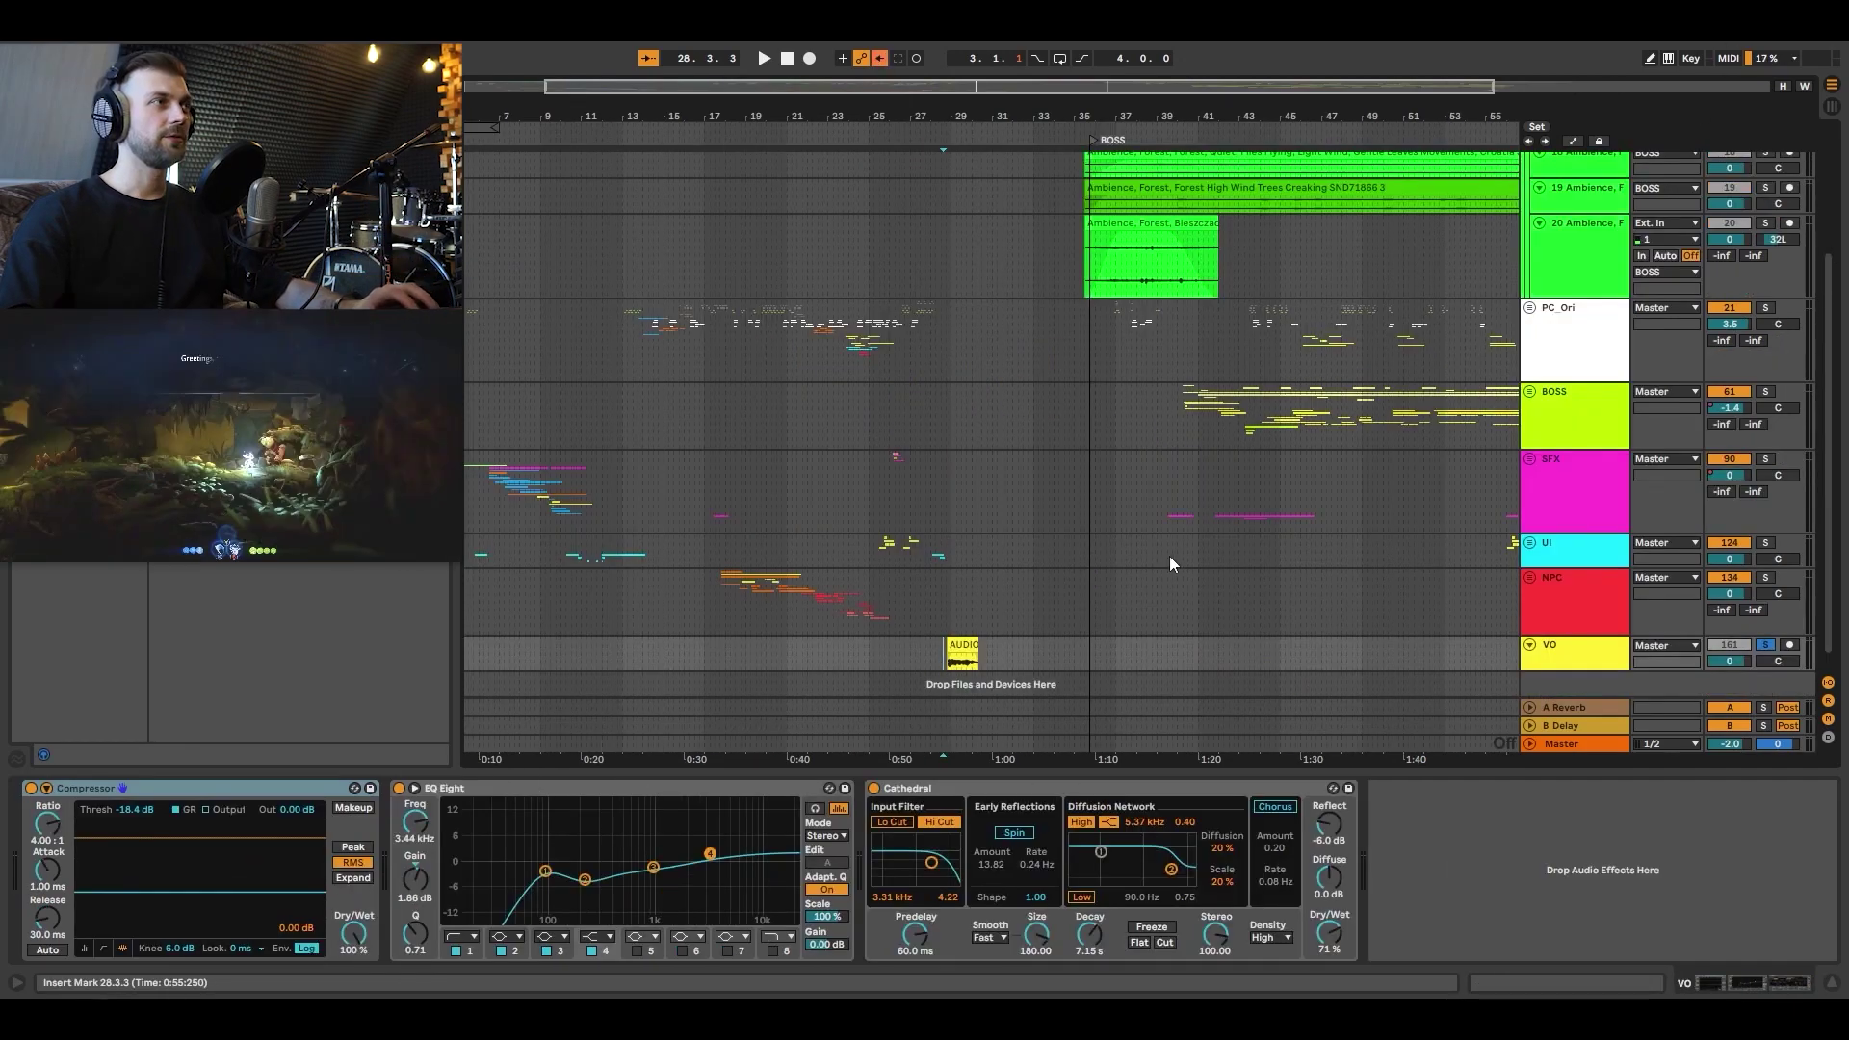
{"action": "key", "text": "space"}
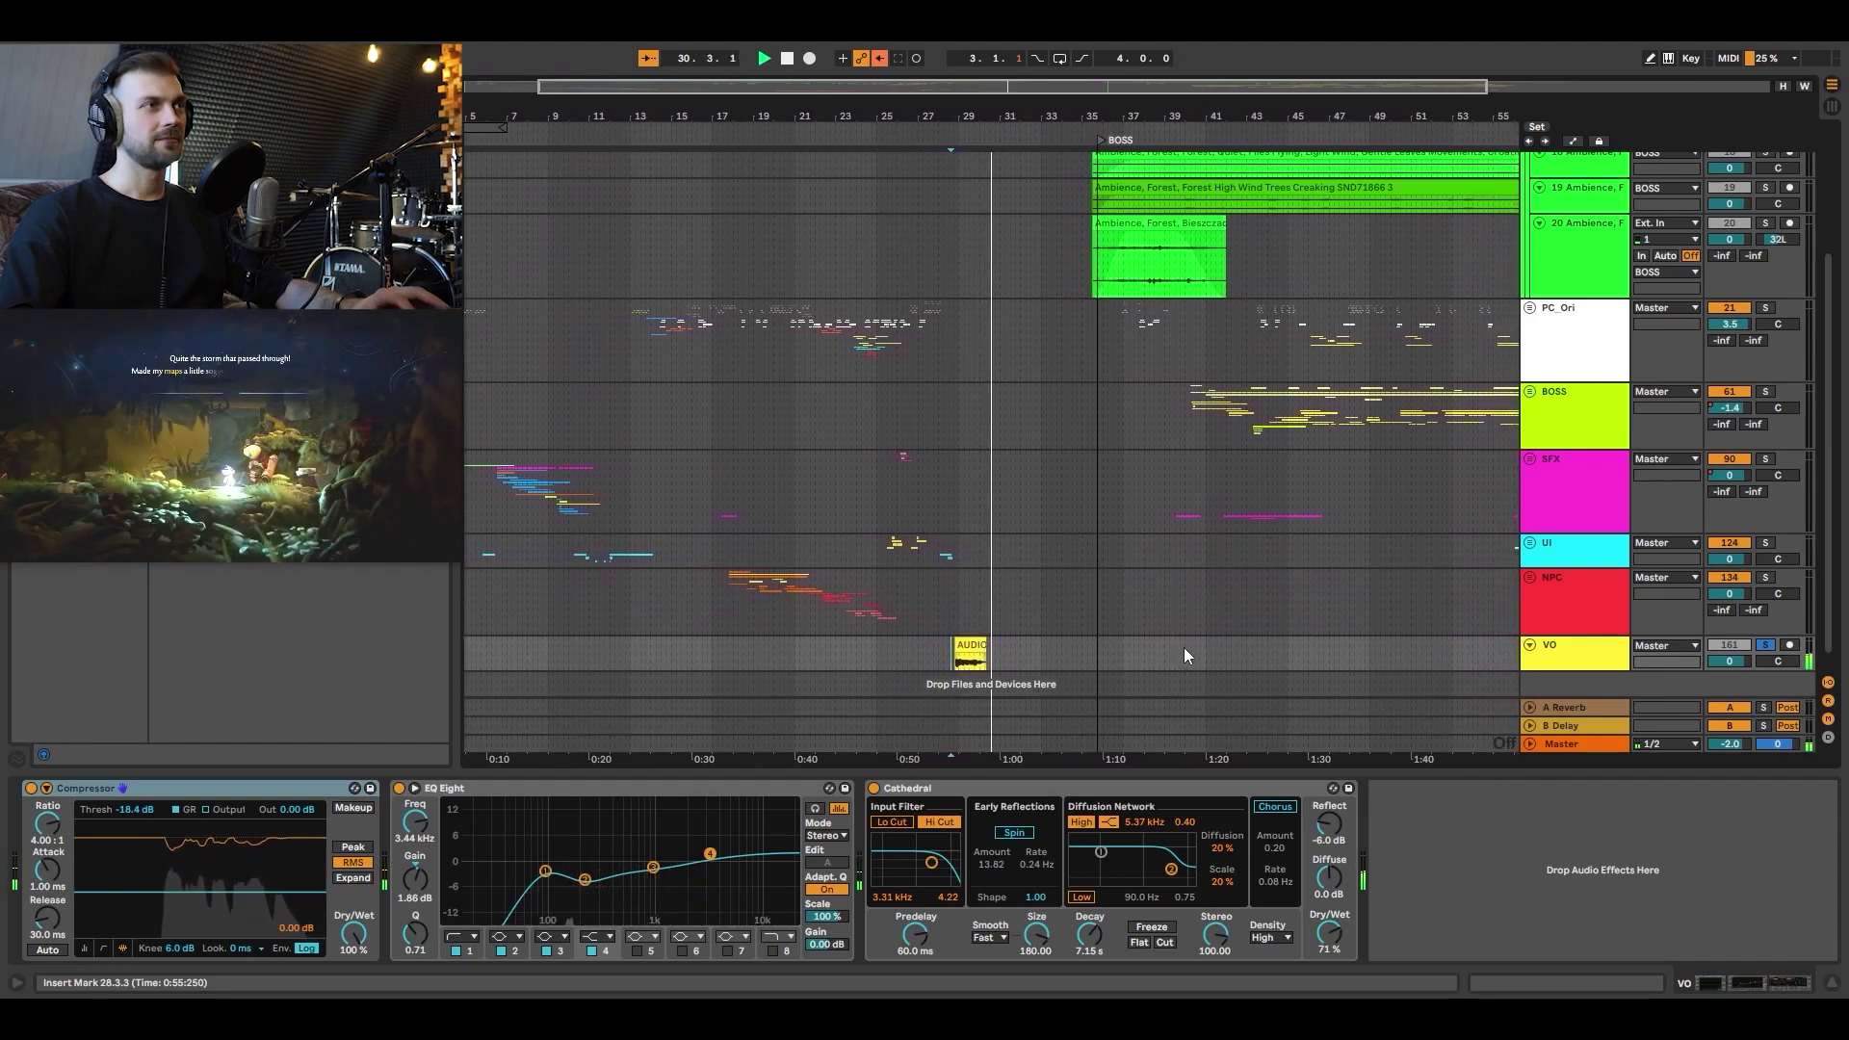
{"action": "left_click", "coordinate": [923, 663]}
{"action": "key", "text": "space"}
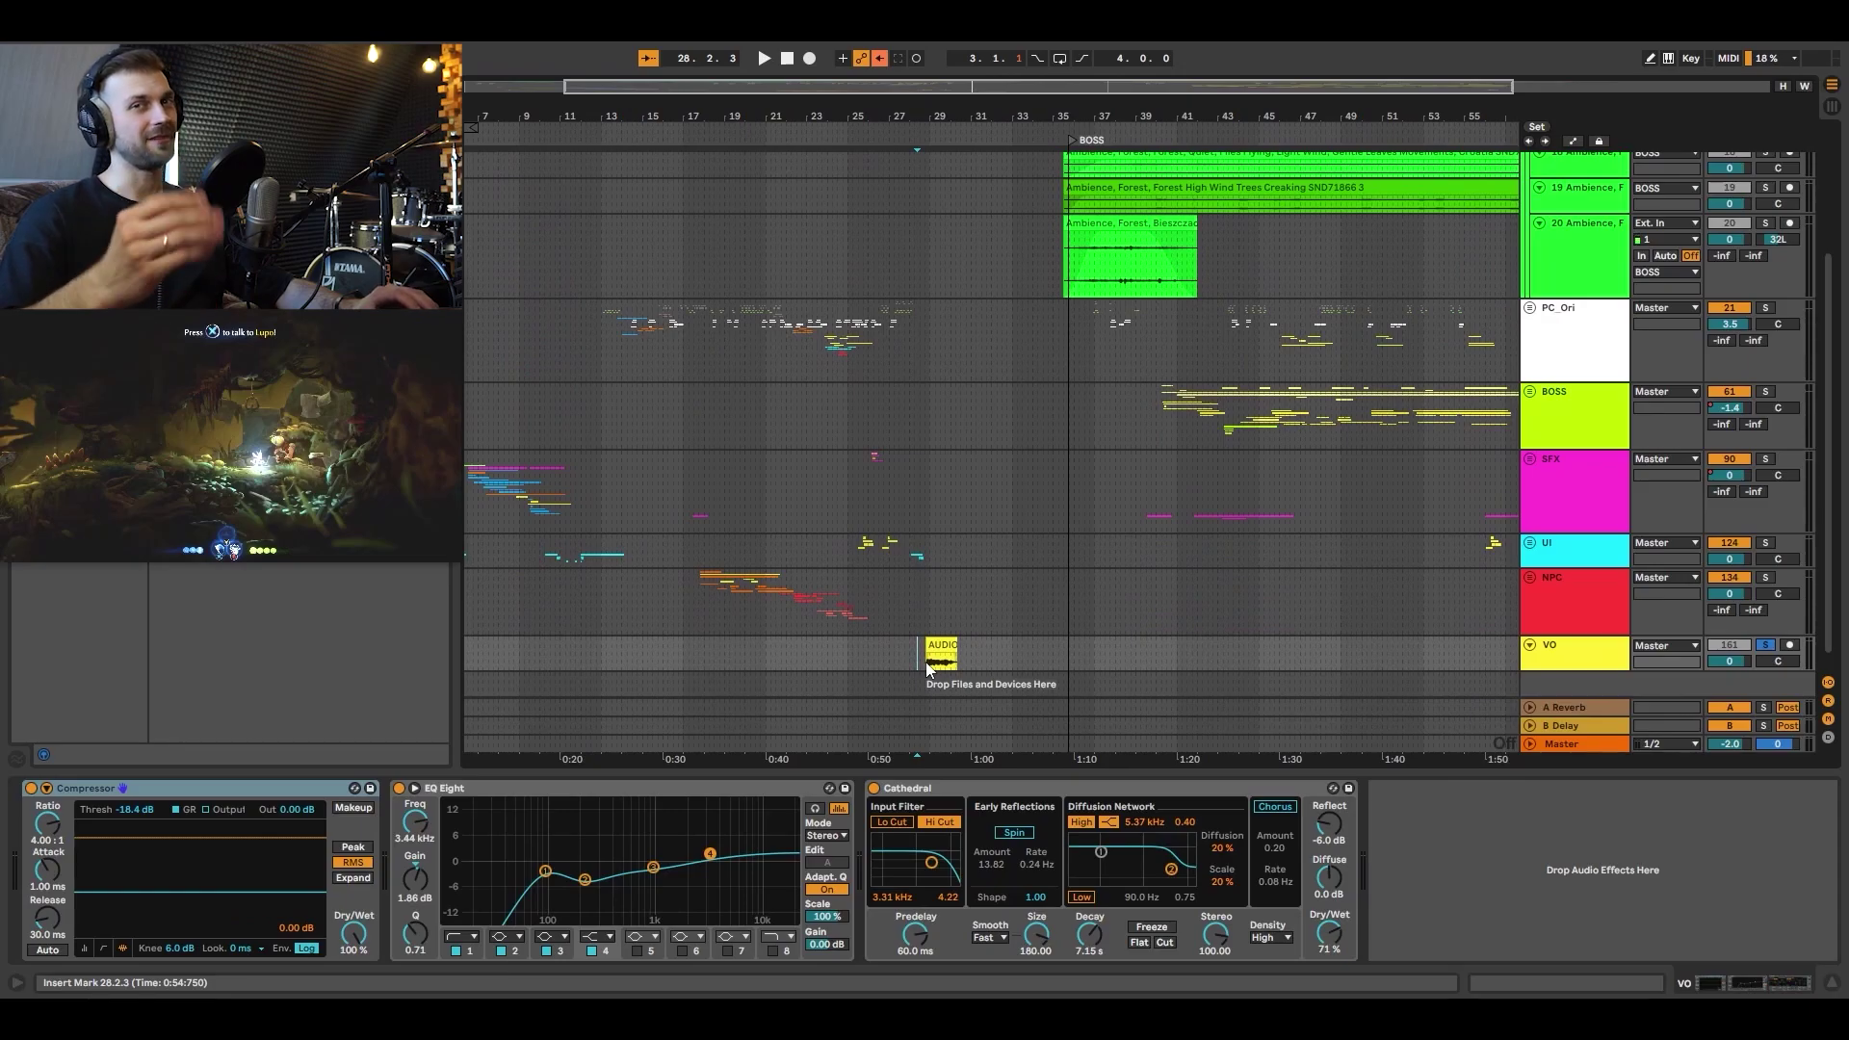